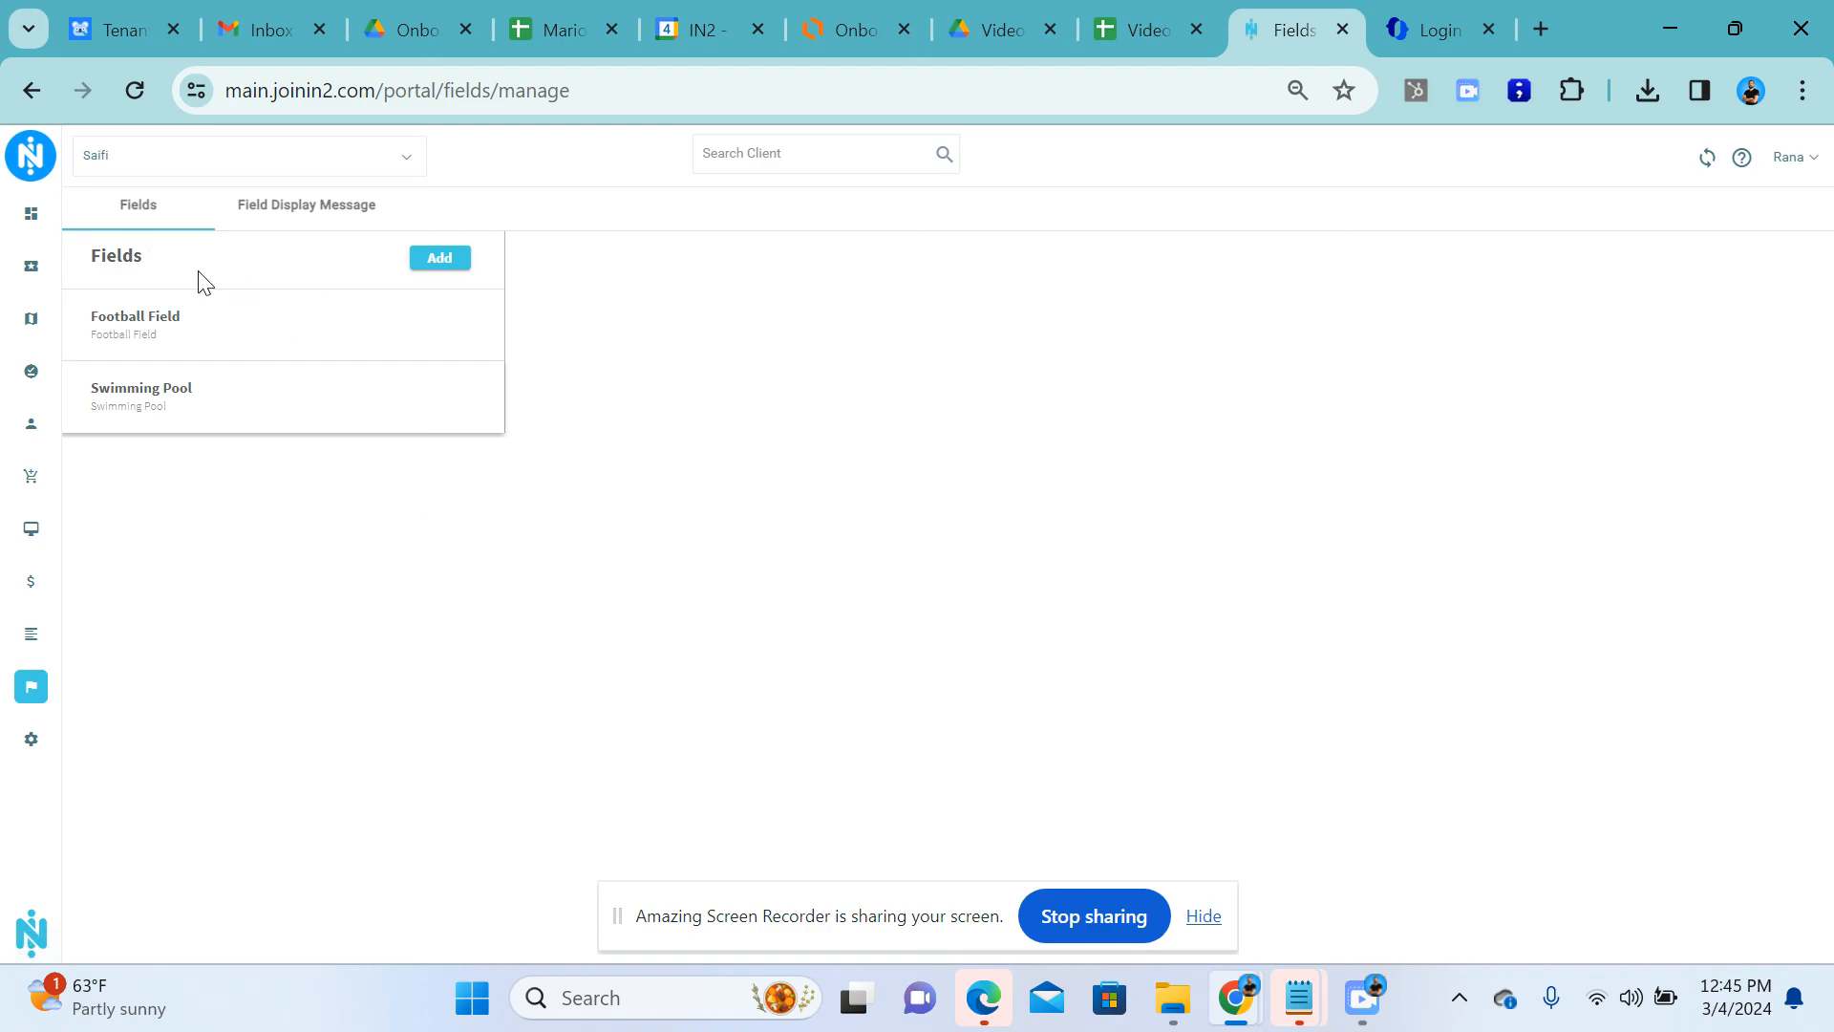
Show the fields of the Main Branch and switch the branch selection to Hamra Branche.
left_click(255, 170)
left_click(229, 185)
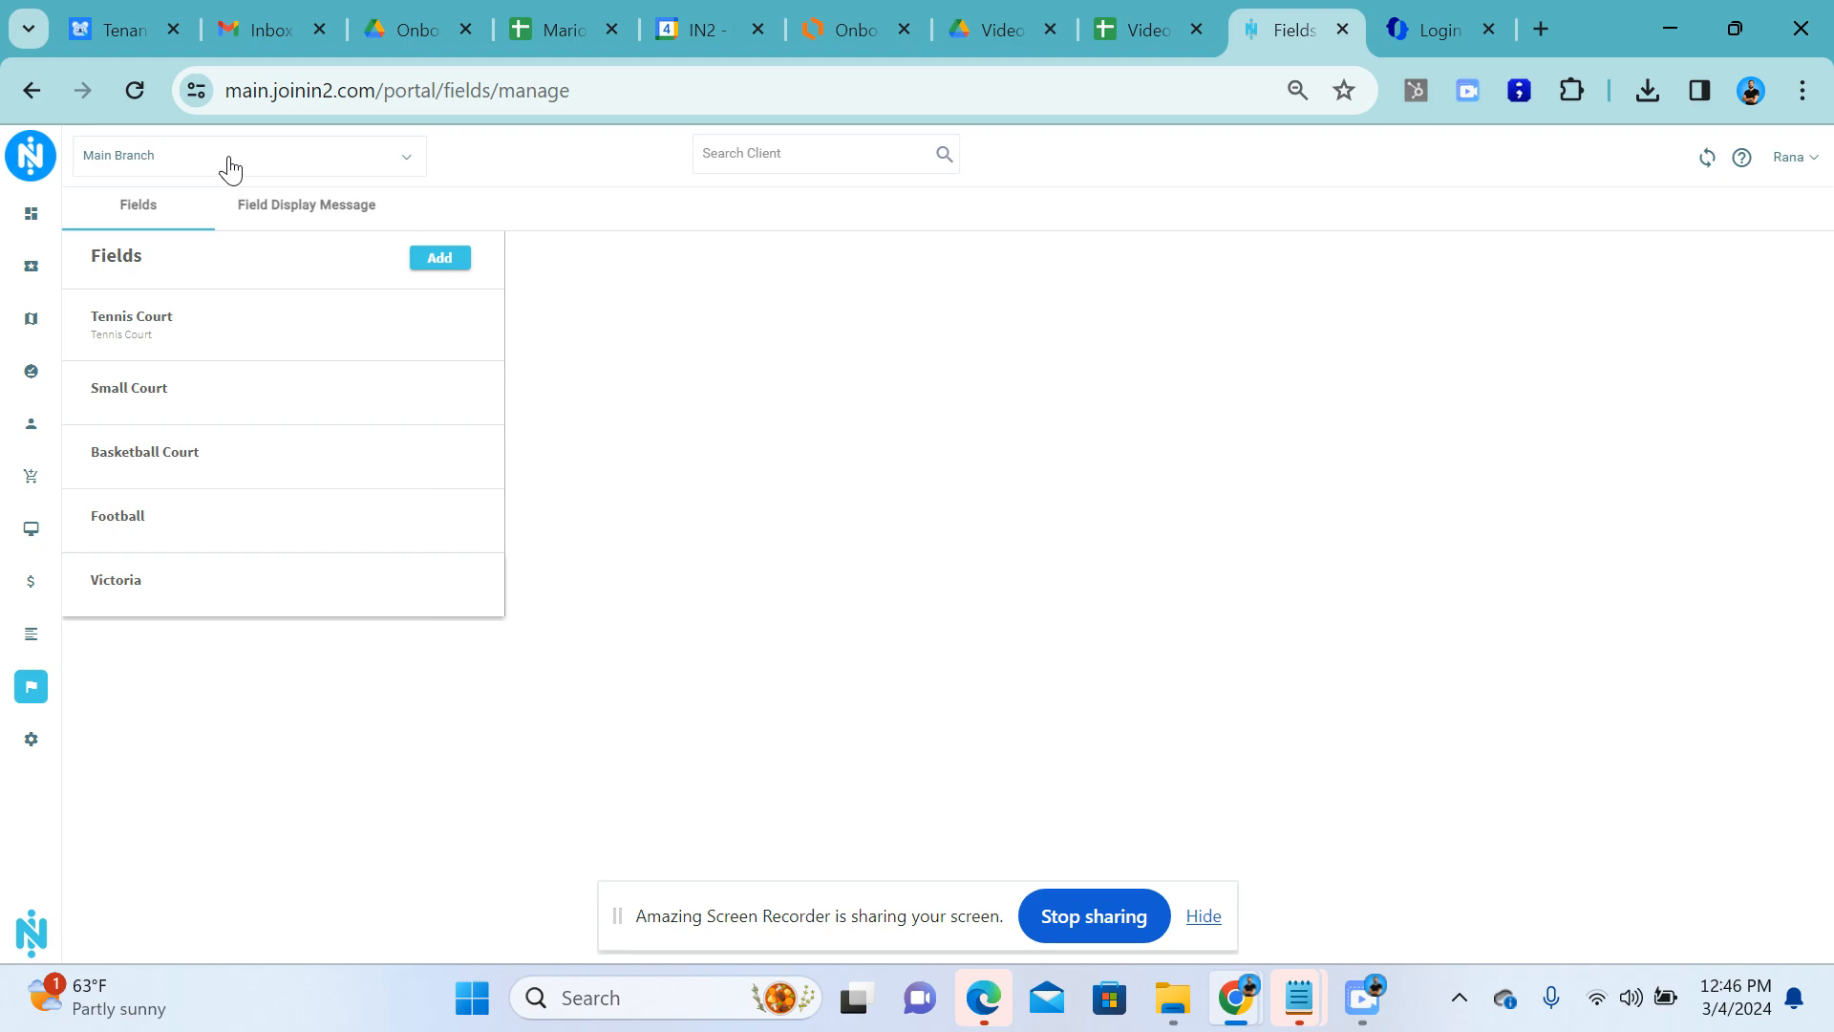
left_click(230, 169)
left_click(205, 240)
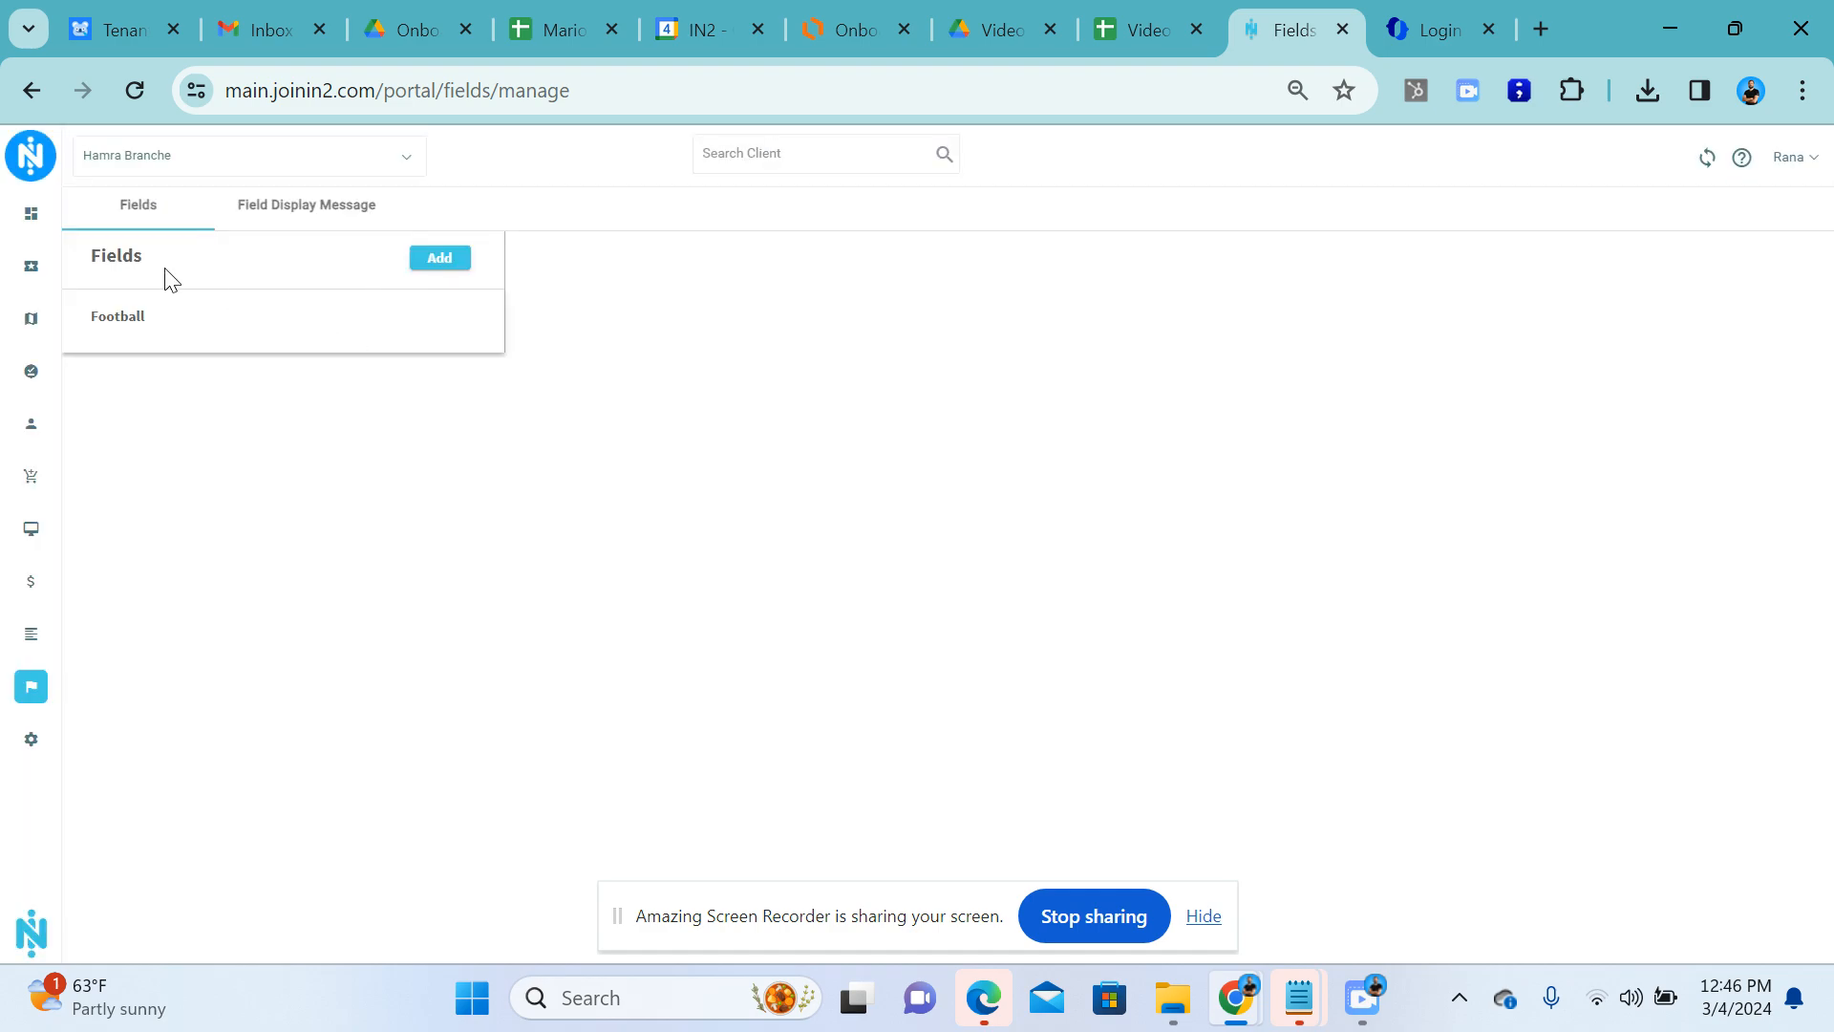
Add a new field to the branch, reloading the page if the form hangs, and name it Basketball Court.
left_click(440, 261)
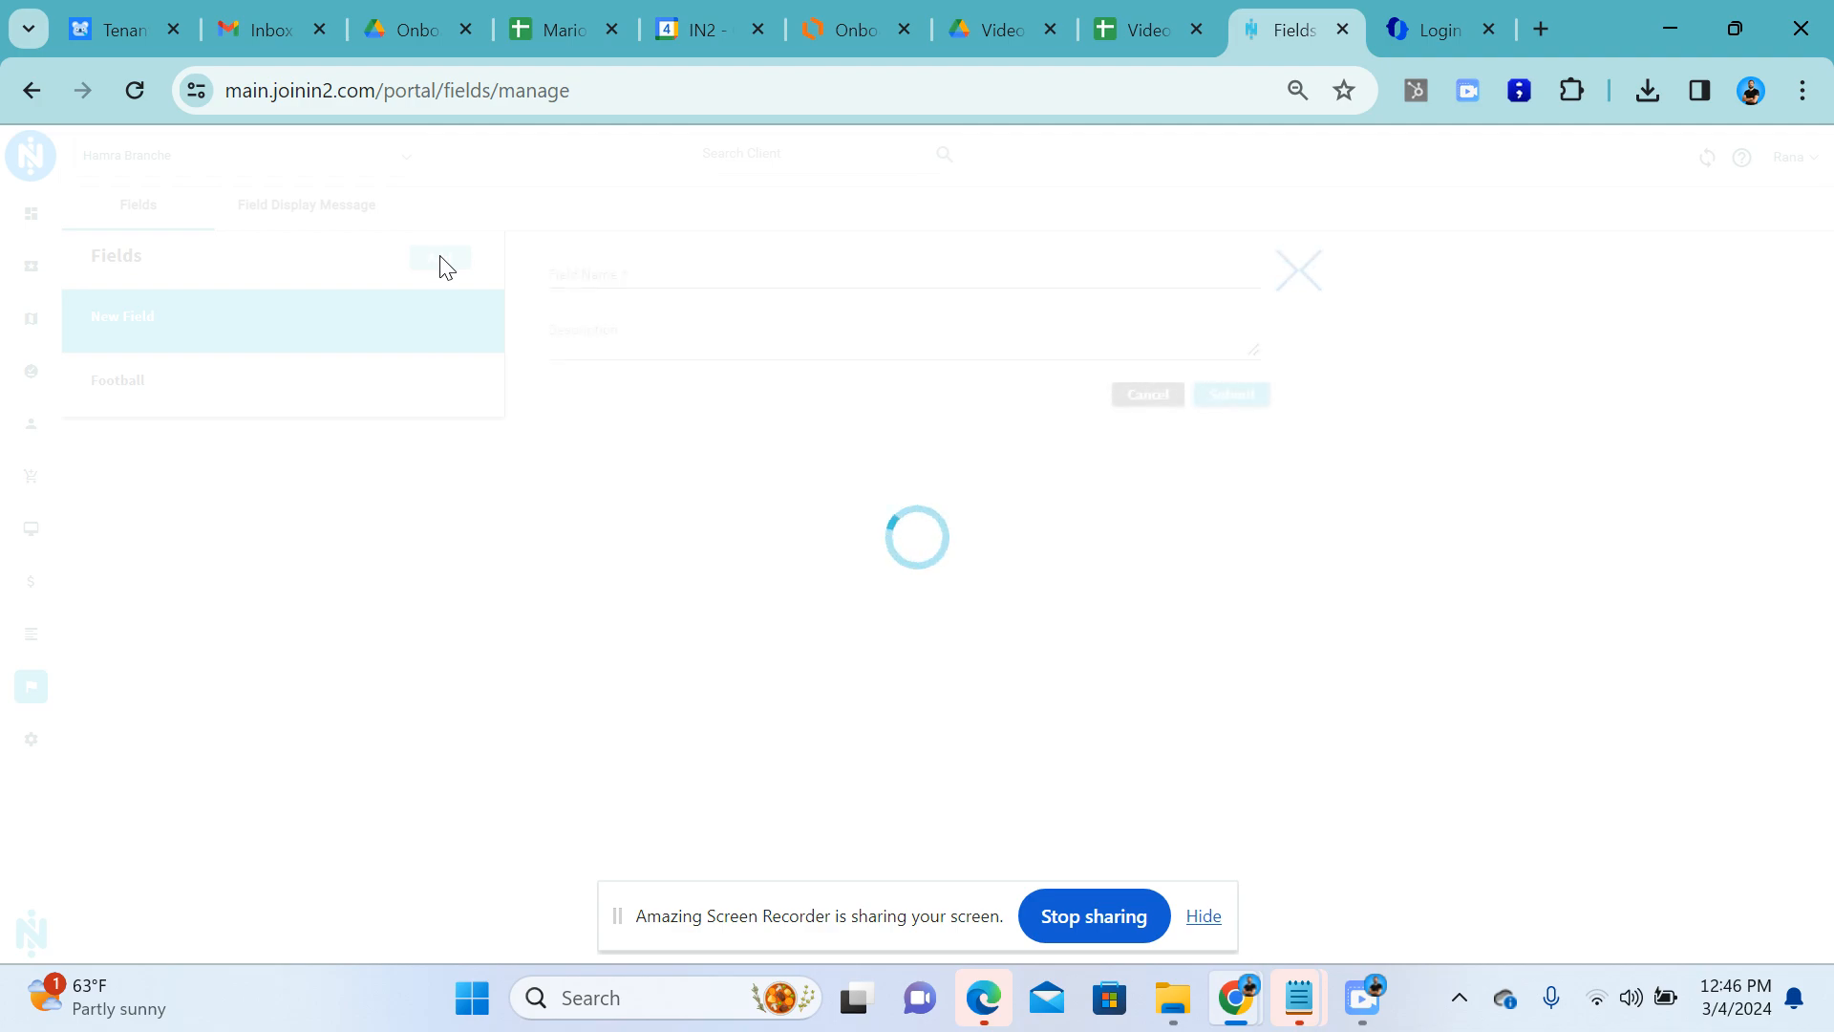
left_click(137, 90)
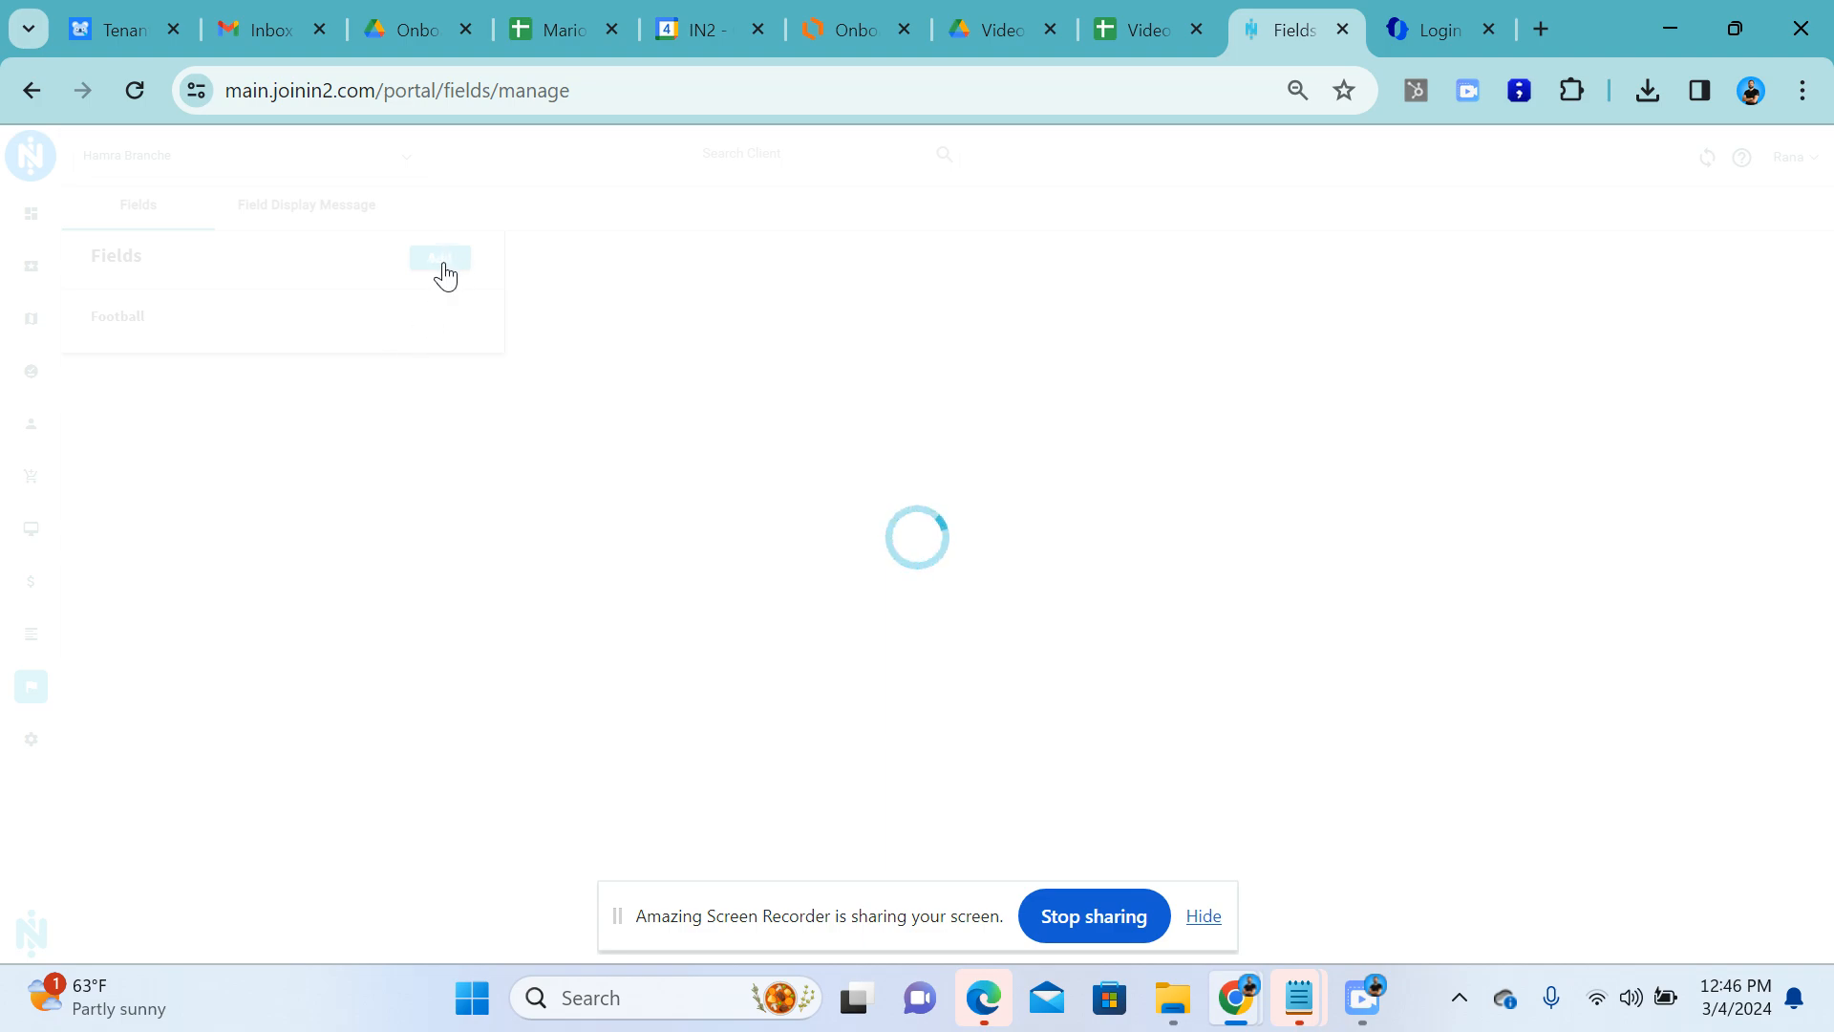
left_click(703, 273)
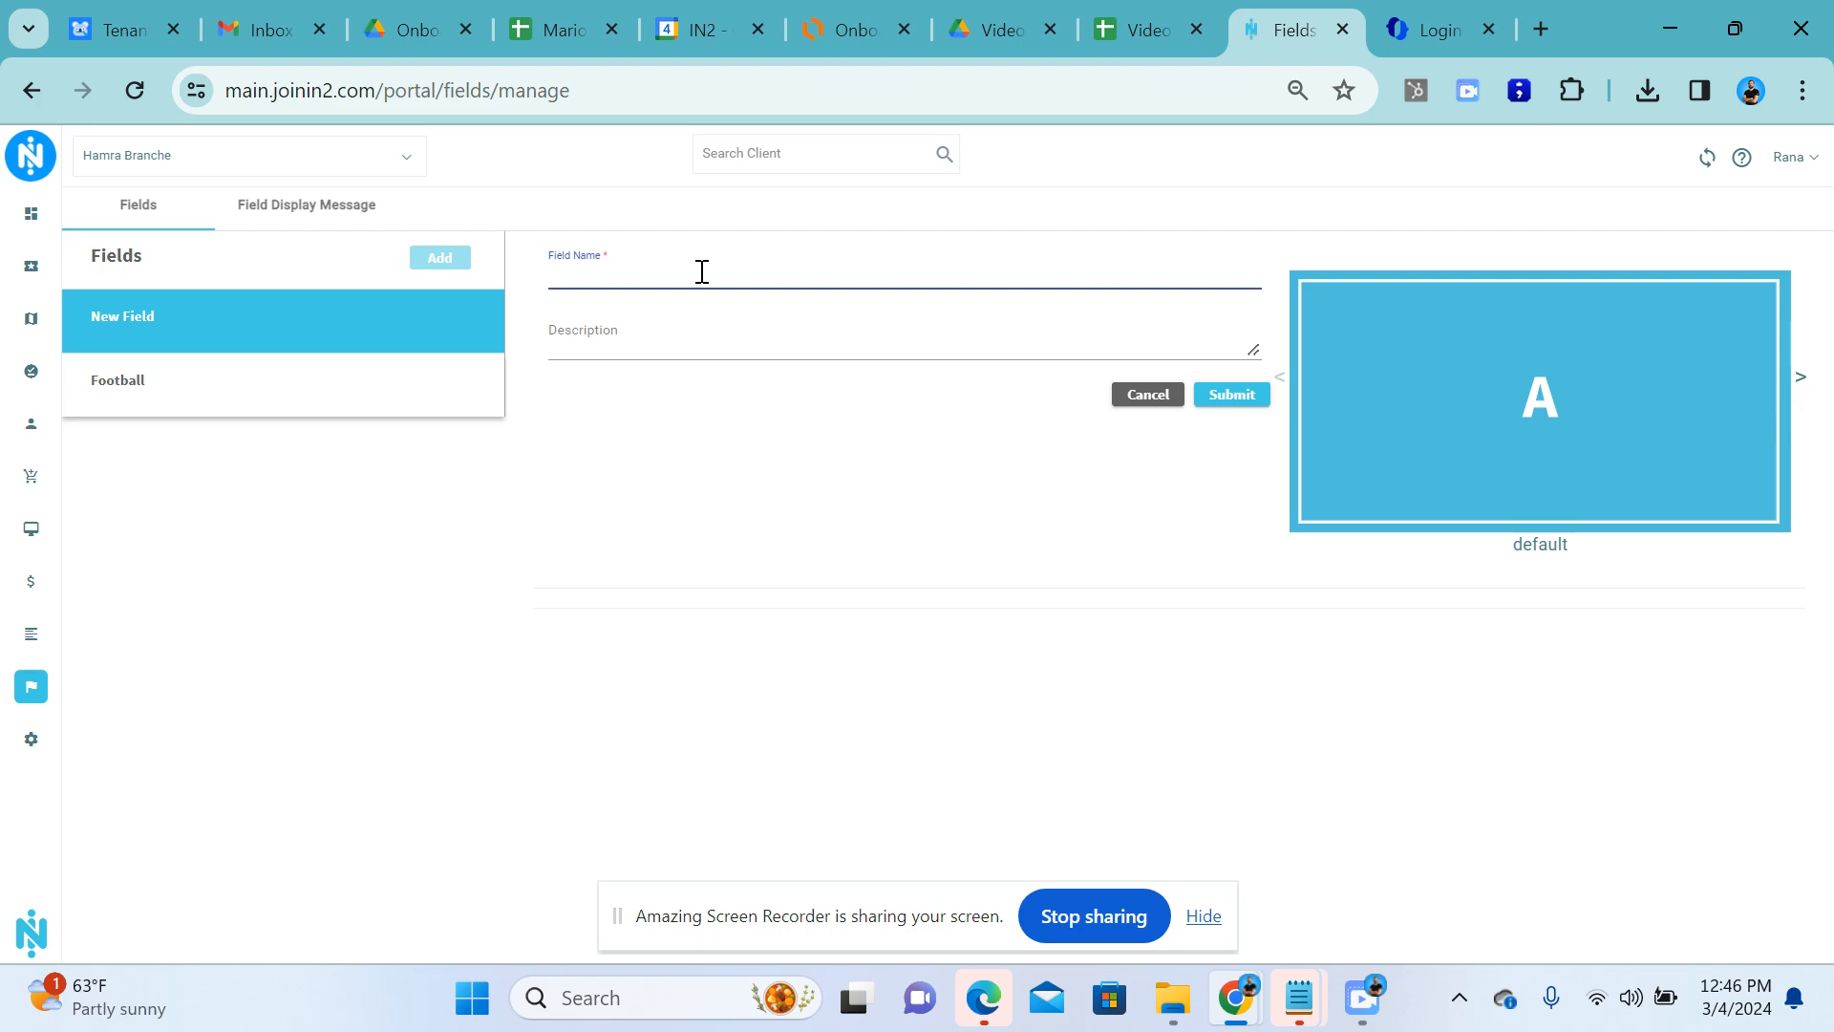
type("Basketball Court")
Browse the field layouts up to Eight Splits and choose the Two Splits layout.
left_click(1804, 382)
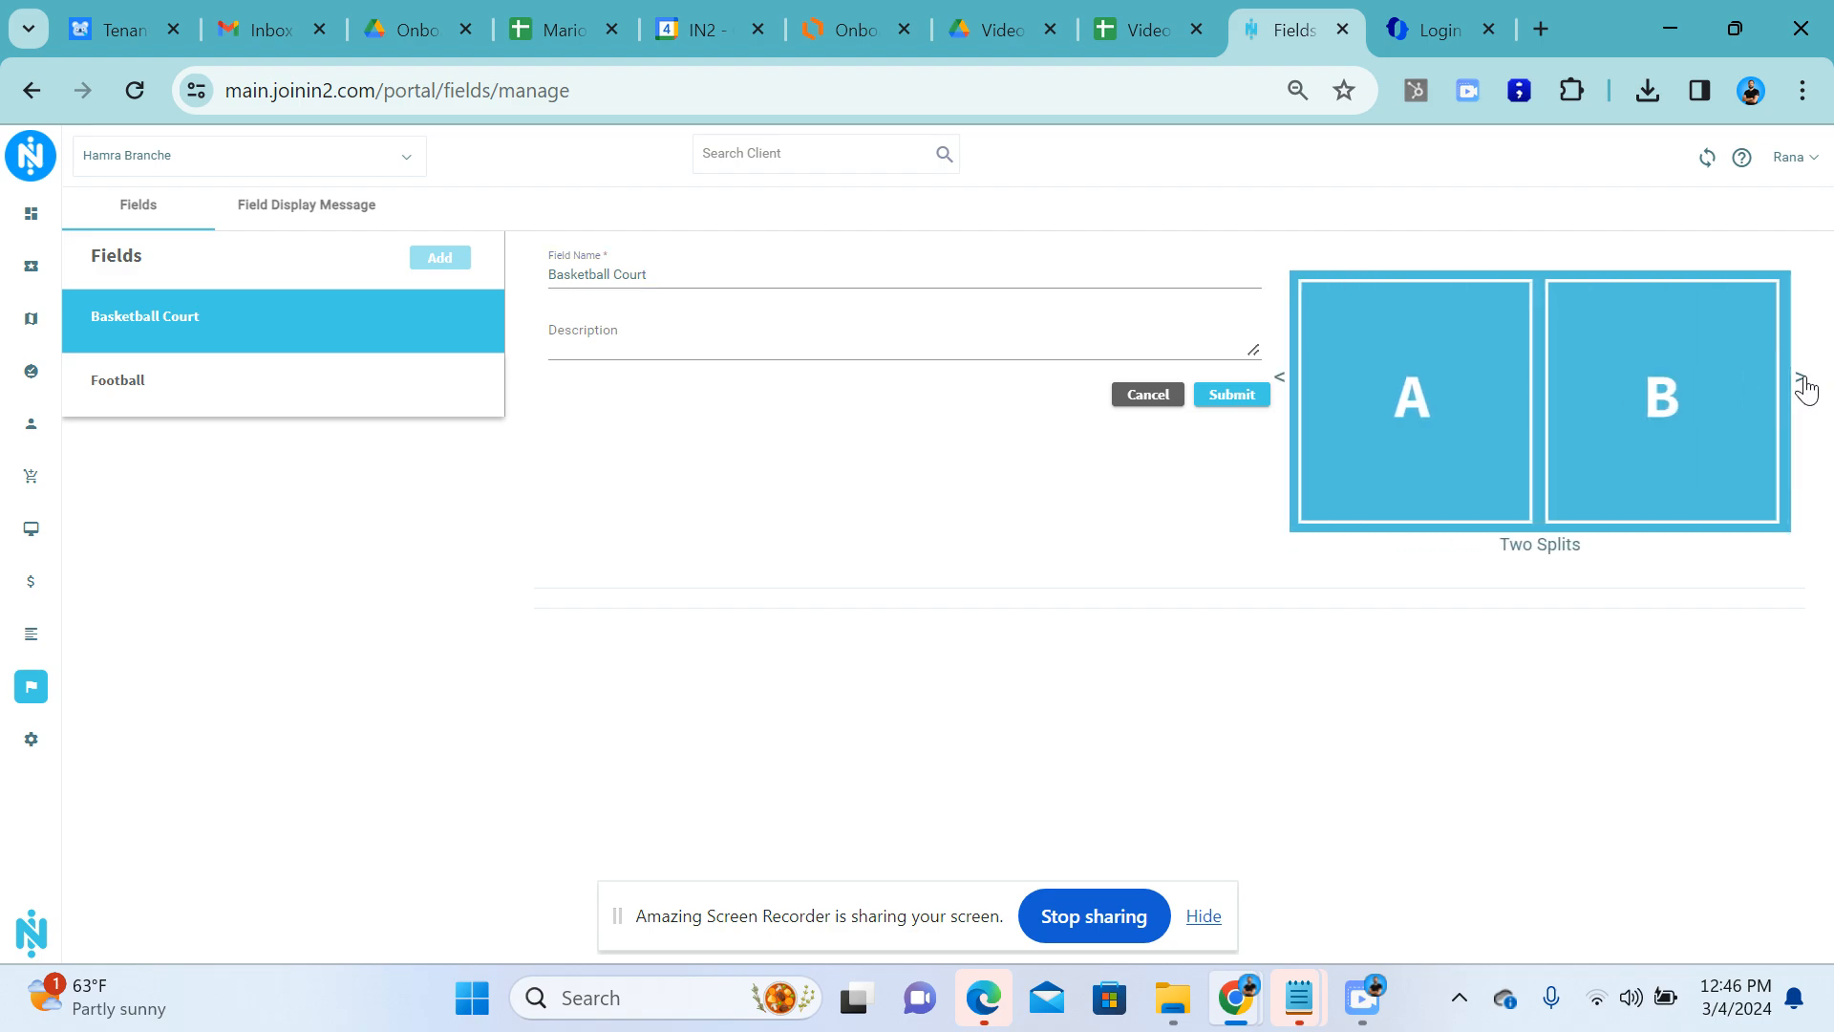
left_click(1803, 382)
left_click(1804, 382)
left_click(1804, 382)
left_click(1803, 382)
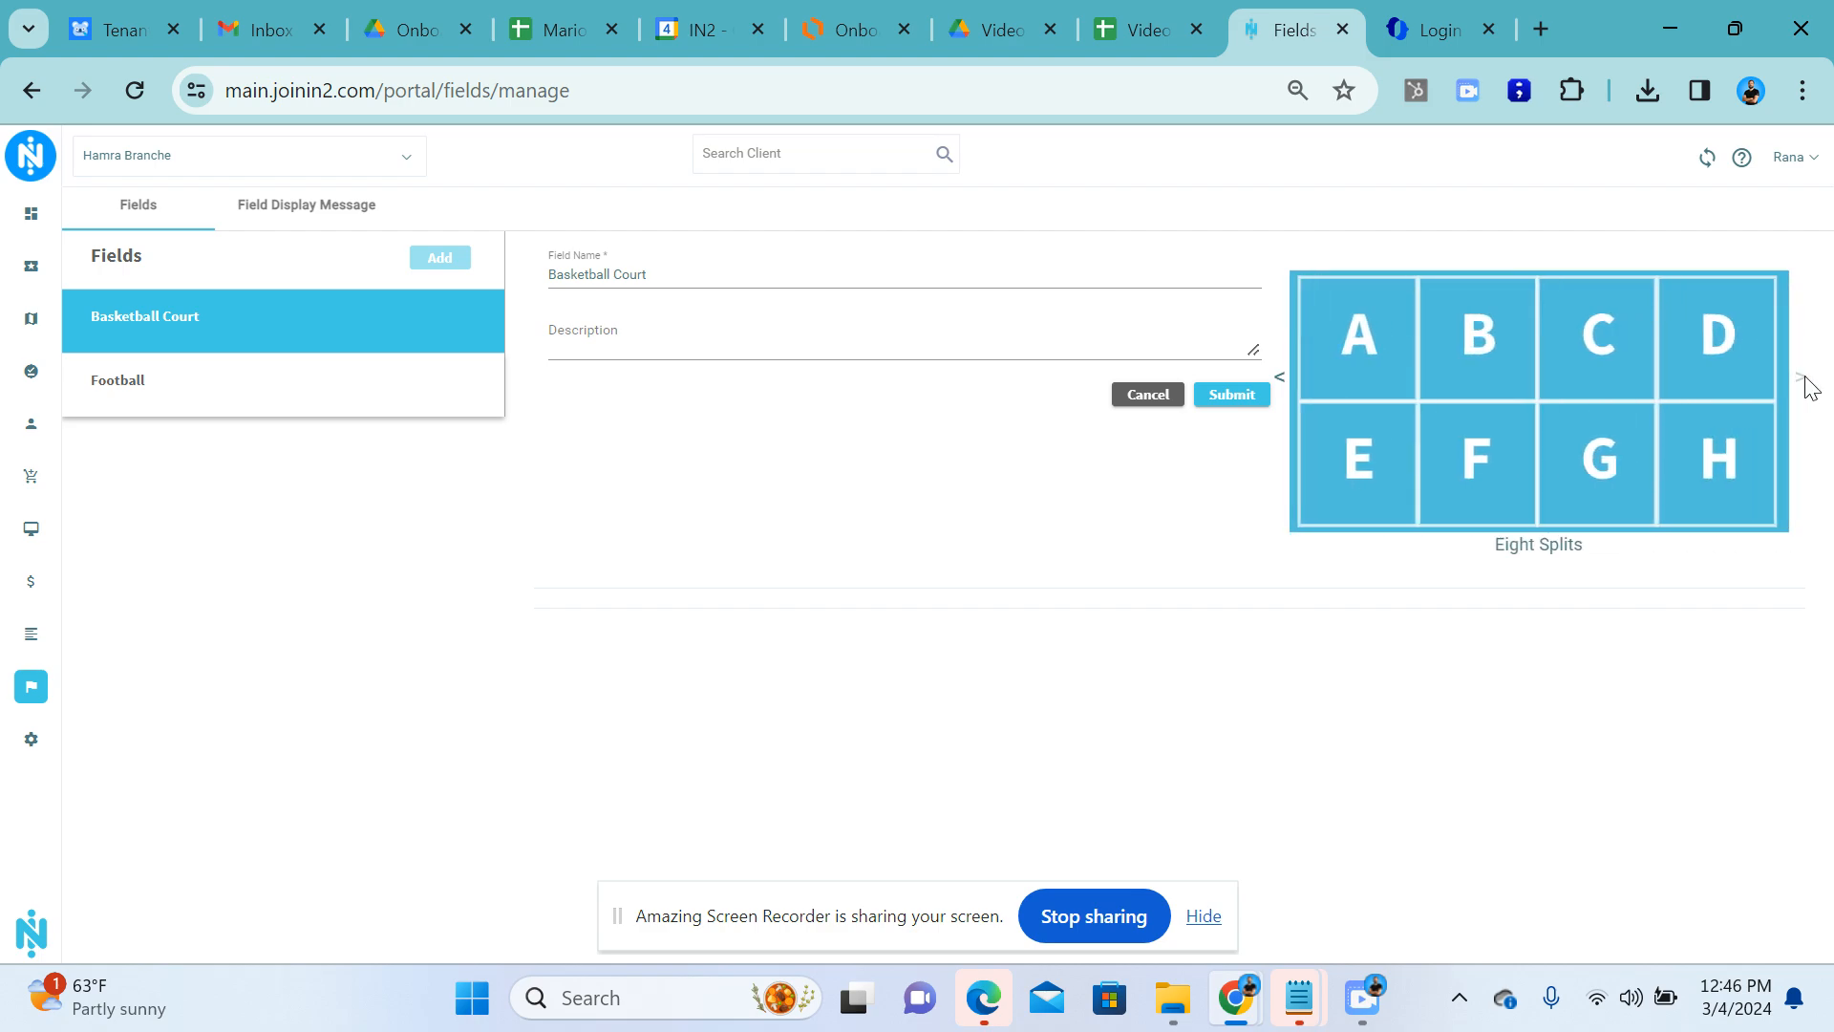
left_click(1281, 378)
left_click(1280, 377)
left_click(1280, 377)
left_click(1280, 377)
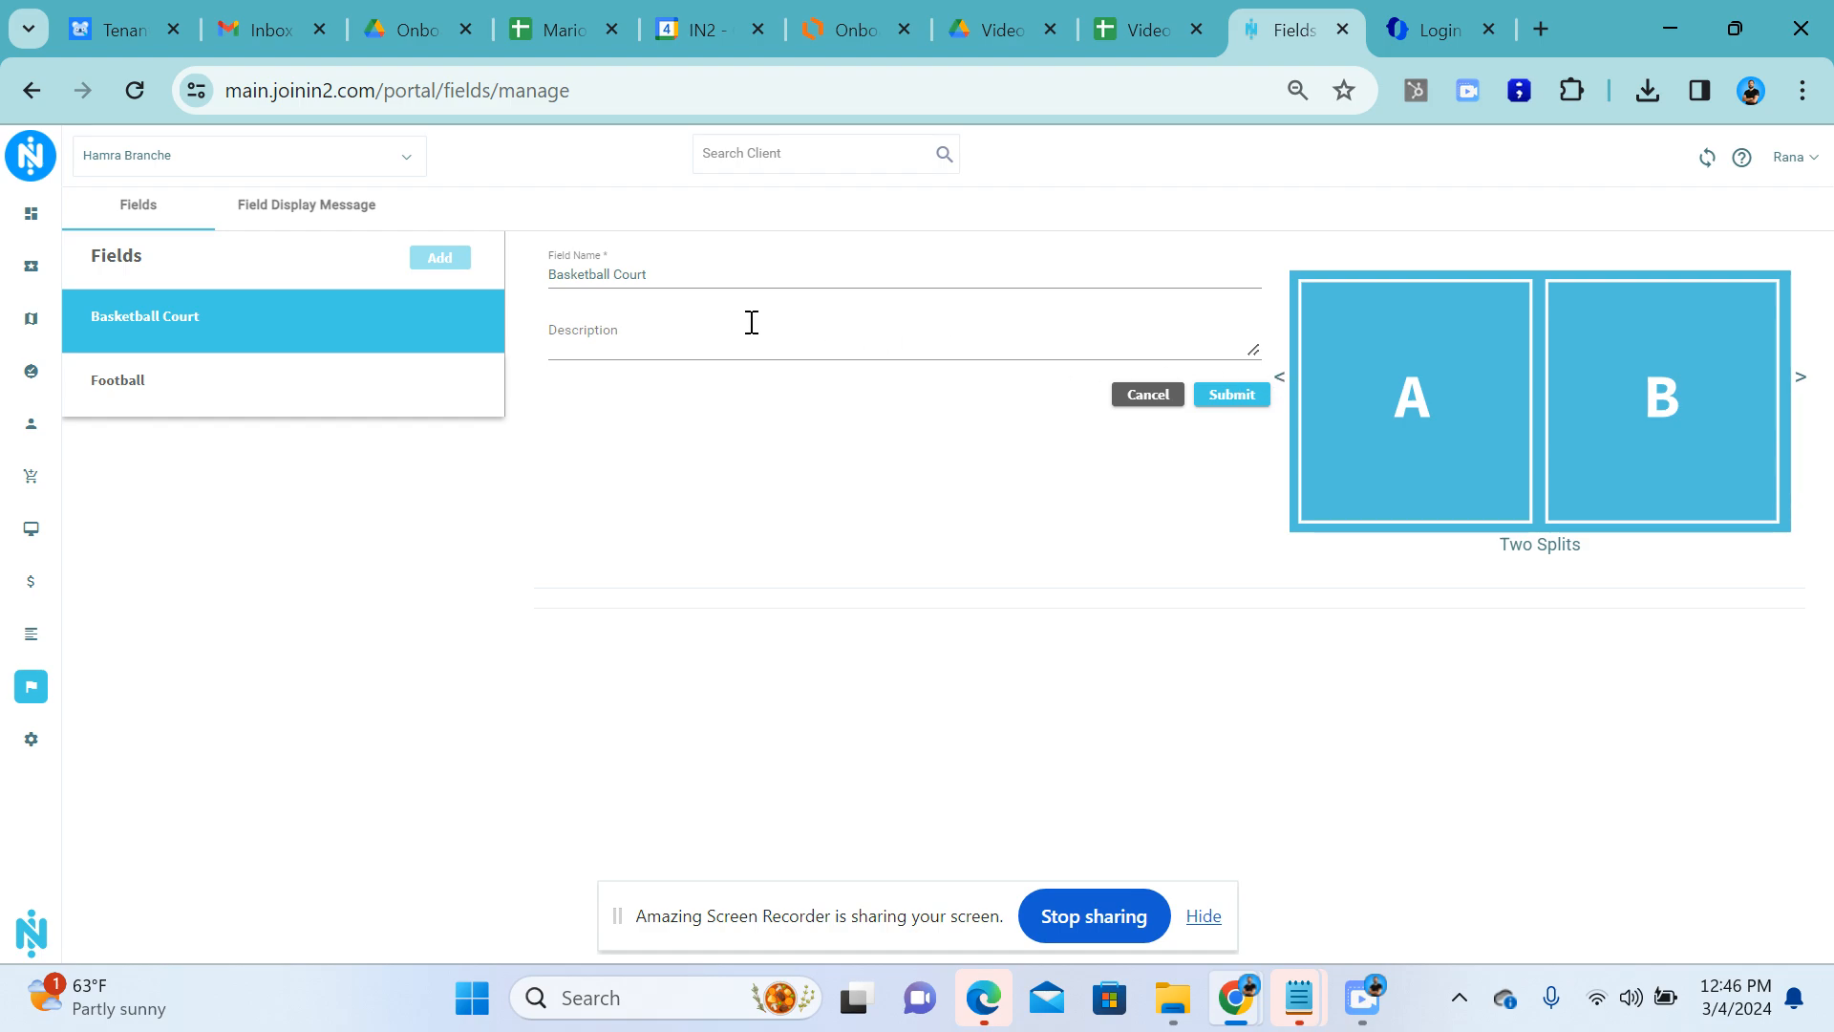
Describe the field as "Basketball Court for Adults" and submit it.
left_click(636, 345)
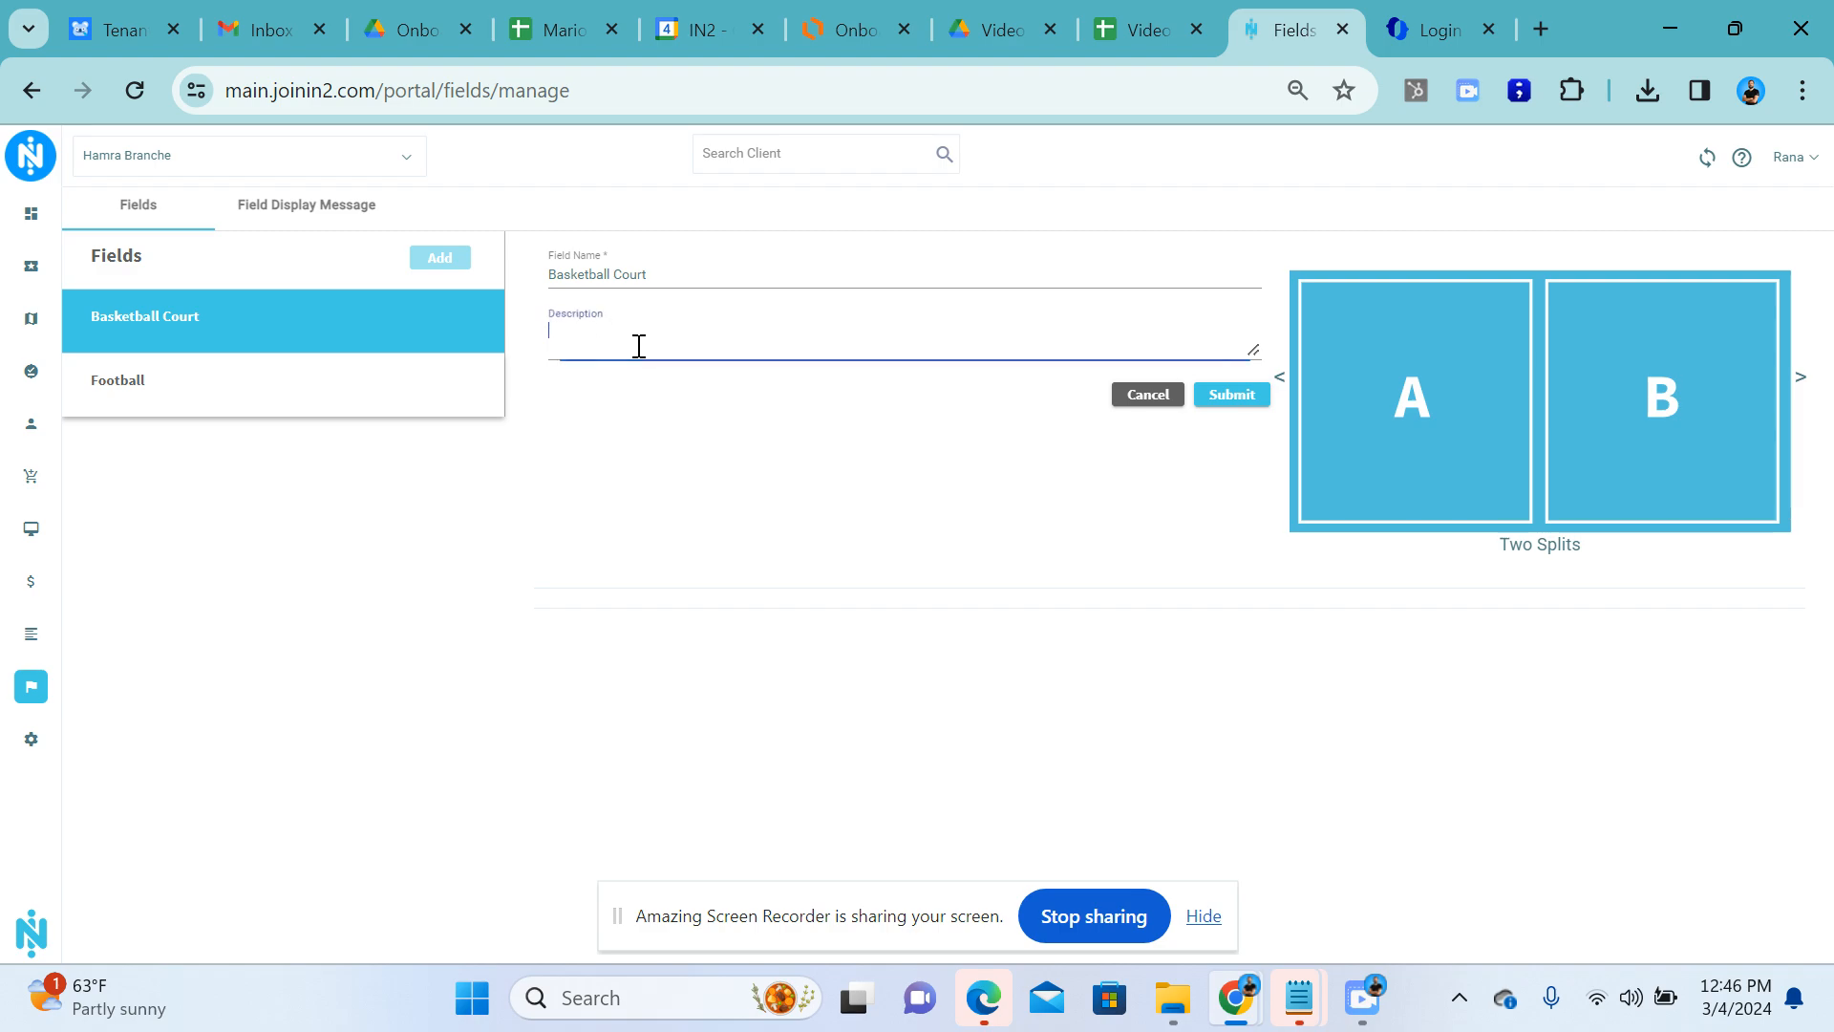
type("Basketball")
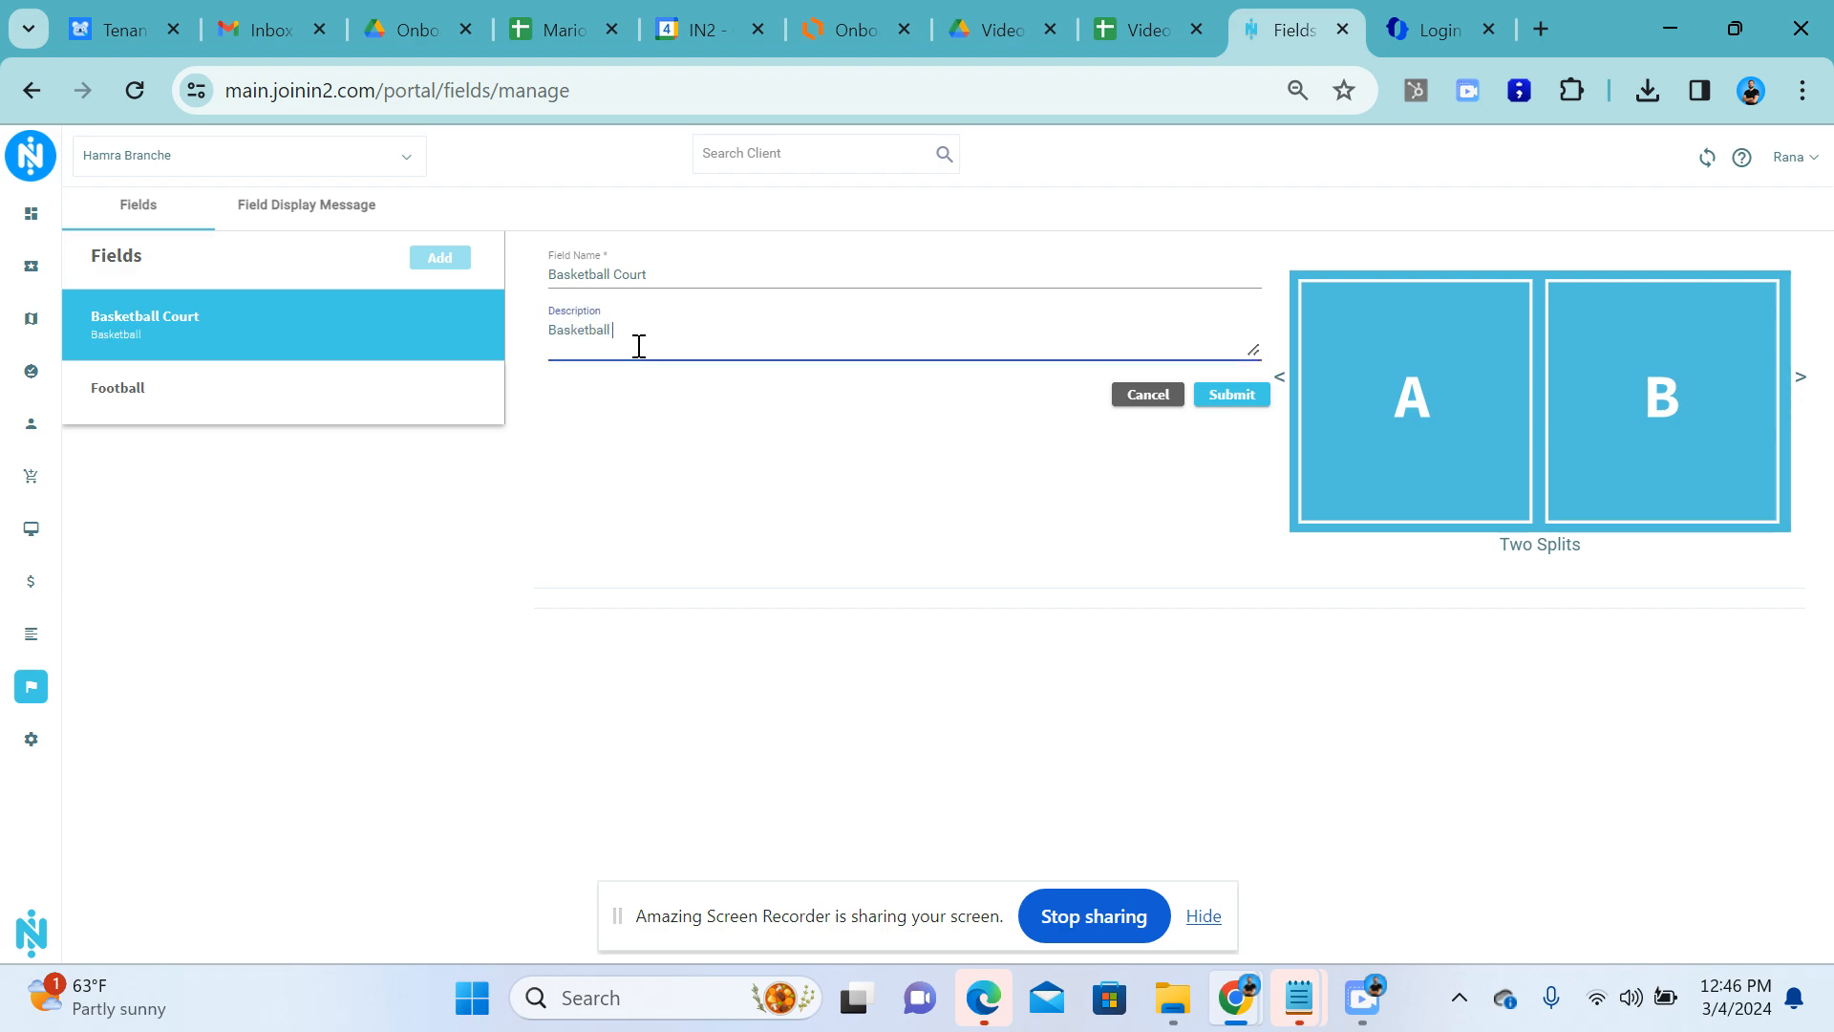
type(" Court for Adults")
left_click(1251, 395)
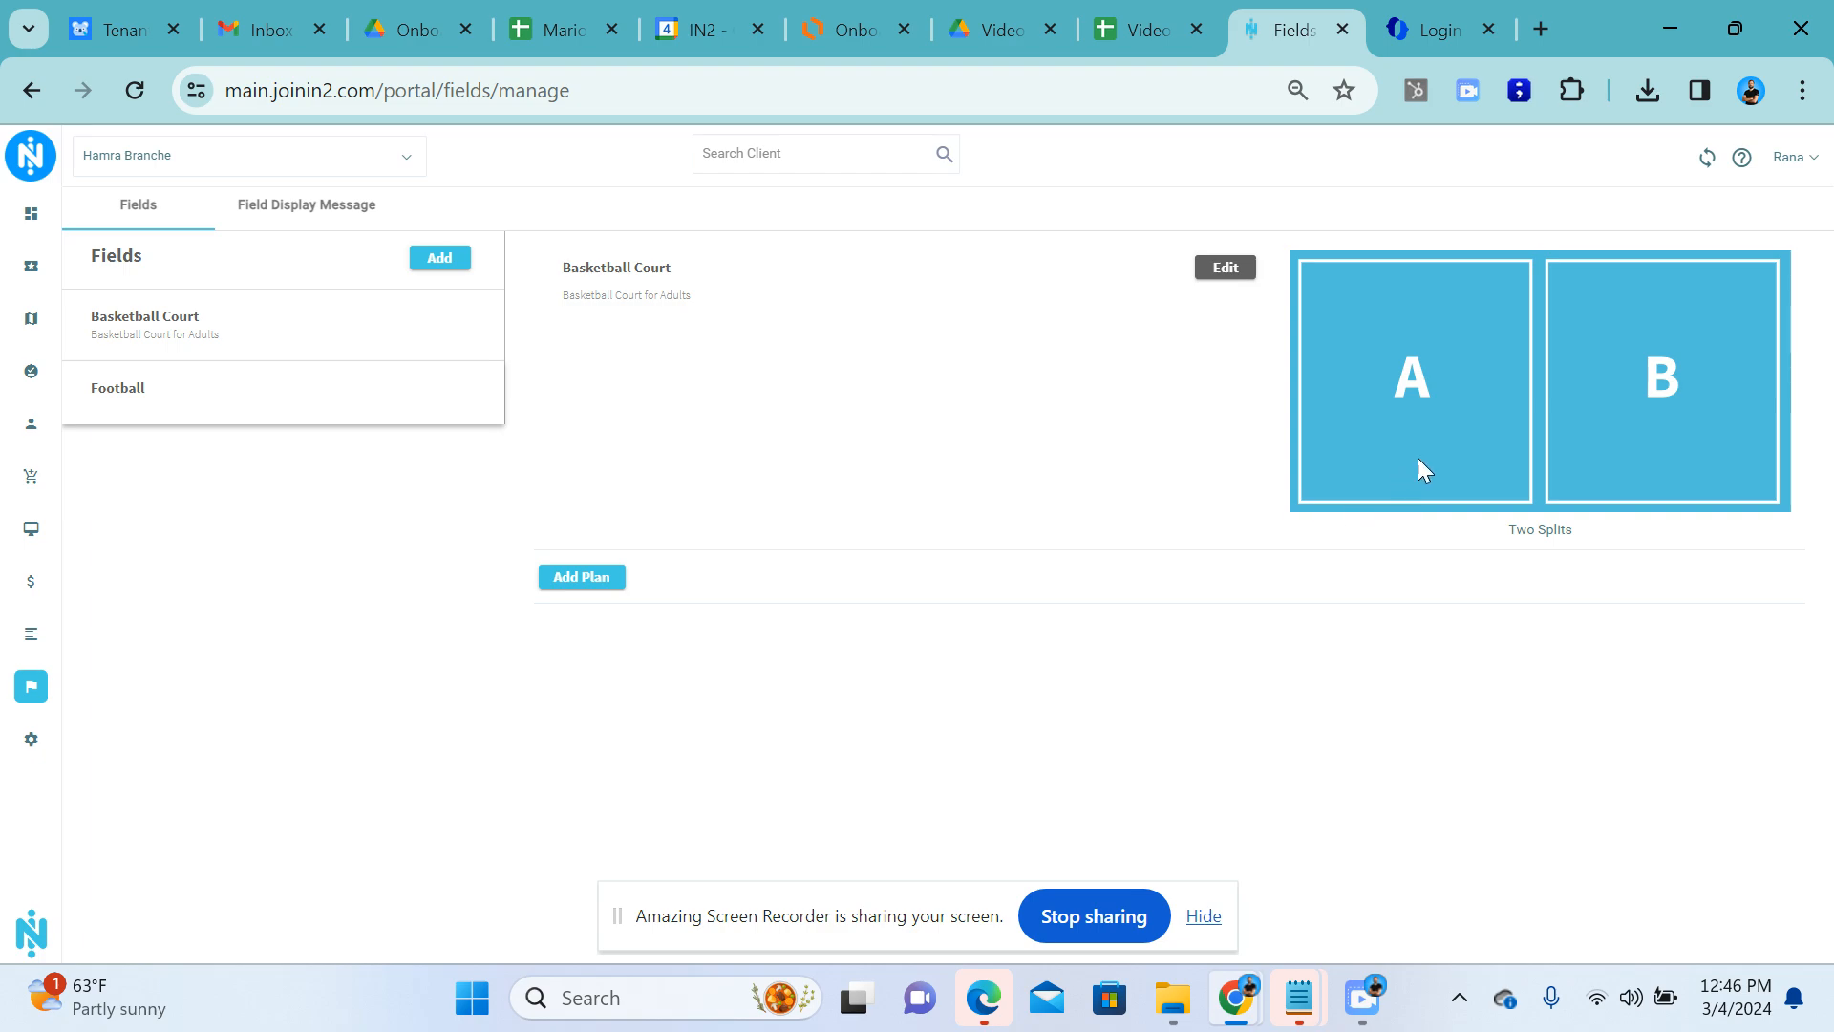
Add a plan to the Basketball Court field covering section A, with the category Basketball.
left_click(574, 589)
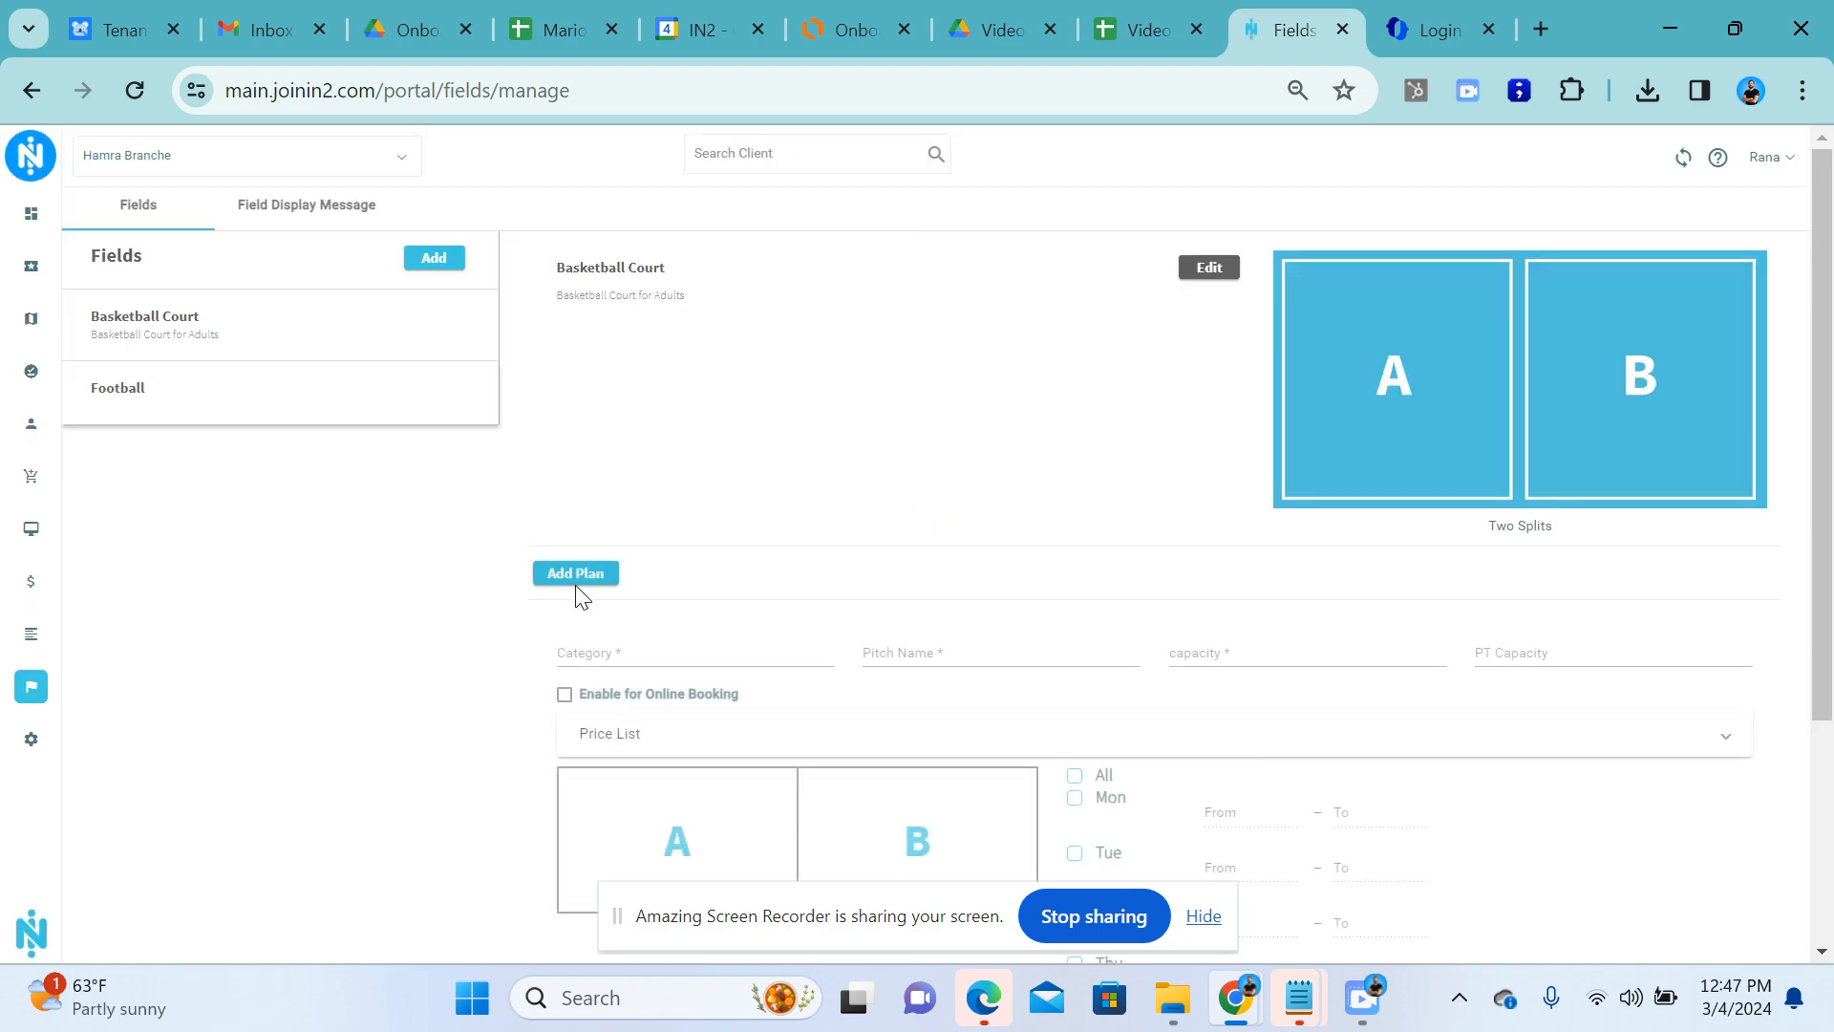
scroll(683, 576, "down", 2)
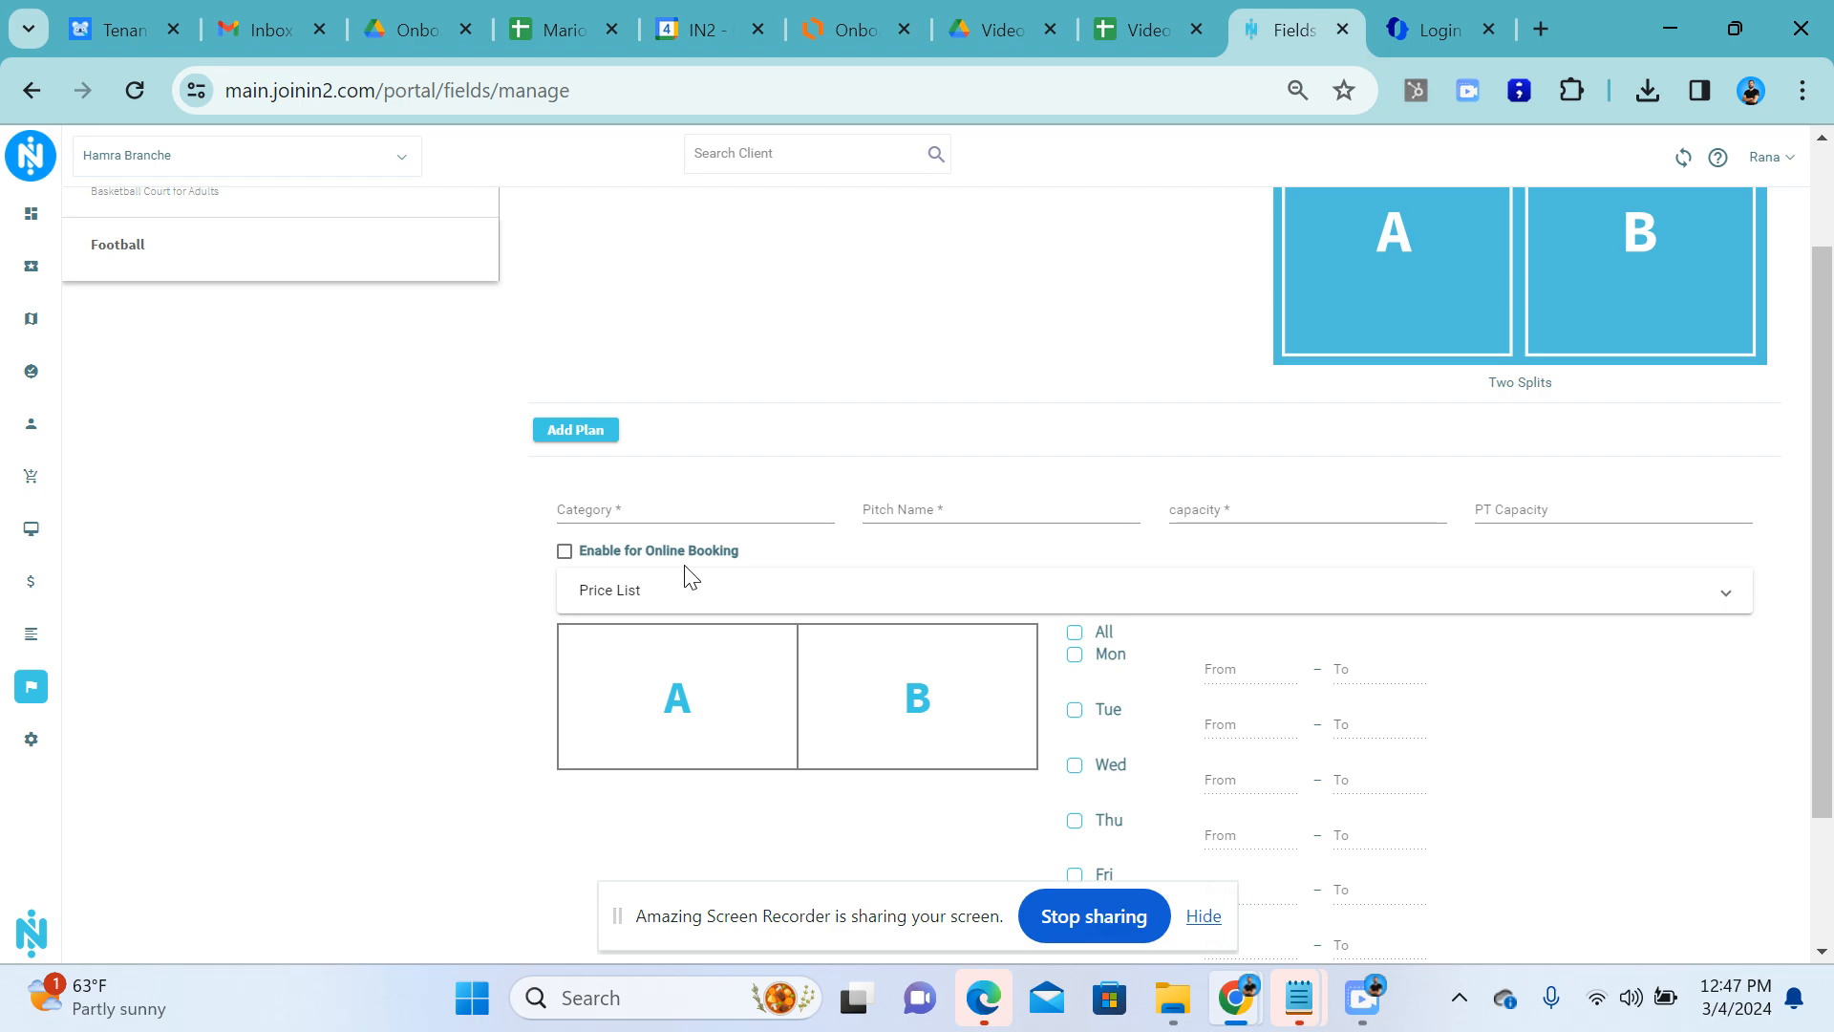
left_click(671, 705)
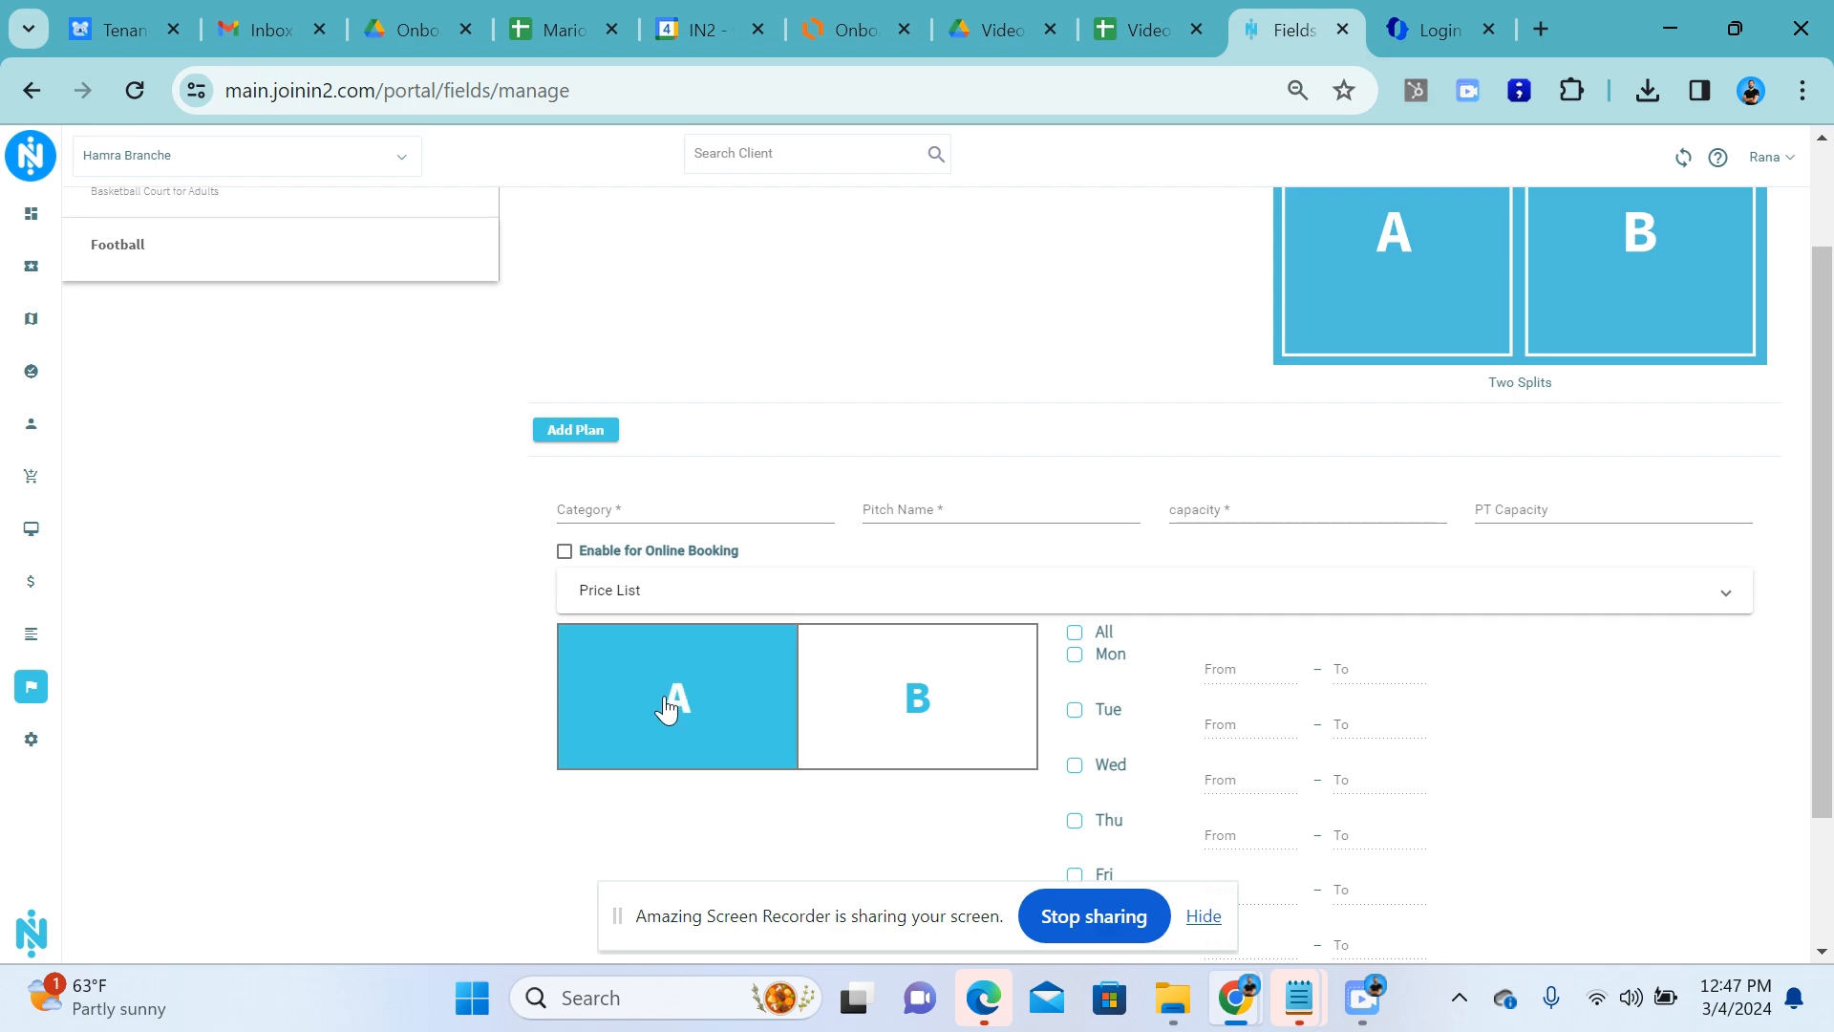
scroll(673, 736, "down", 1)
left_click(616, 363)
type("Ba")
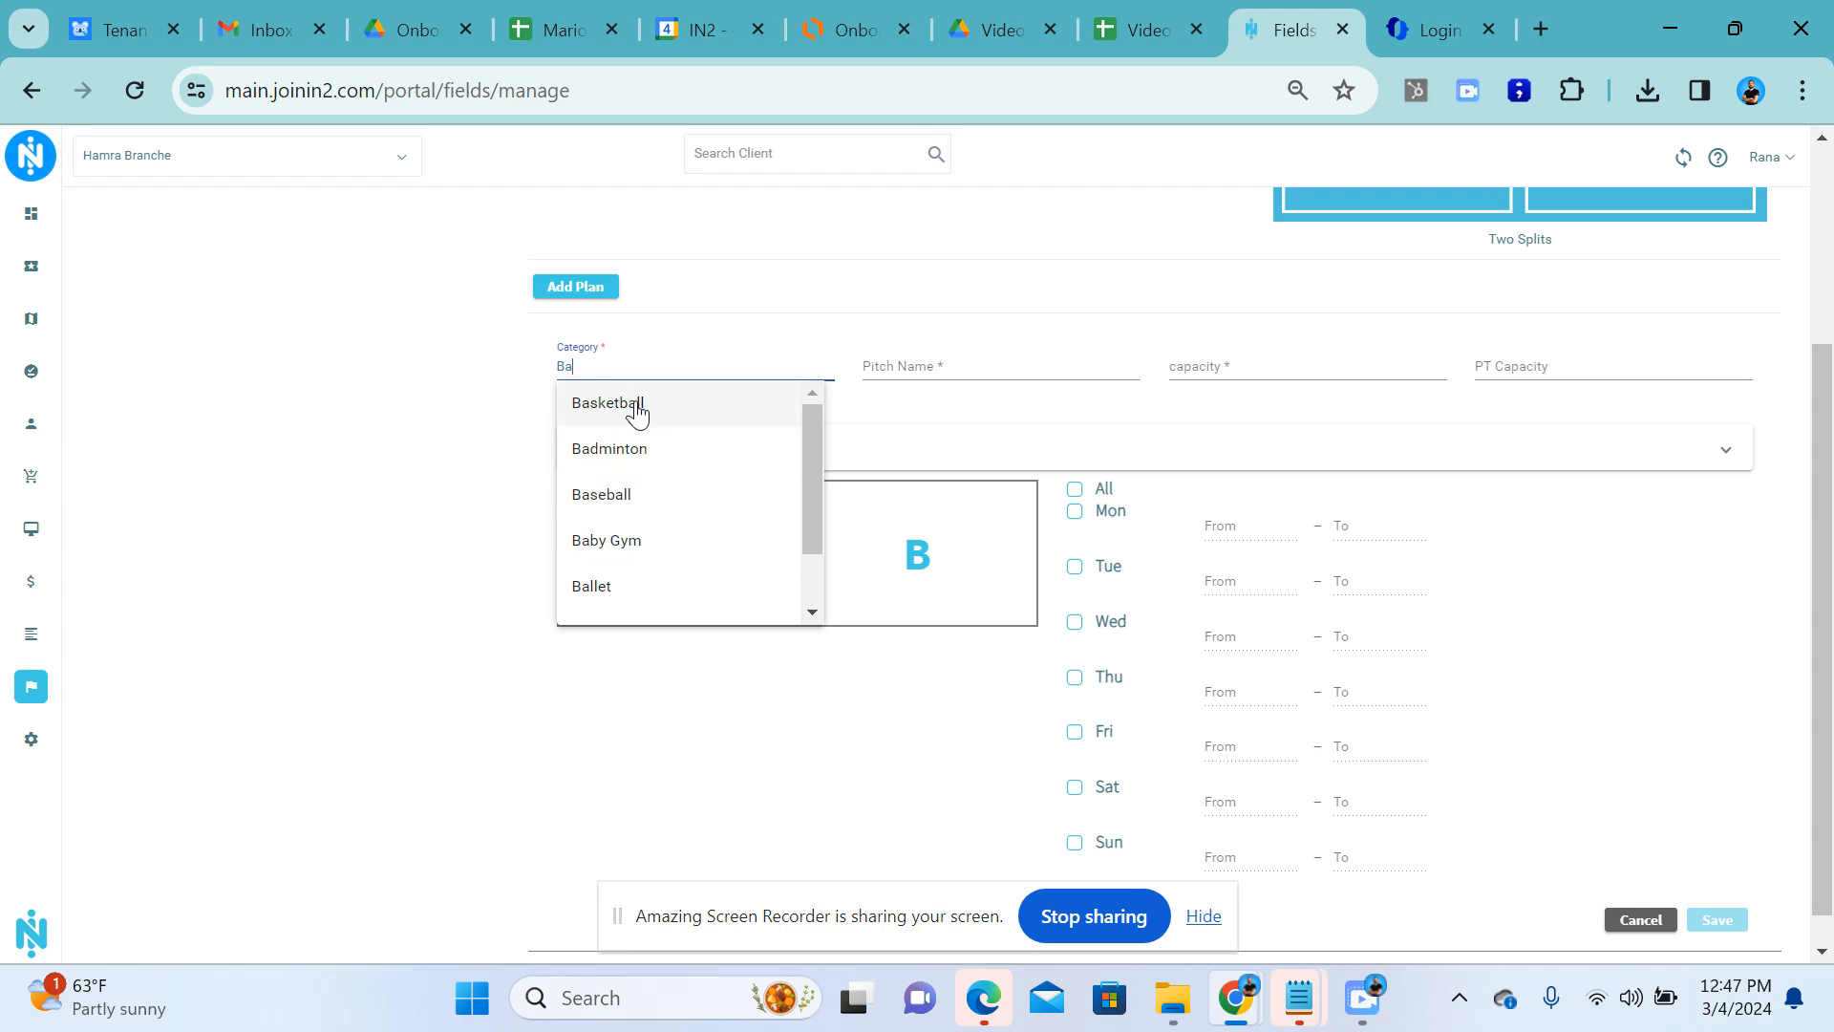
left_click(607, 408)
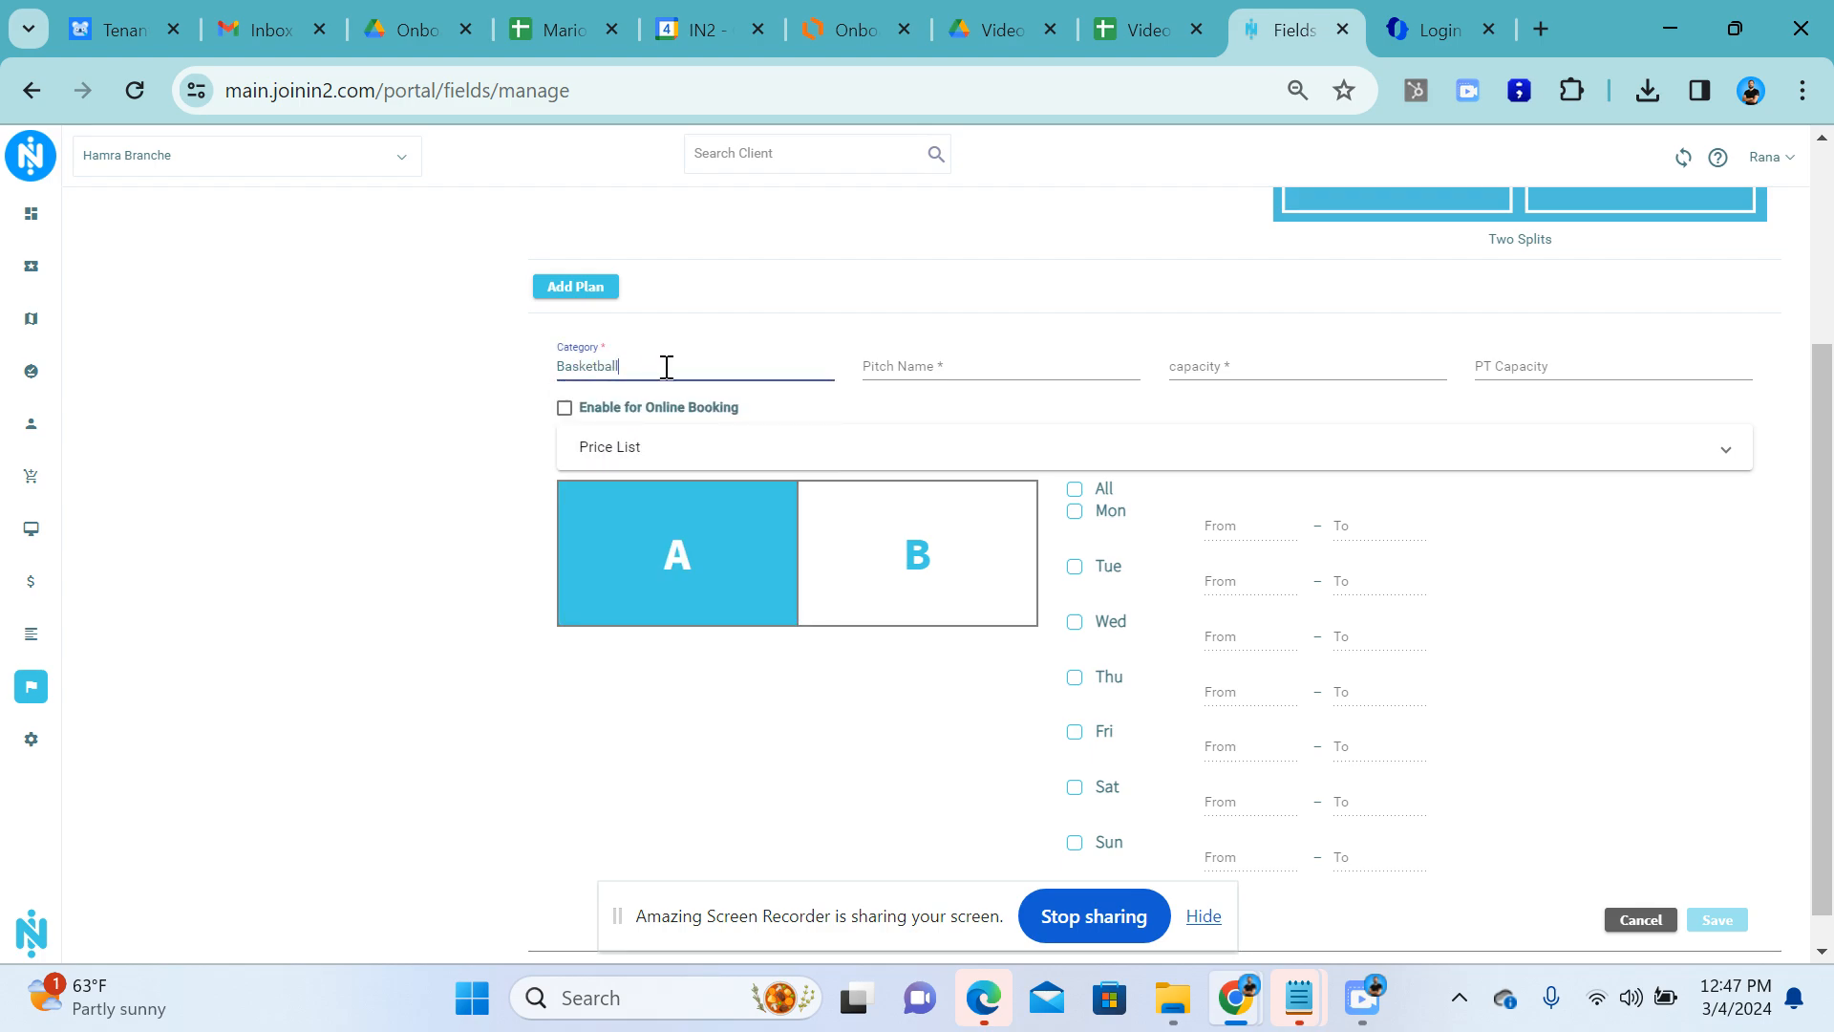
Name the pitch Basketball Court A and set its capacity to 10 and its PT capacity to 1.
left_click(956, 367)
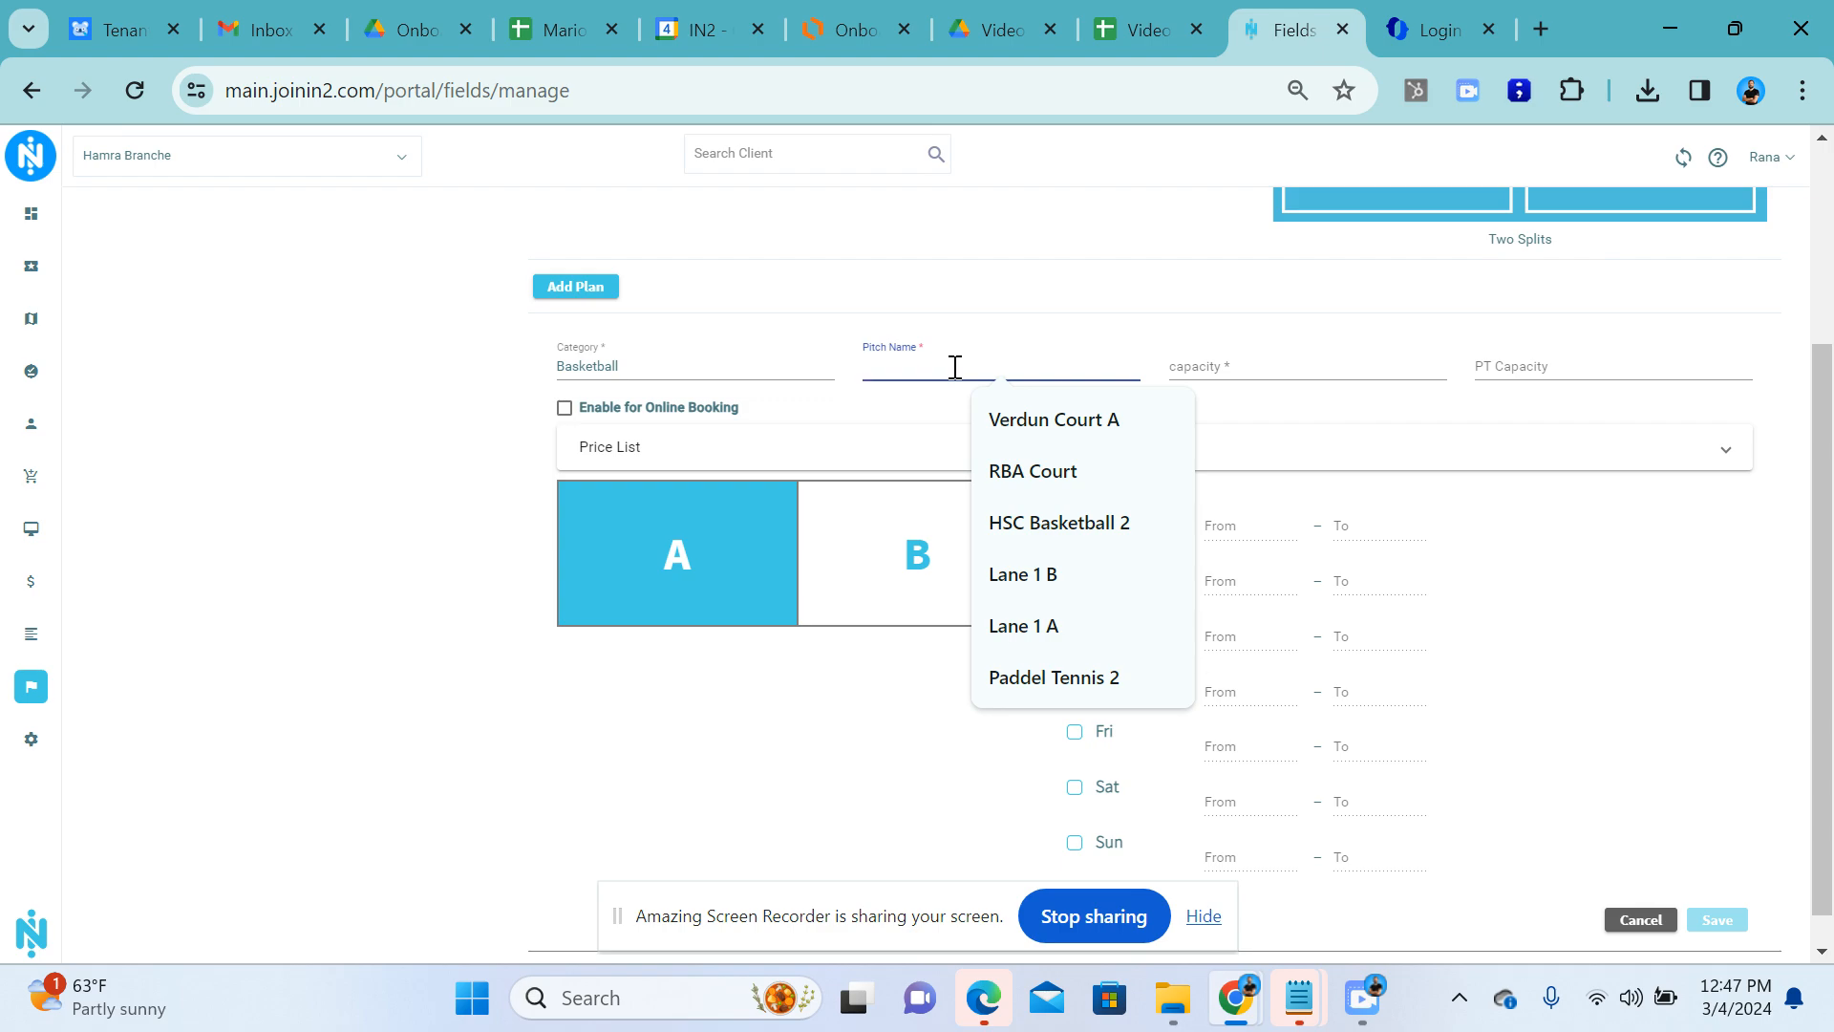
type("Basketball Court A")
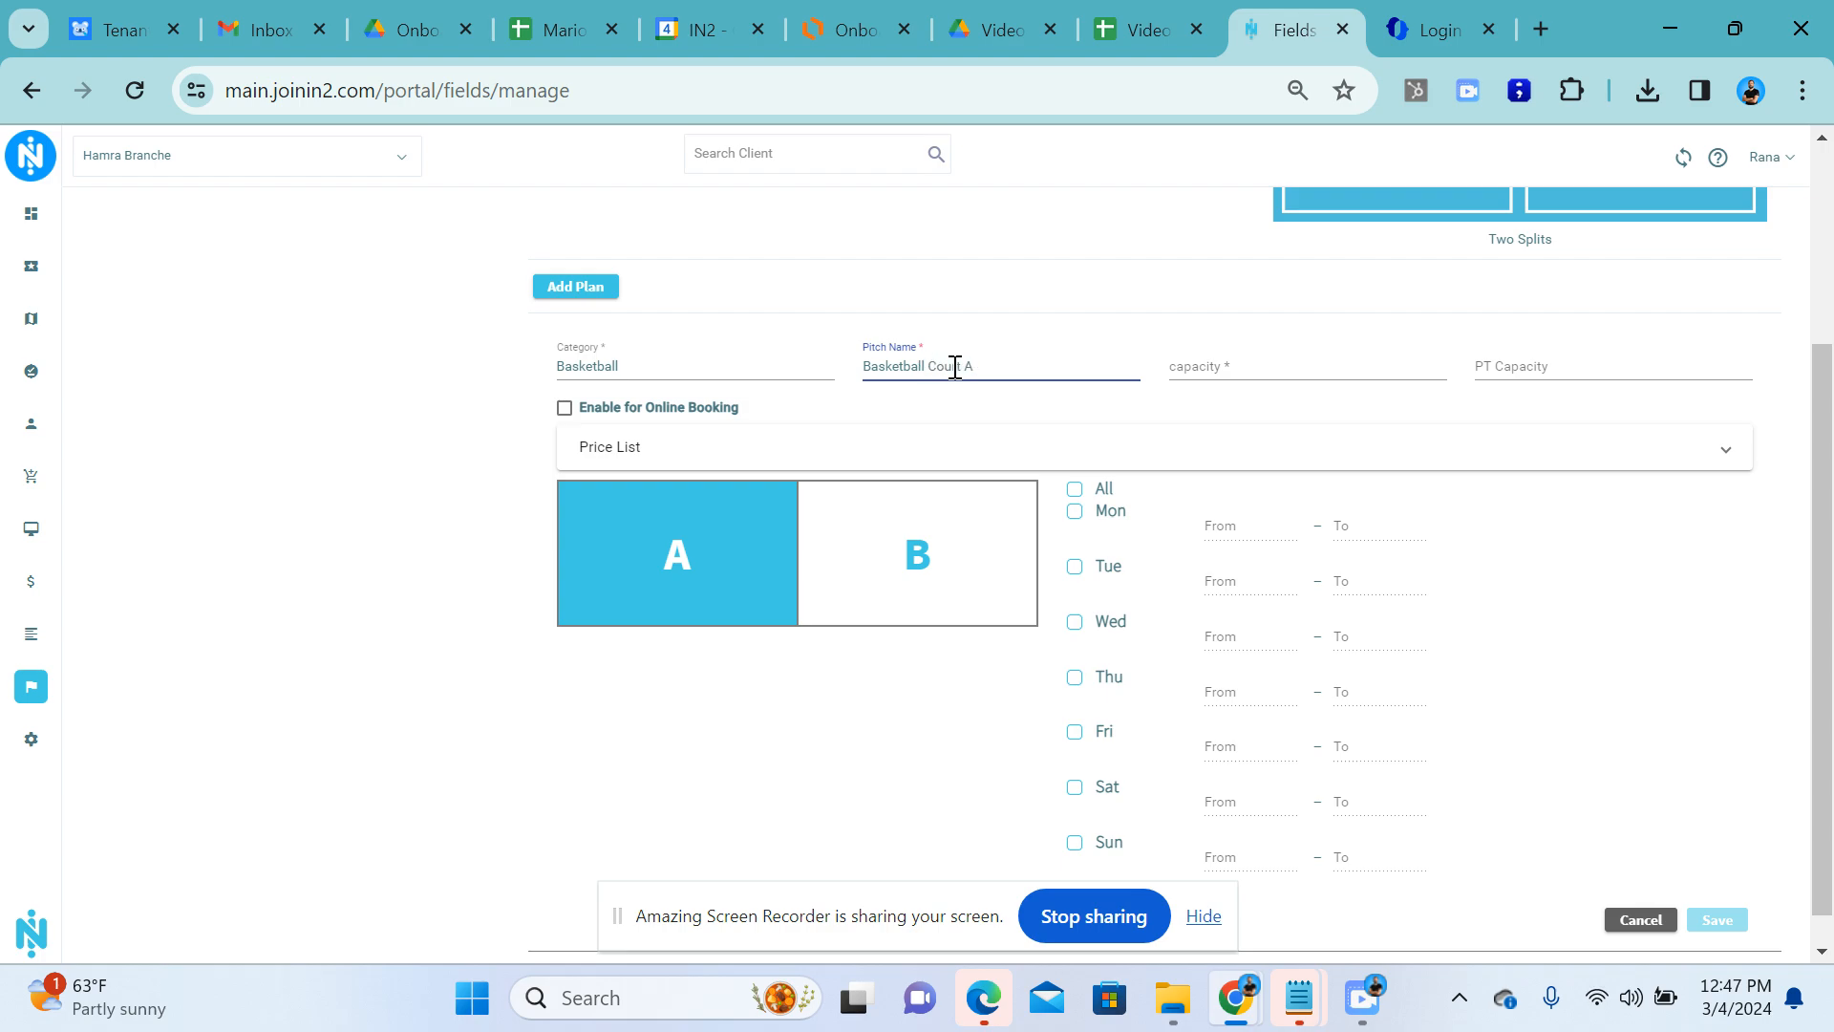
left_click(1232, 361)
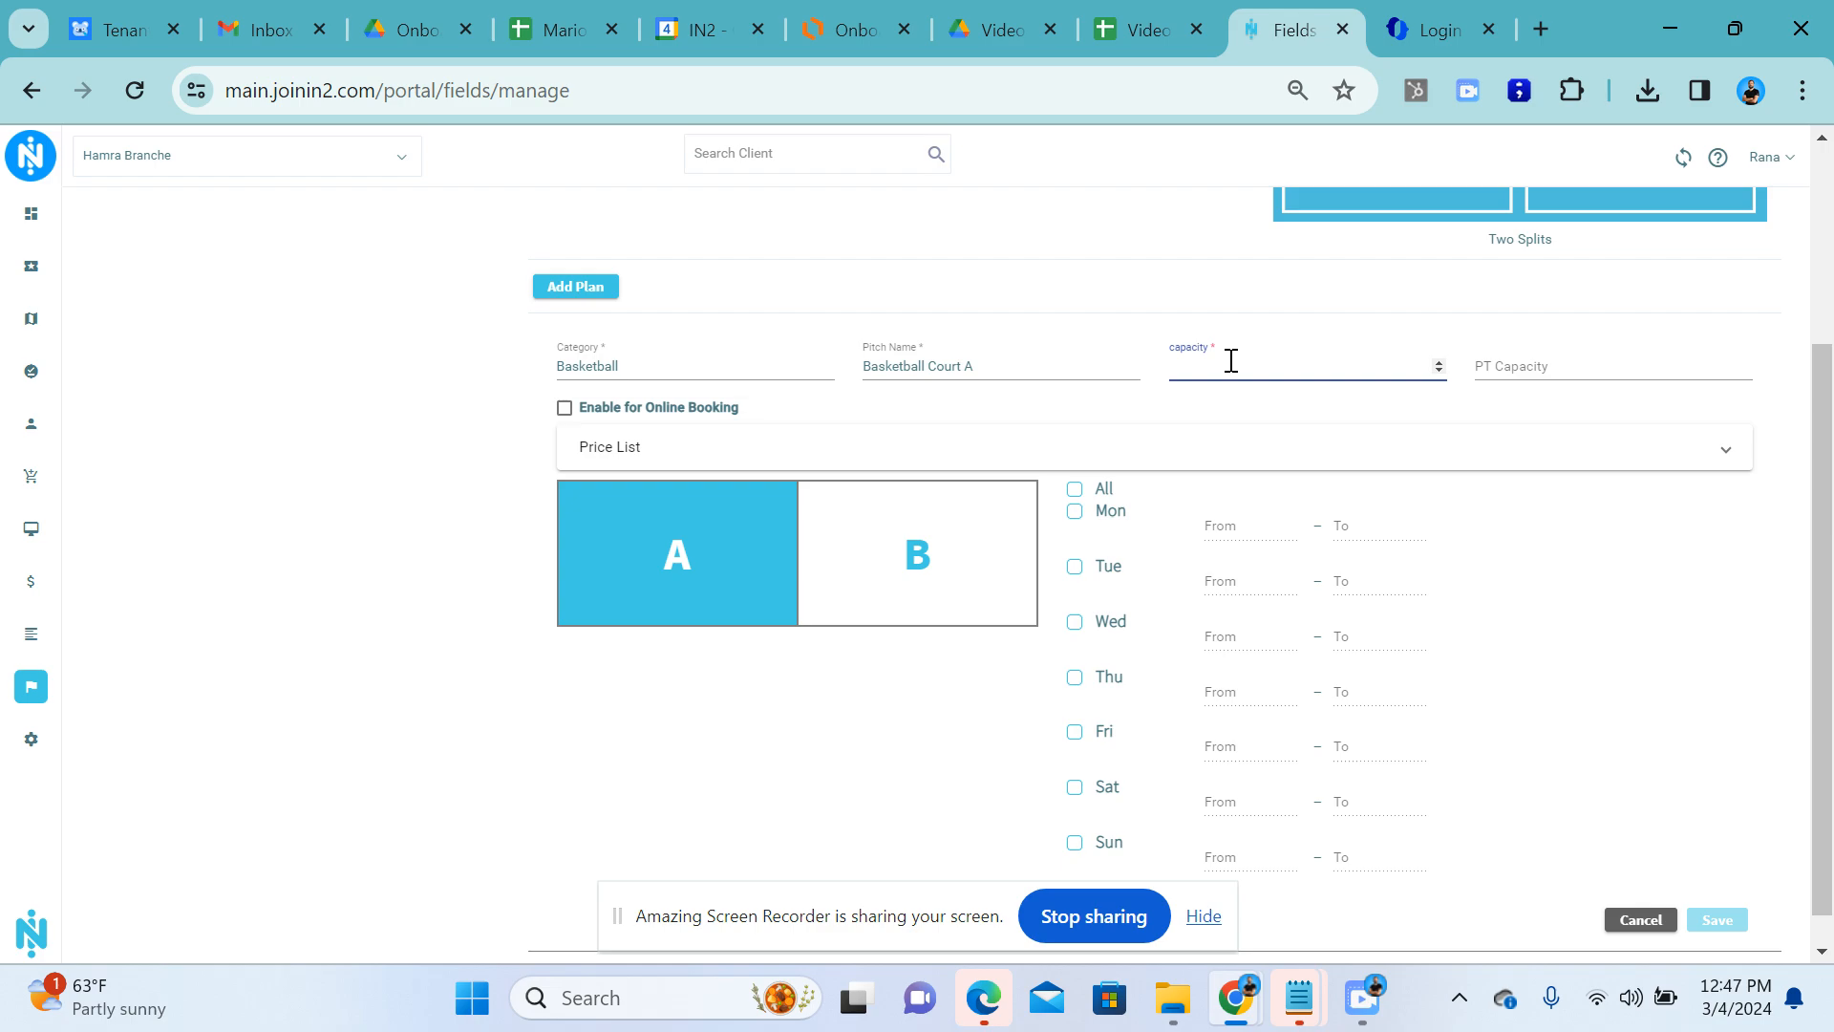
left_click(1522, 367)
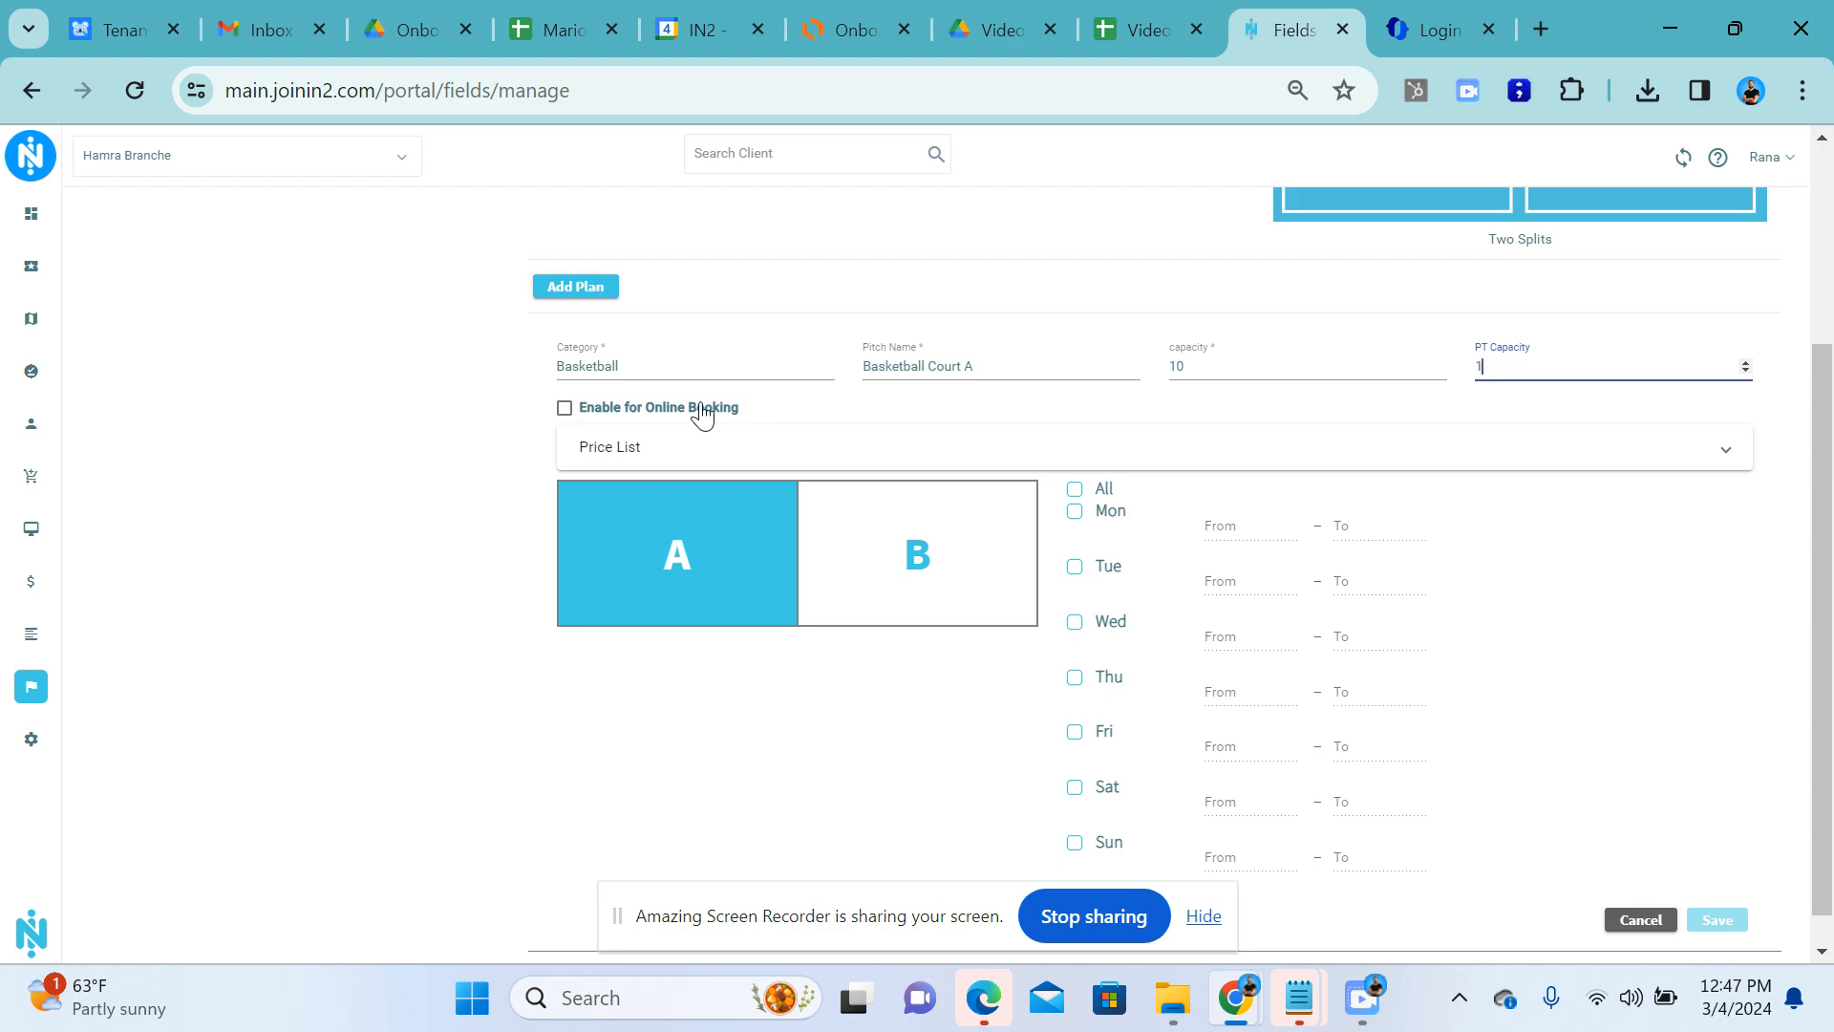
Enable the plan for online booking and expand its price list.
left_click(696, 414)
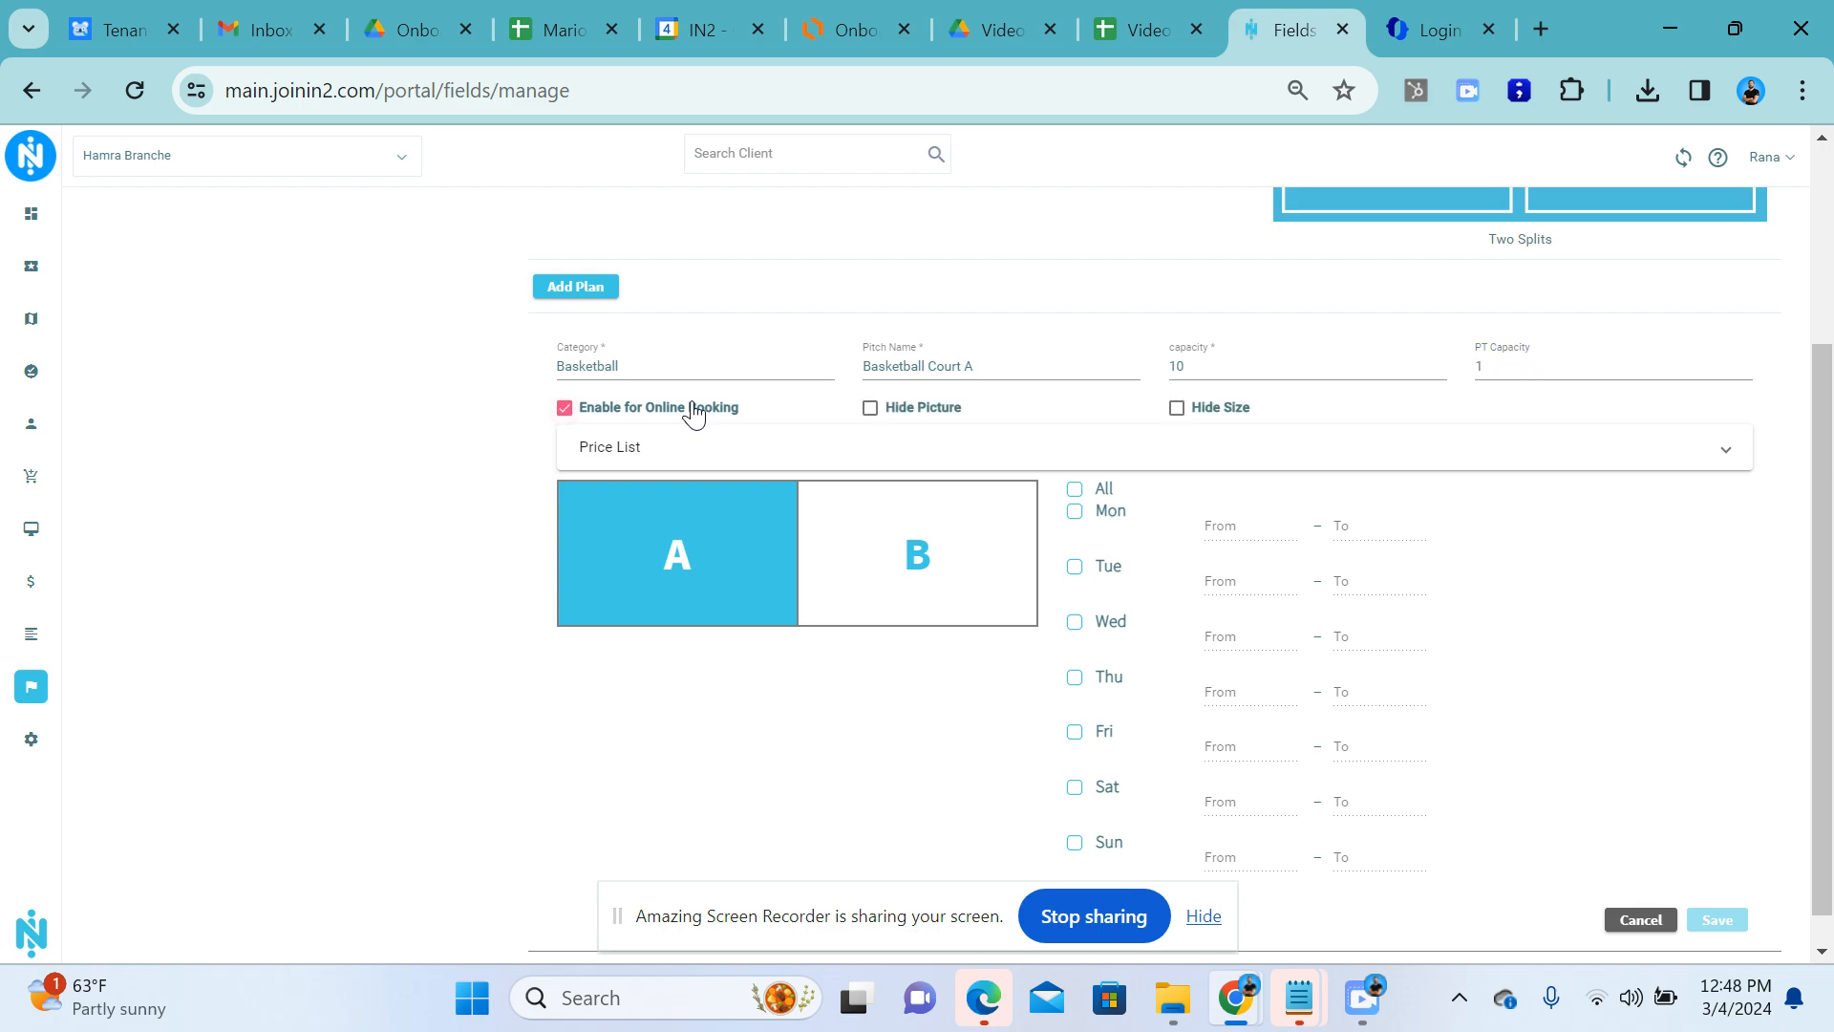
left_click(695, 413)
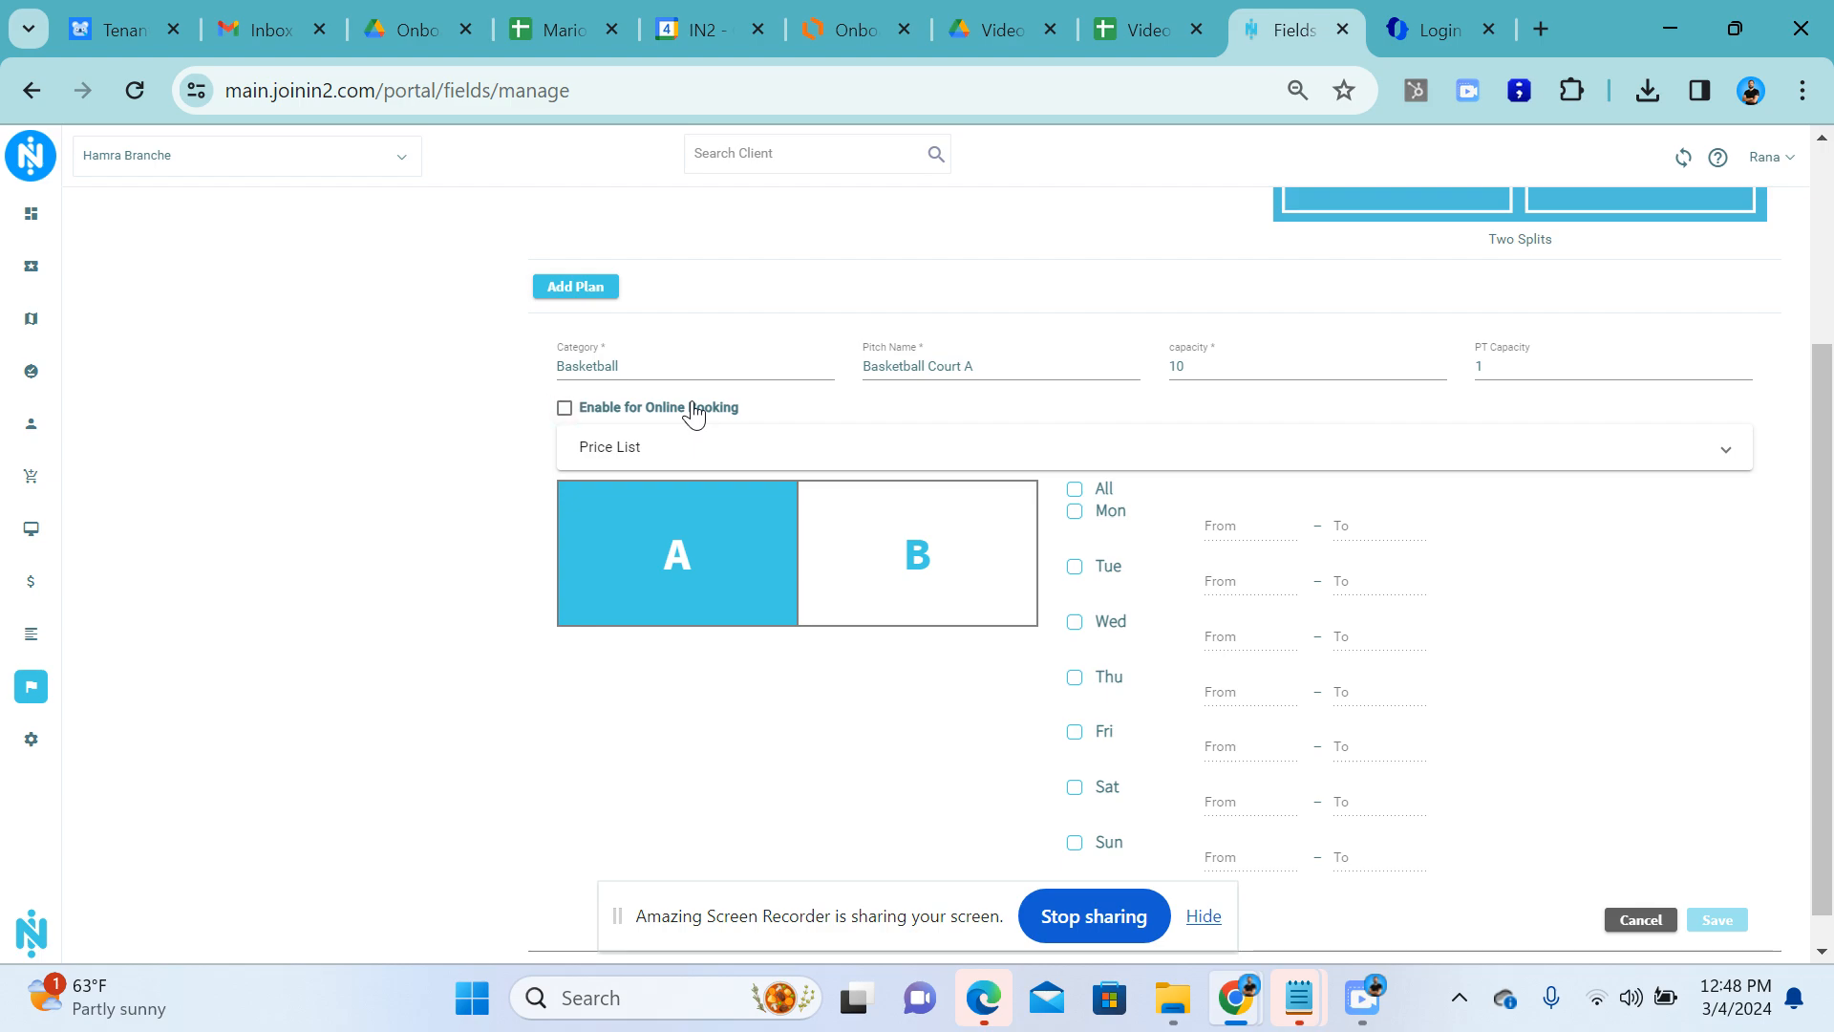
left_click(696, 414)
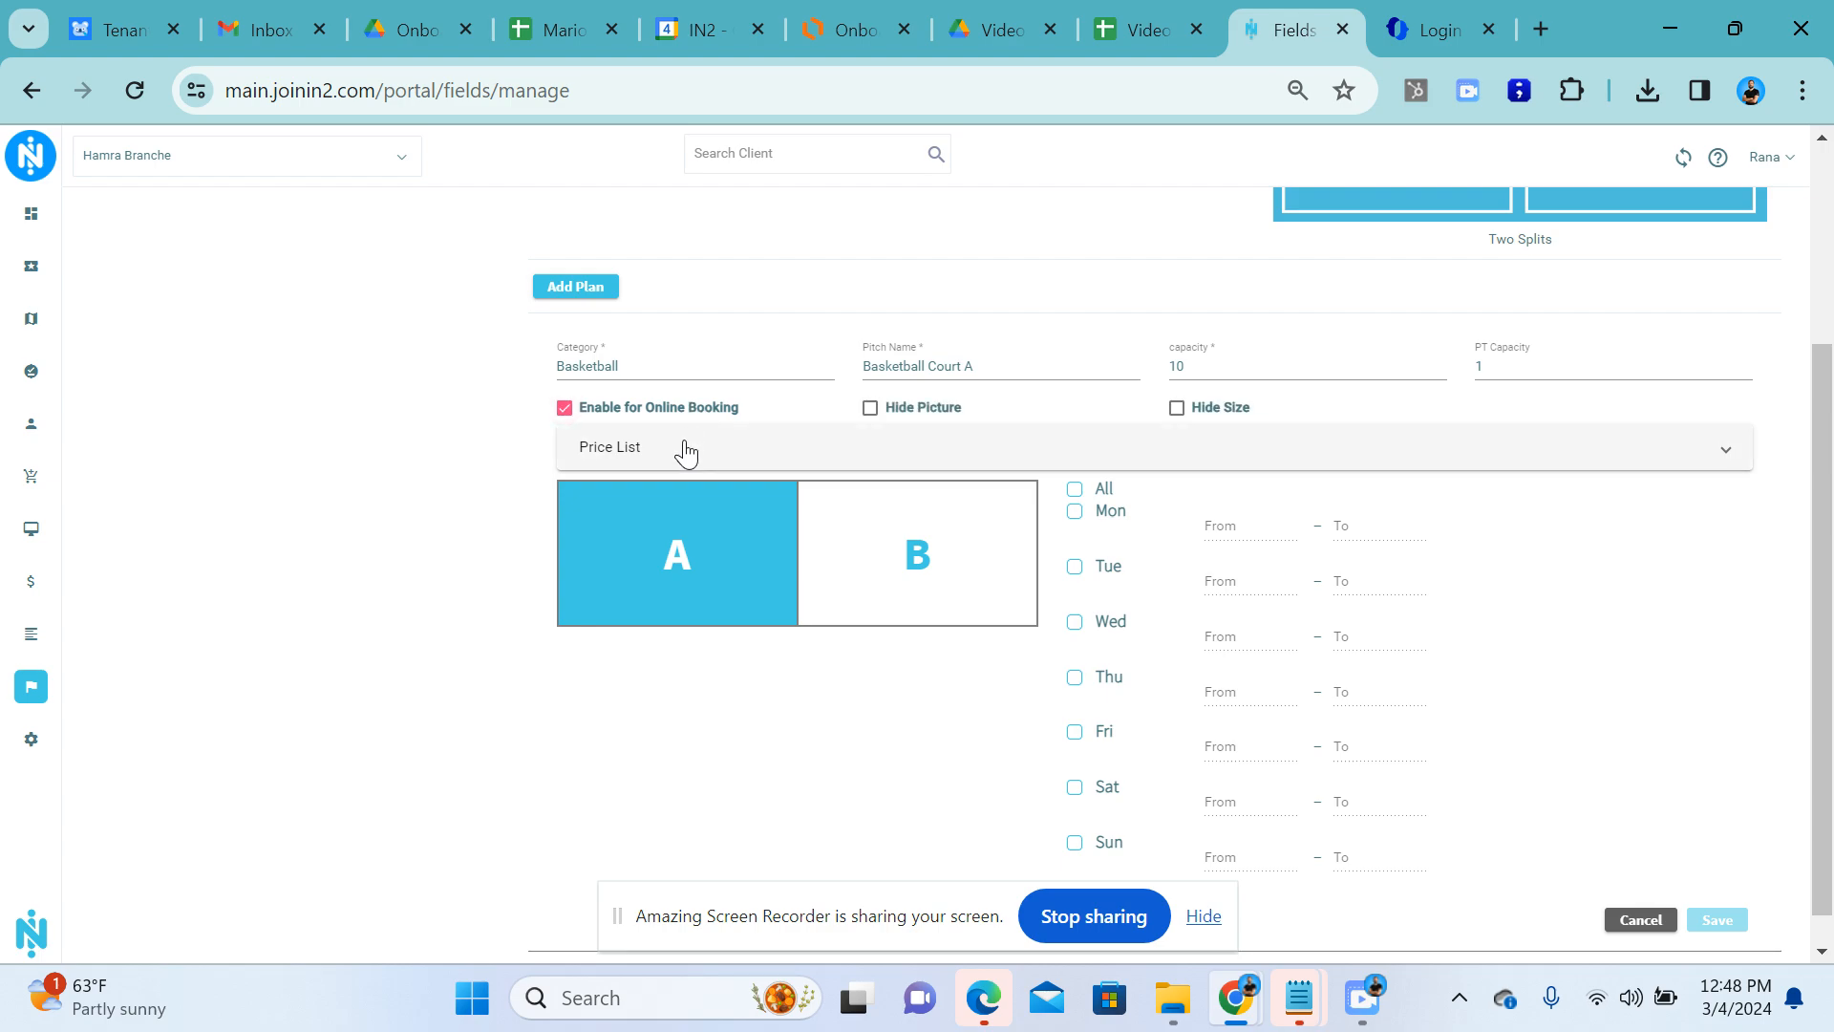
left_click(686, 449)
Try out price entries of 60 min for 20 USD and 120 min for 35 USD, and remove both.
left_click(1099, 514)
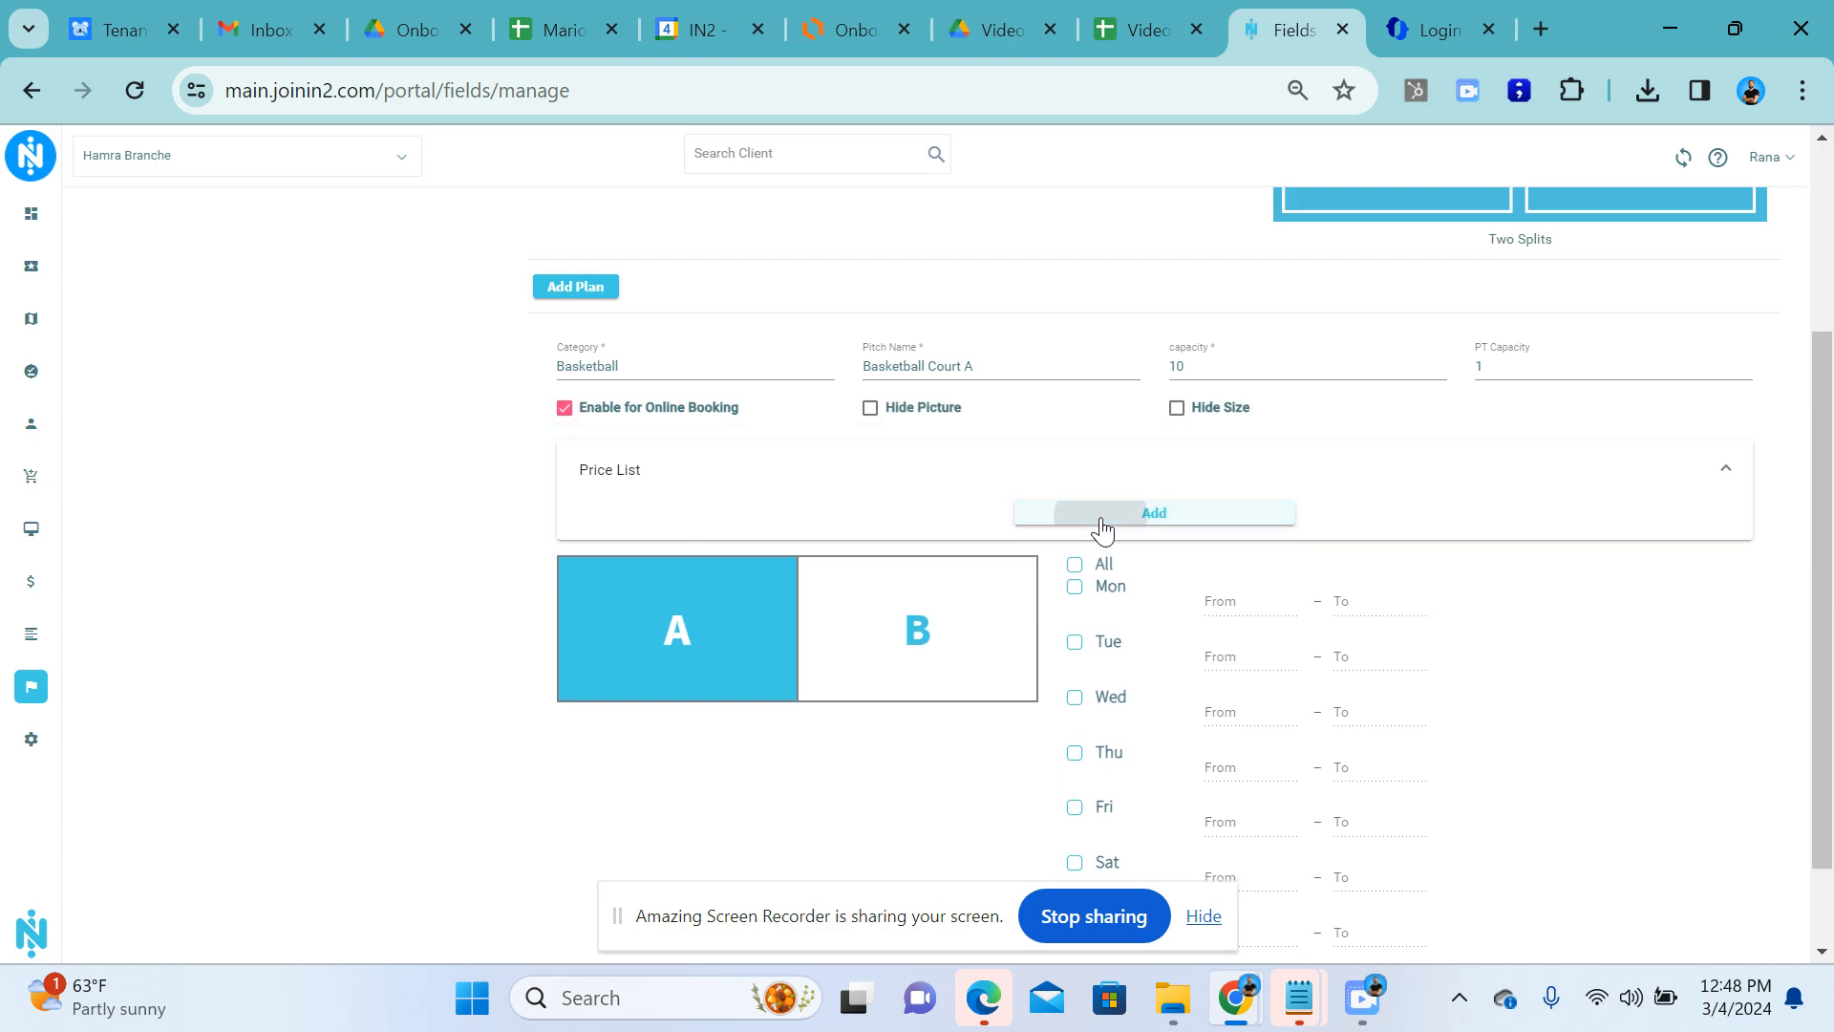
left_click(622, 524)
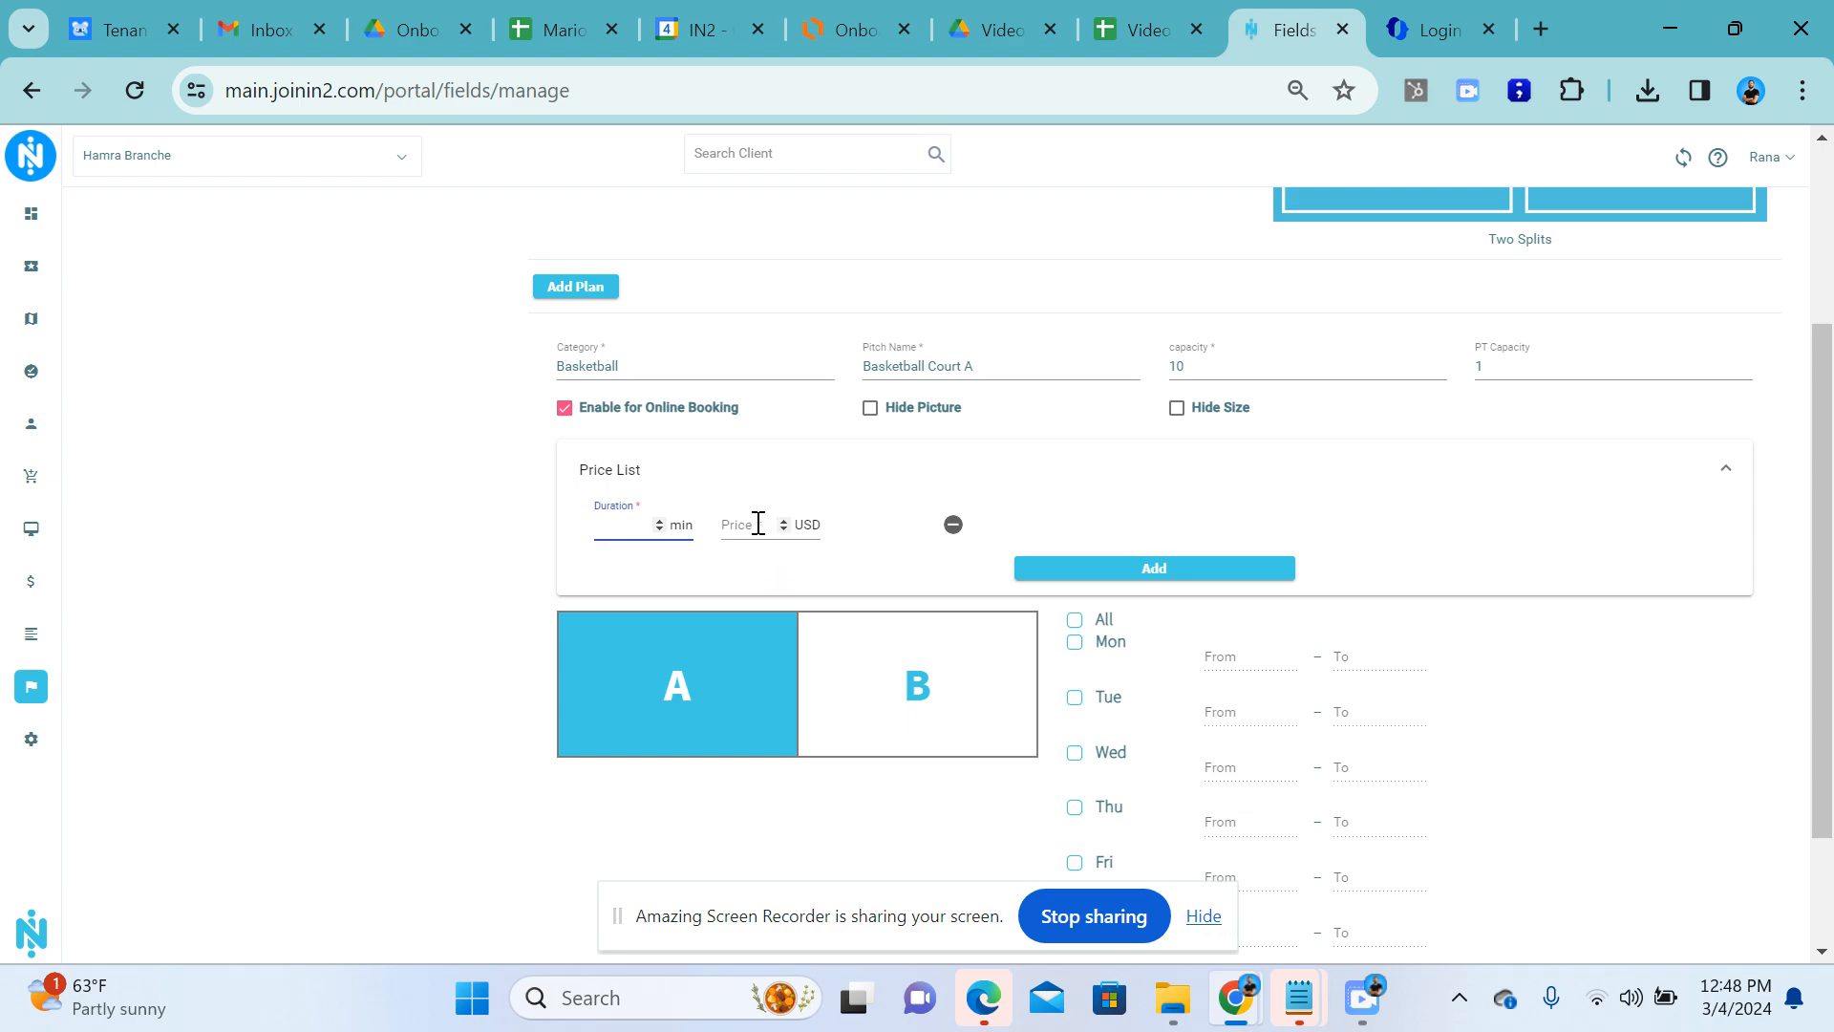
type("60")
left_click(758, 522)
type("20")
left_click(1060, 567)
left_click(1002, 516)
type("120")
key("Tab")
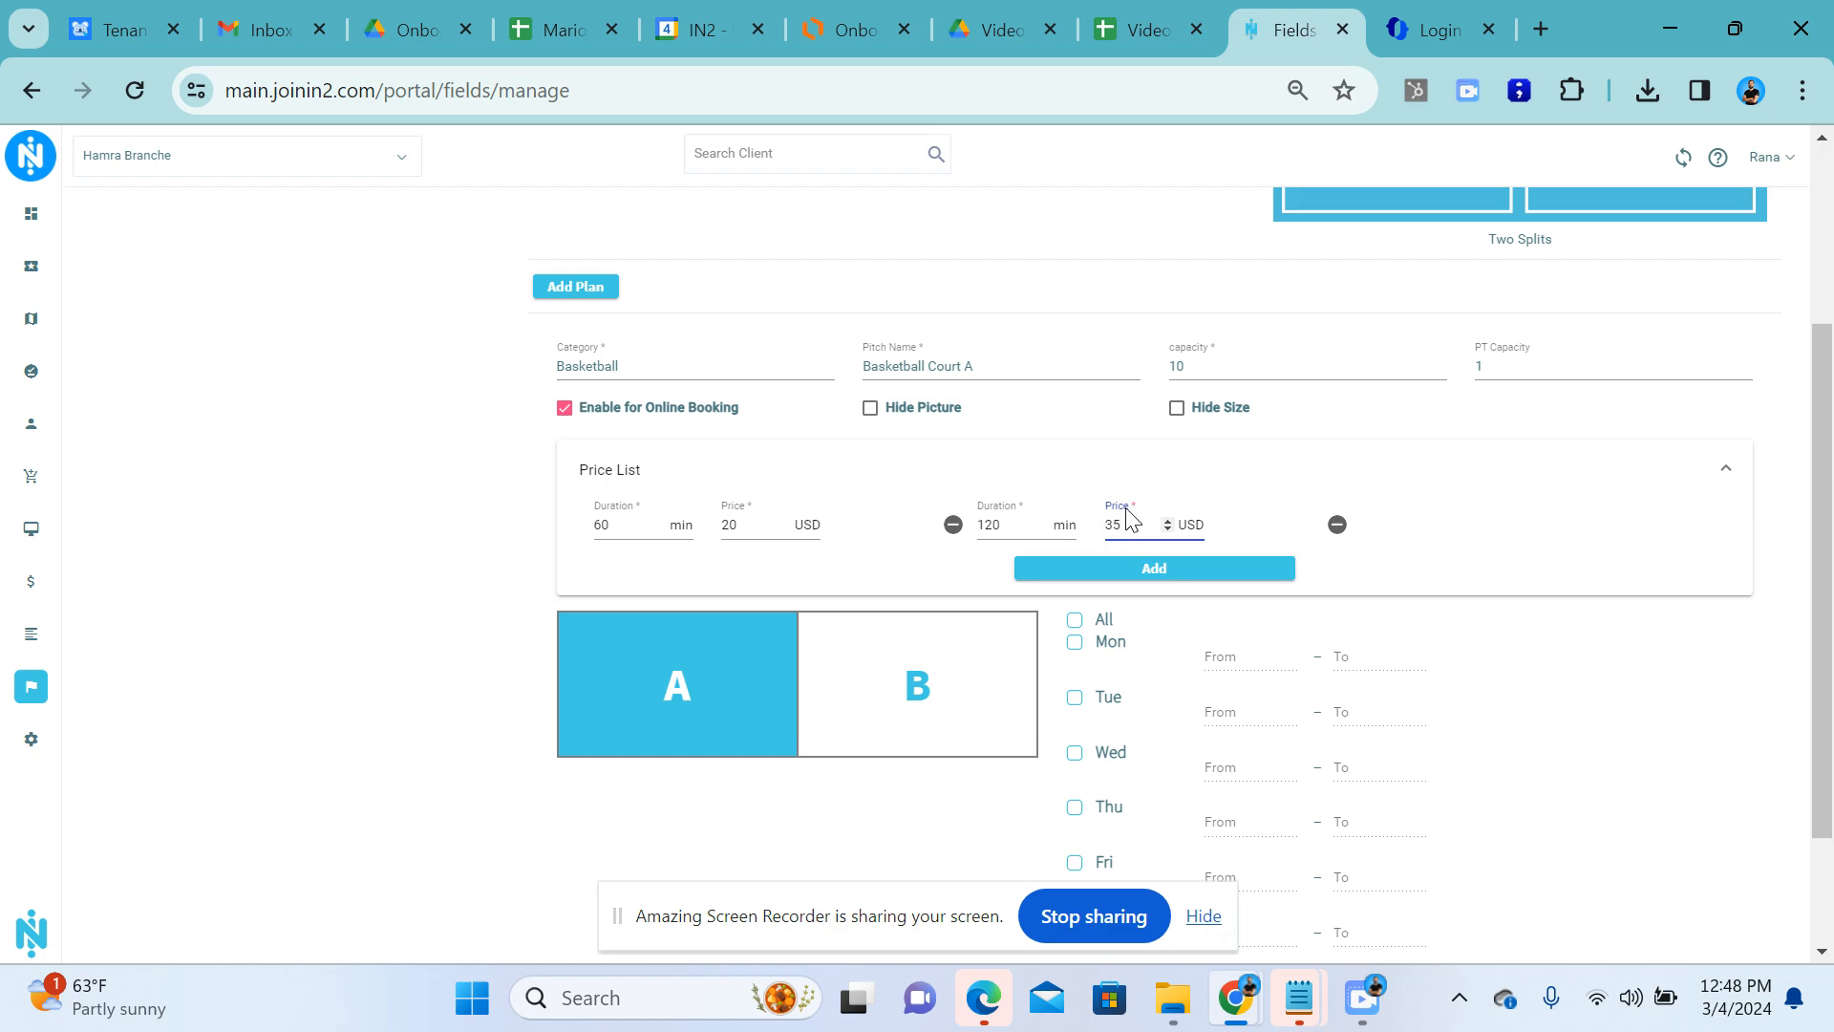
left_click(1338, 526)
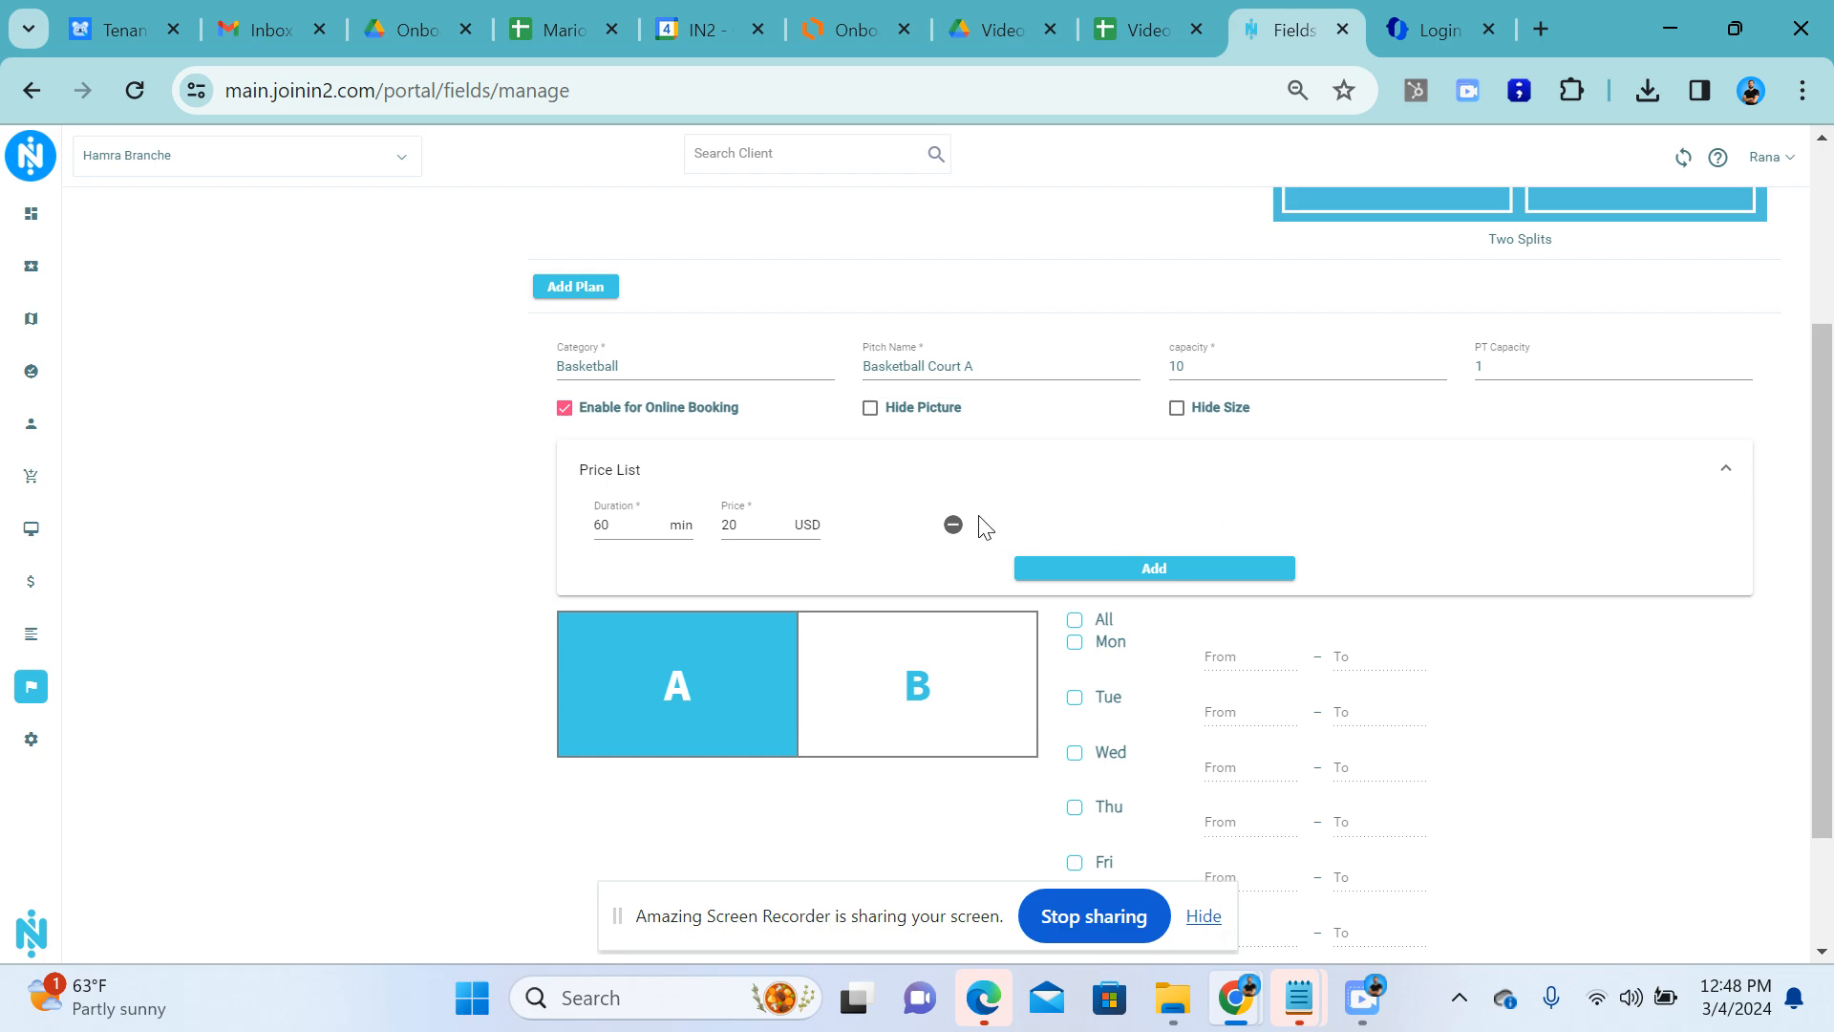
left_click(953, 526)
Add a price list entry with a duration of 60 min and a price of 20 USD.
left_click(1048, 527)
left_click(625, 524)
type("60")
key("Tab")
type("20")
left_click(1726, 747)
Make the plan available on all days of the week except Saturday.
scroll(1568, 646, "down", 2)
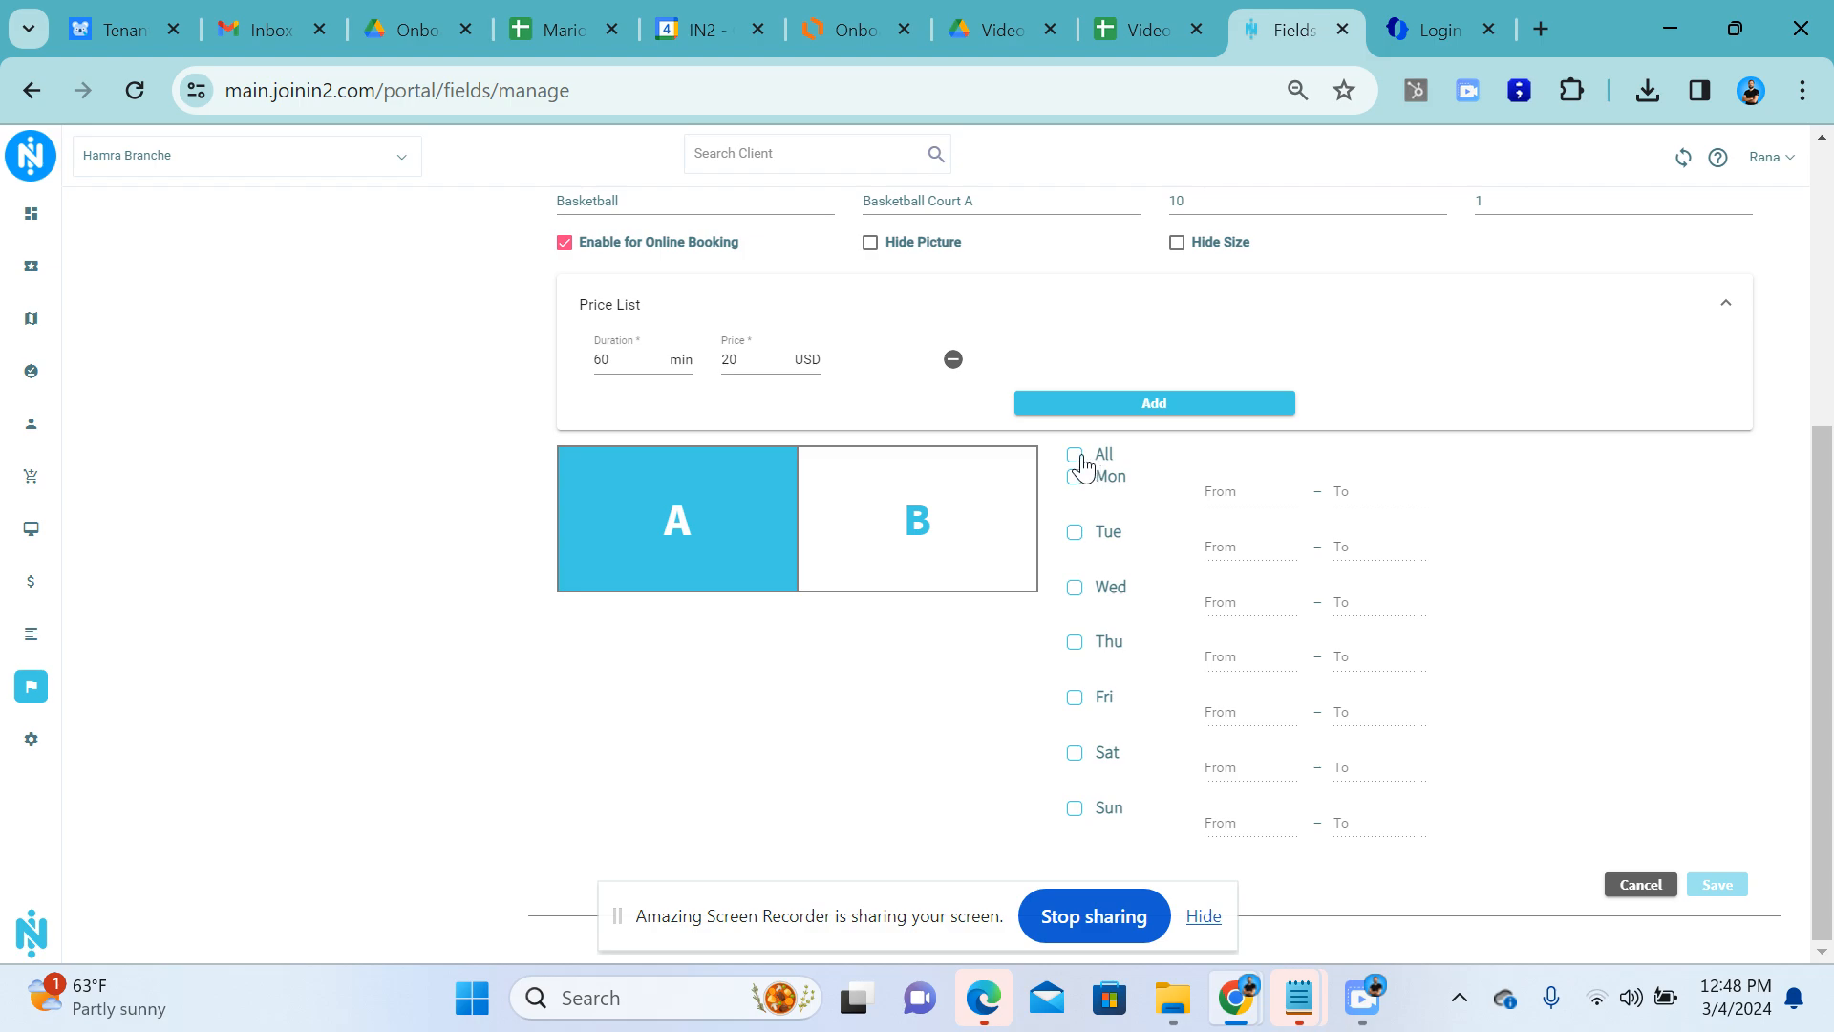
left_click(1077, 455)
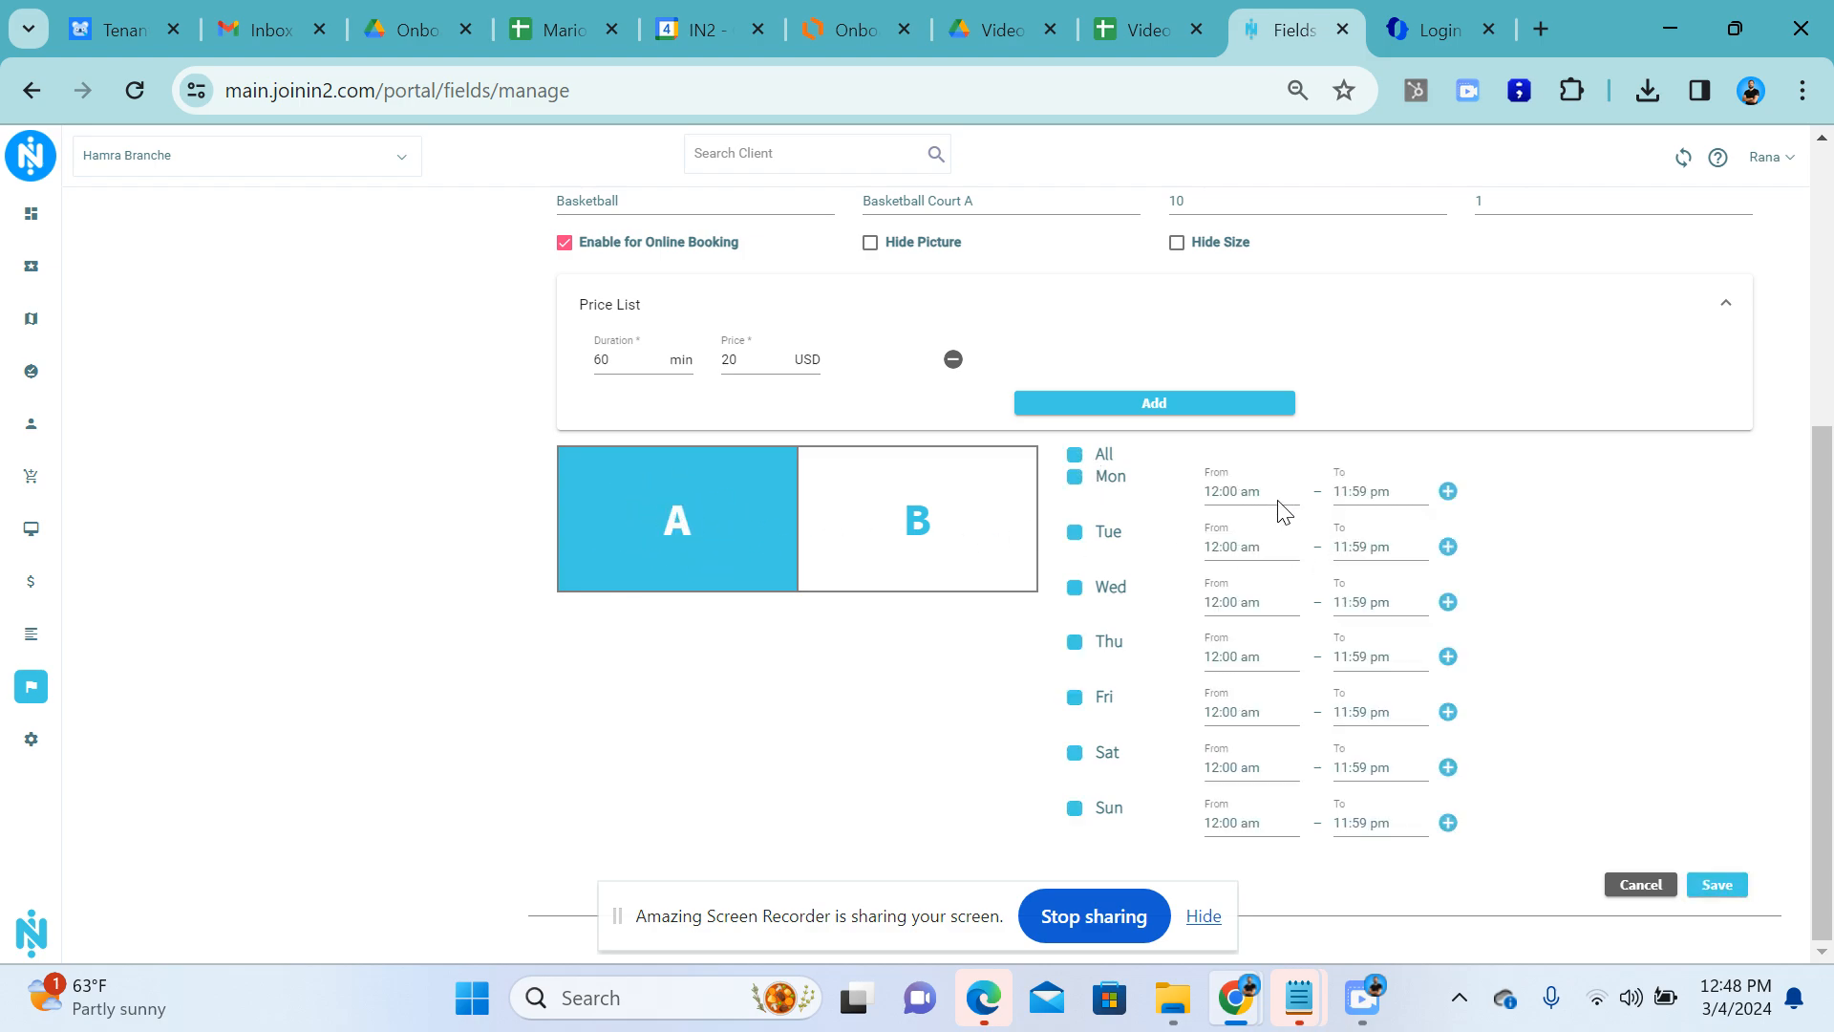
left_click(1240, 493)
left_click(917, 711)
left_click(1391, 491)
left_click(922, 750)
left_click(1075, 754)
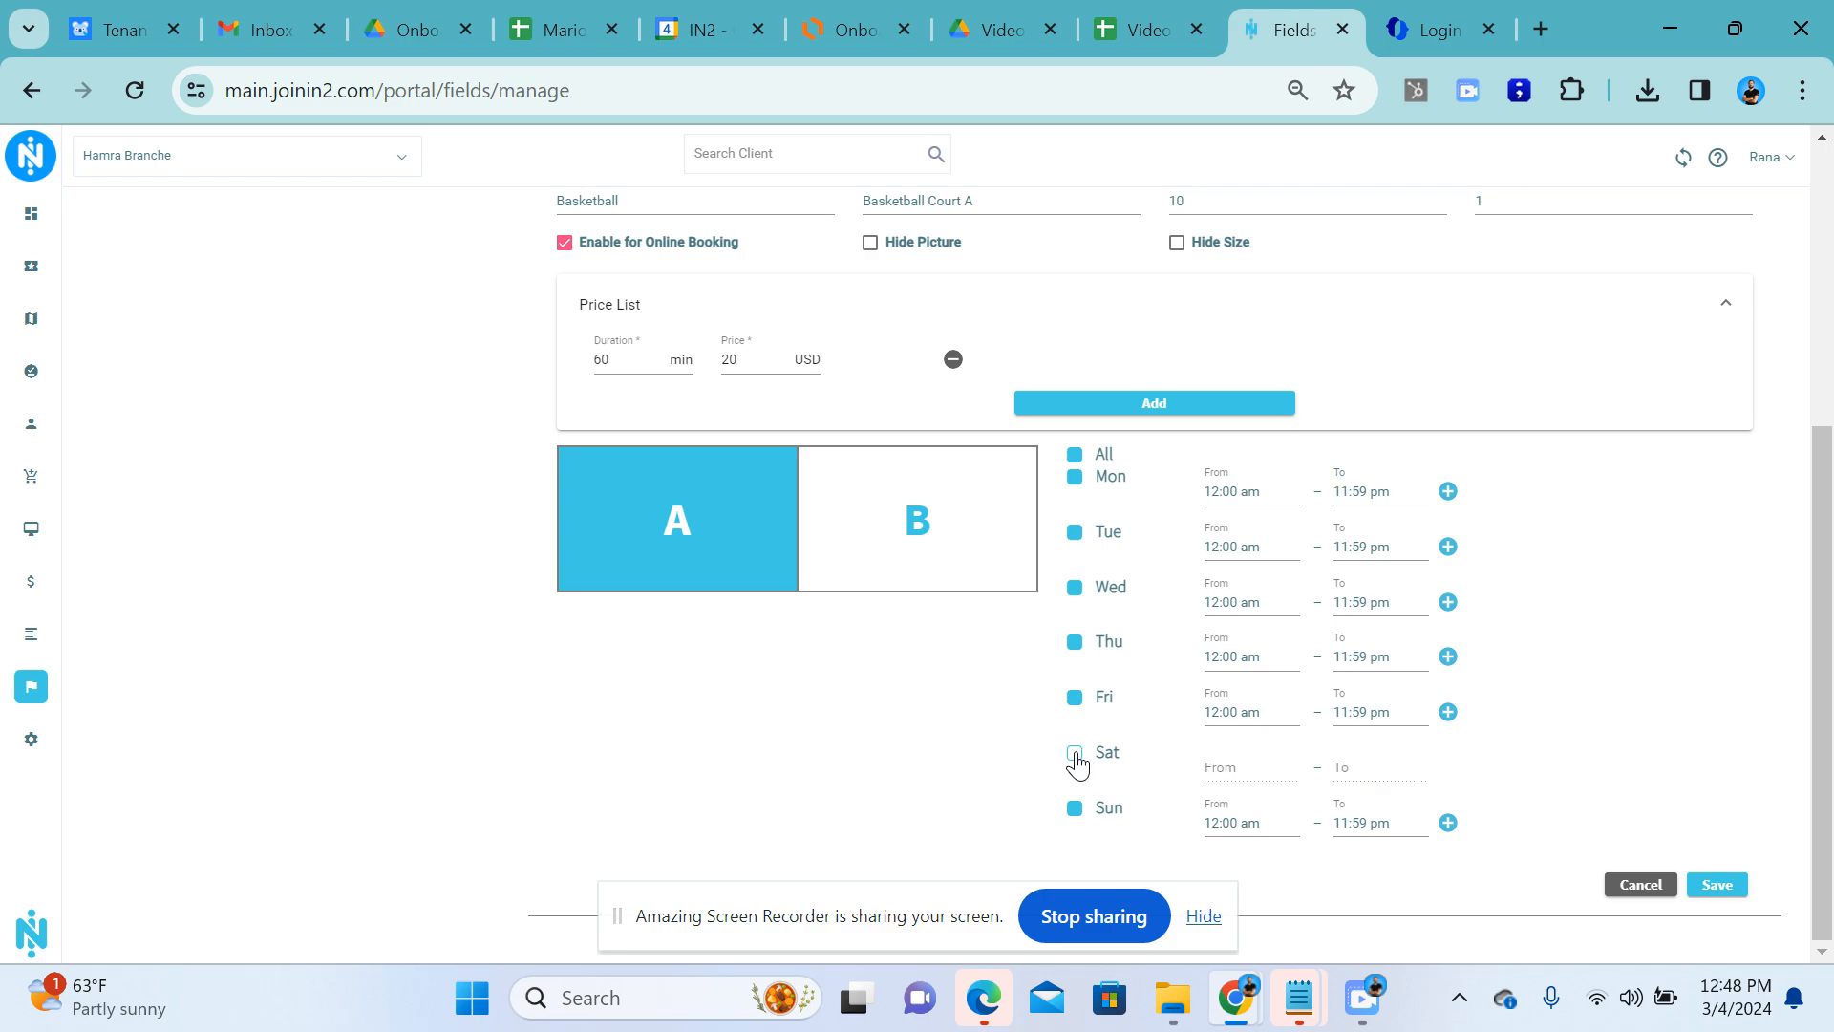
Add a second time slot for Monday and set the first slot from 08:00 am to 11:00 am.
left_click(1449, 491)
left_click(1231, 491)
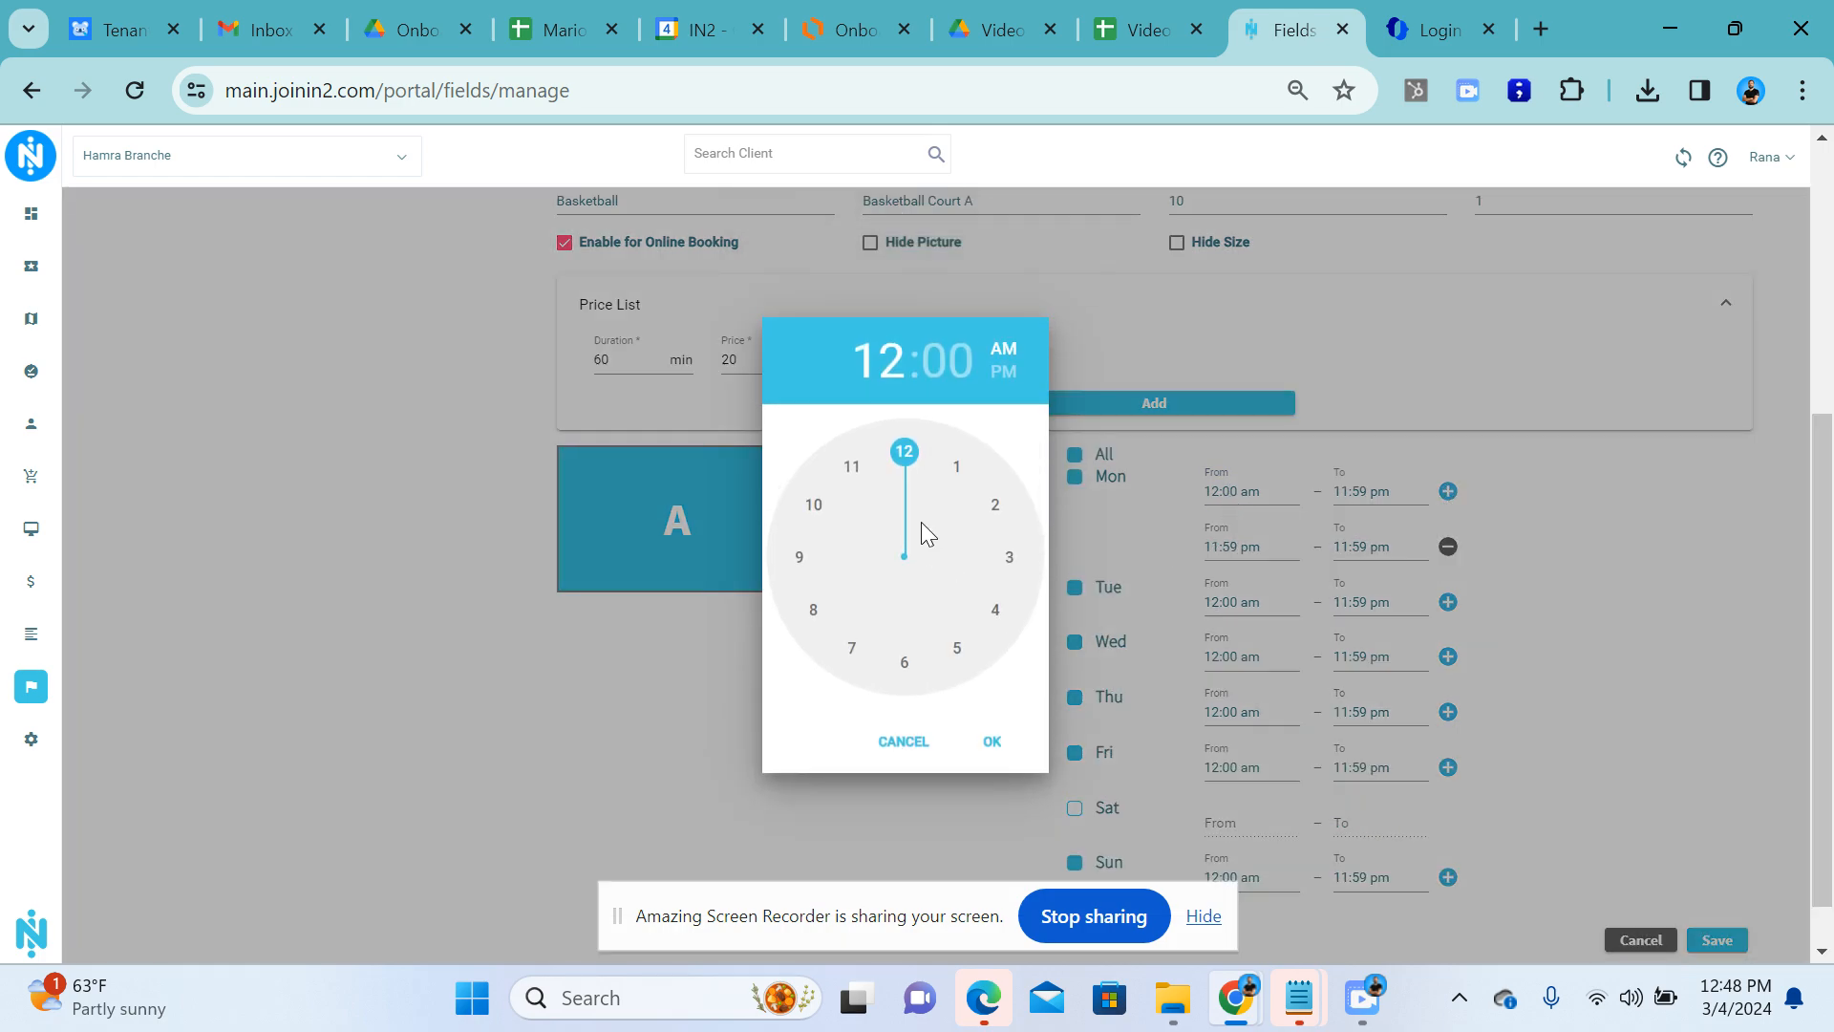
left_click(814, 610)
left_click(992, 742)
left_click(1375, 492)
left_click(950, 361)
left_click(905, 447)
left_click(1003, 349)
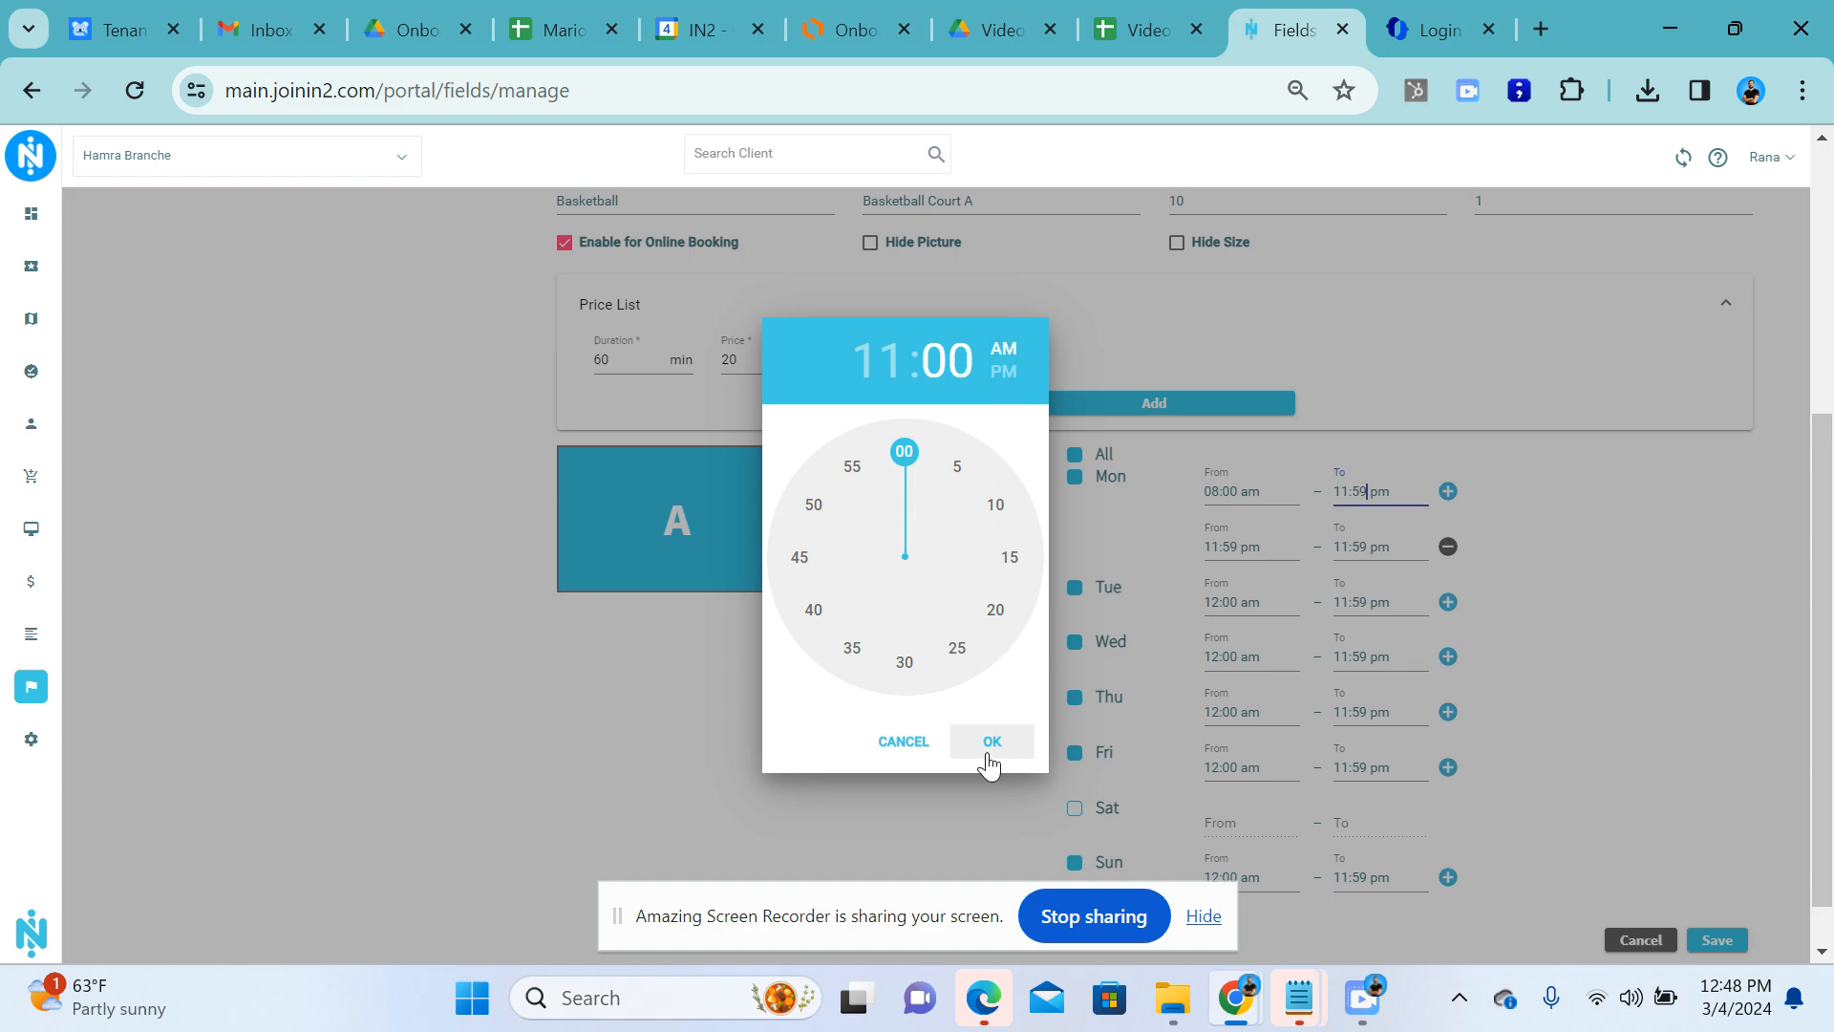
left_click(991, 742)
Set Monday's second time slot from 04:00 pm to 10:00 pm and save the Basketball Court A plan.
left_click(1211, 547)
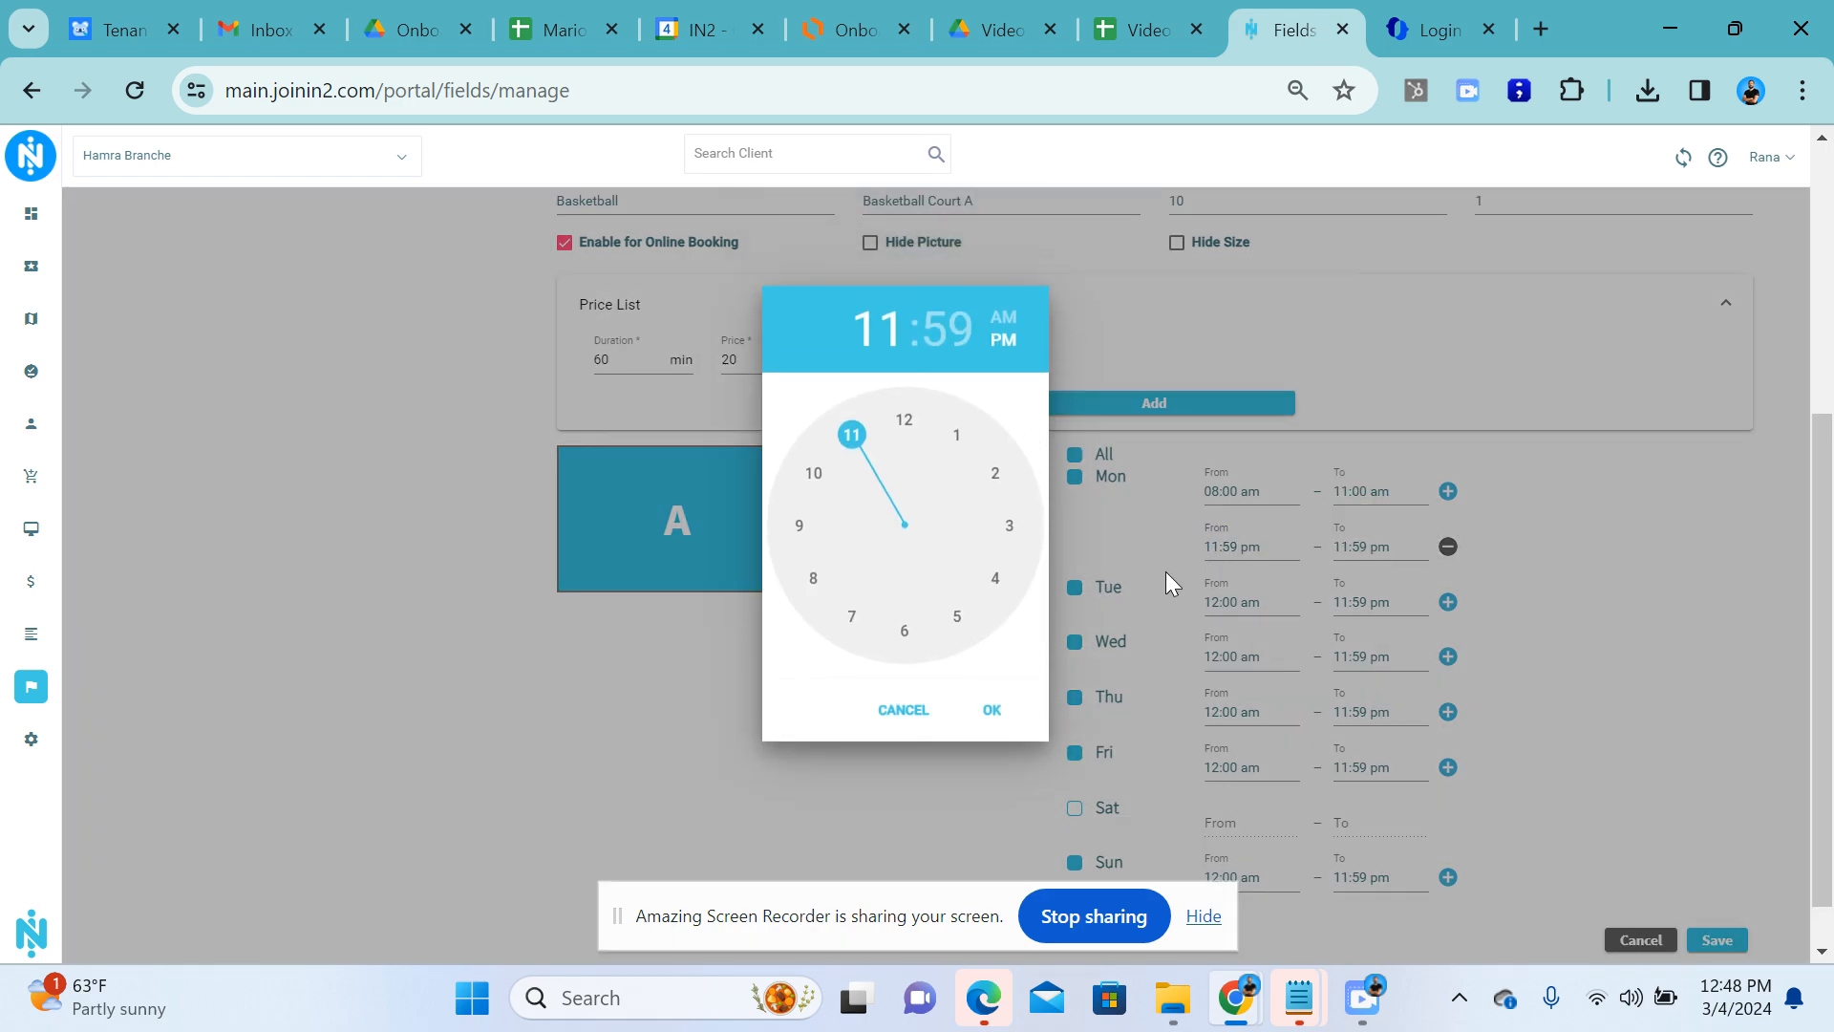
left_click(1000, 581)
left_click(905, 450)
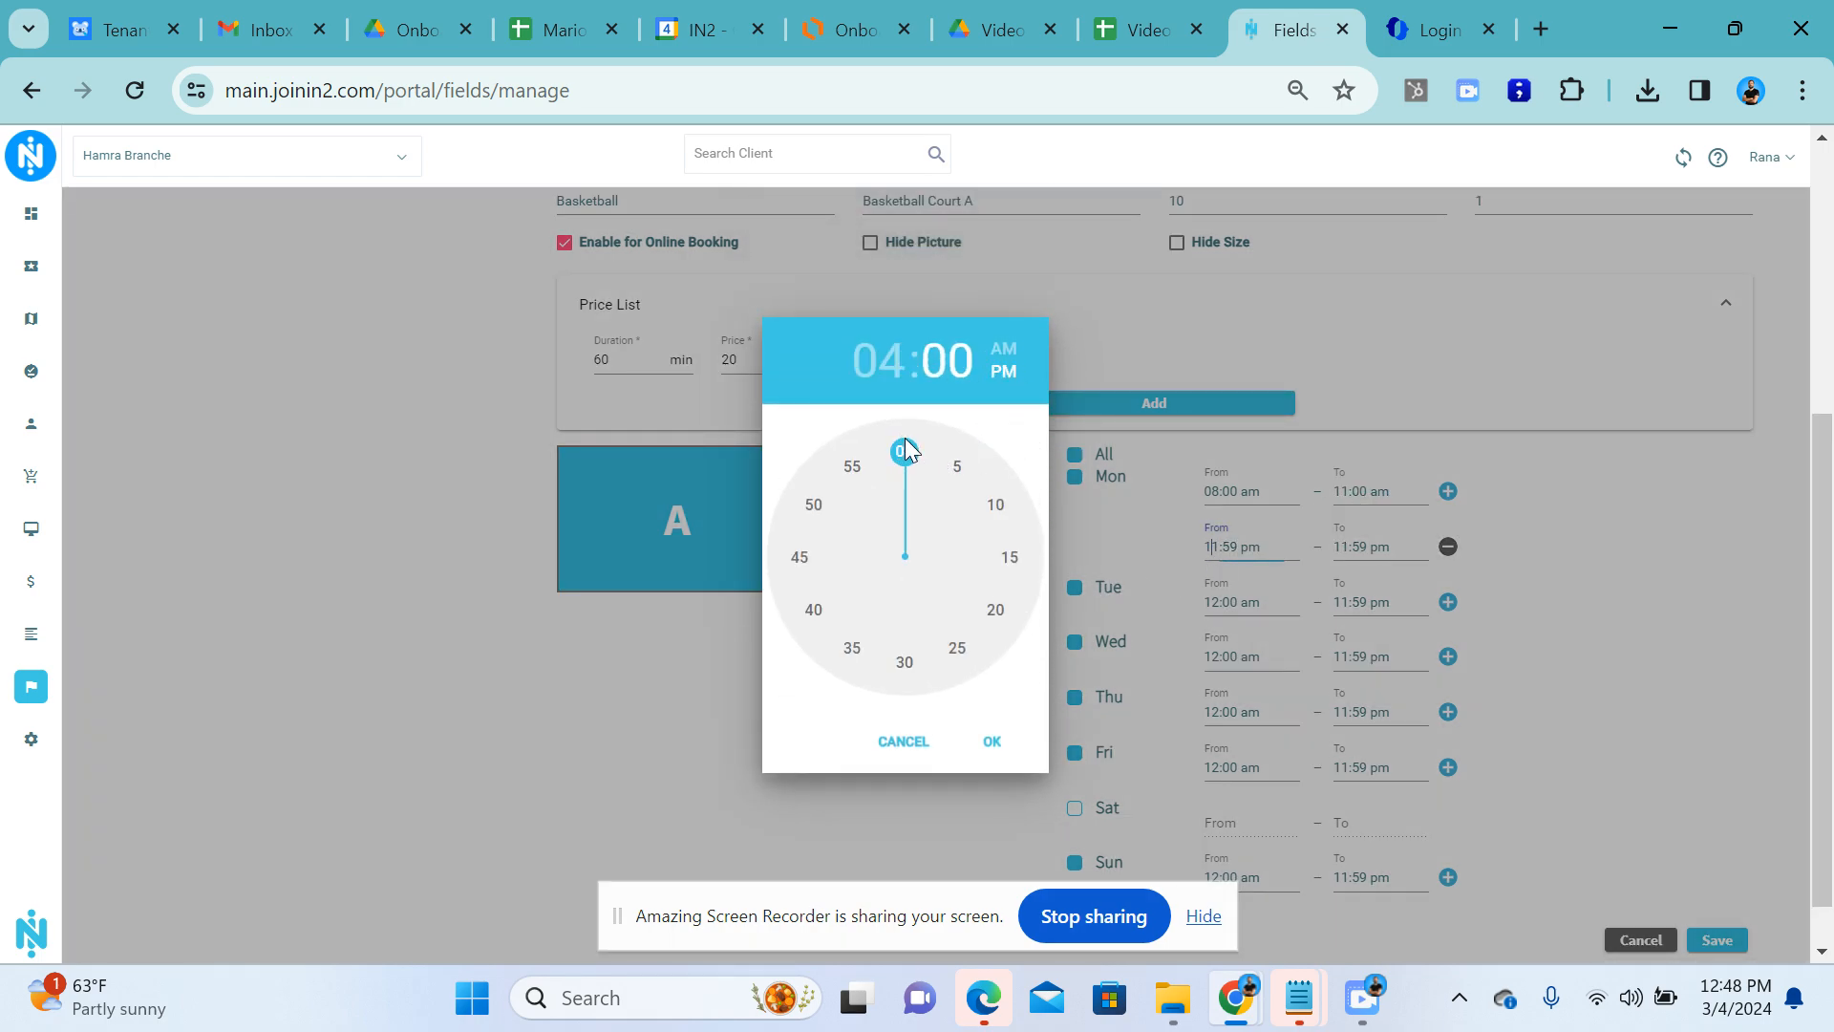
left_click(989, 742)
left_click(1376, 547)
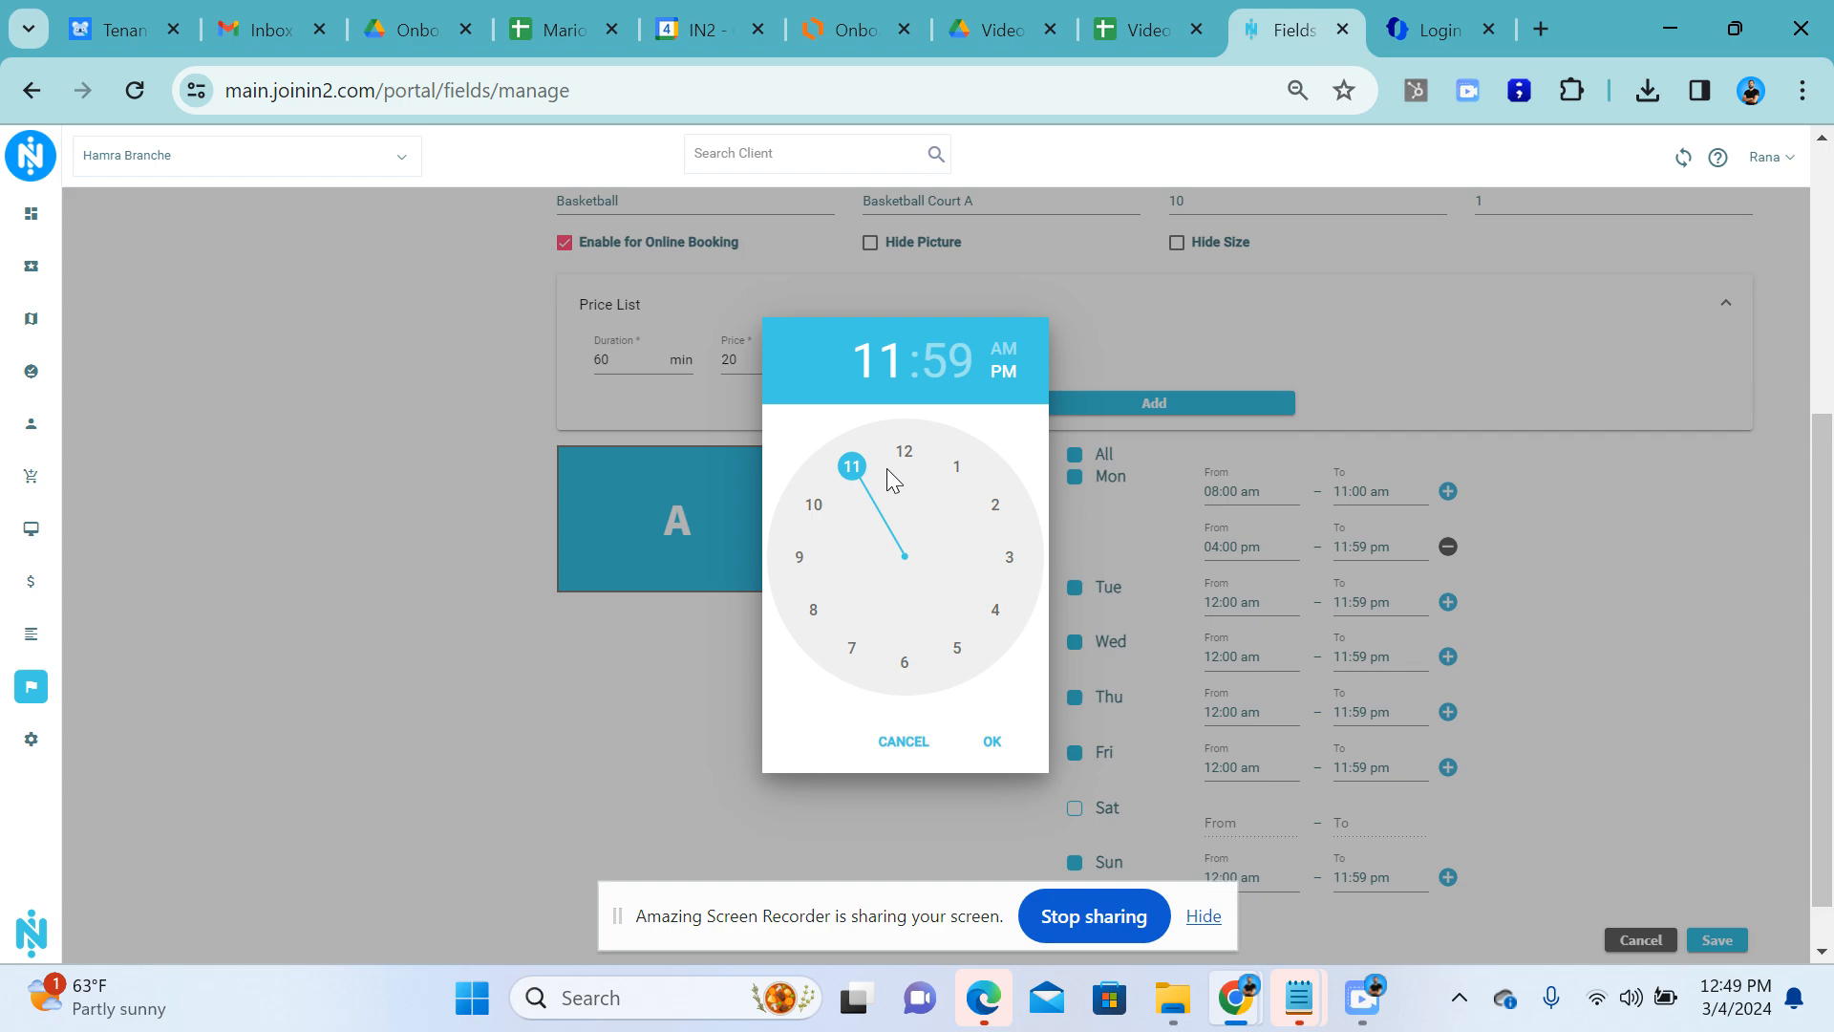
left_click(817, 506)
left_click(905, 452)
left_click(998, 743)
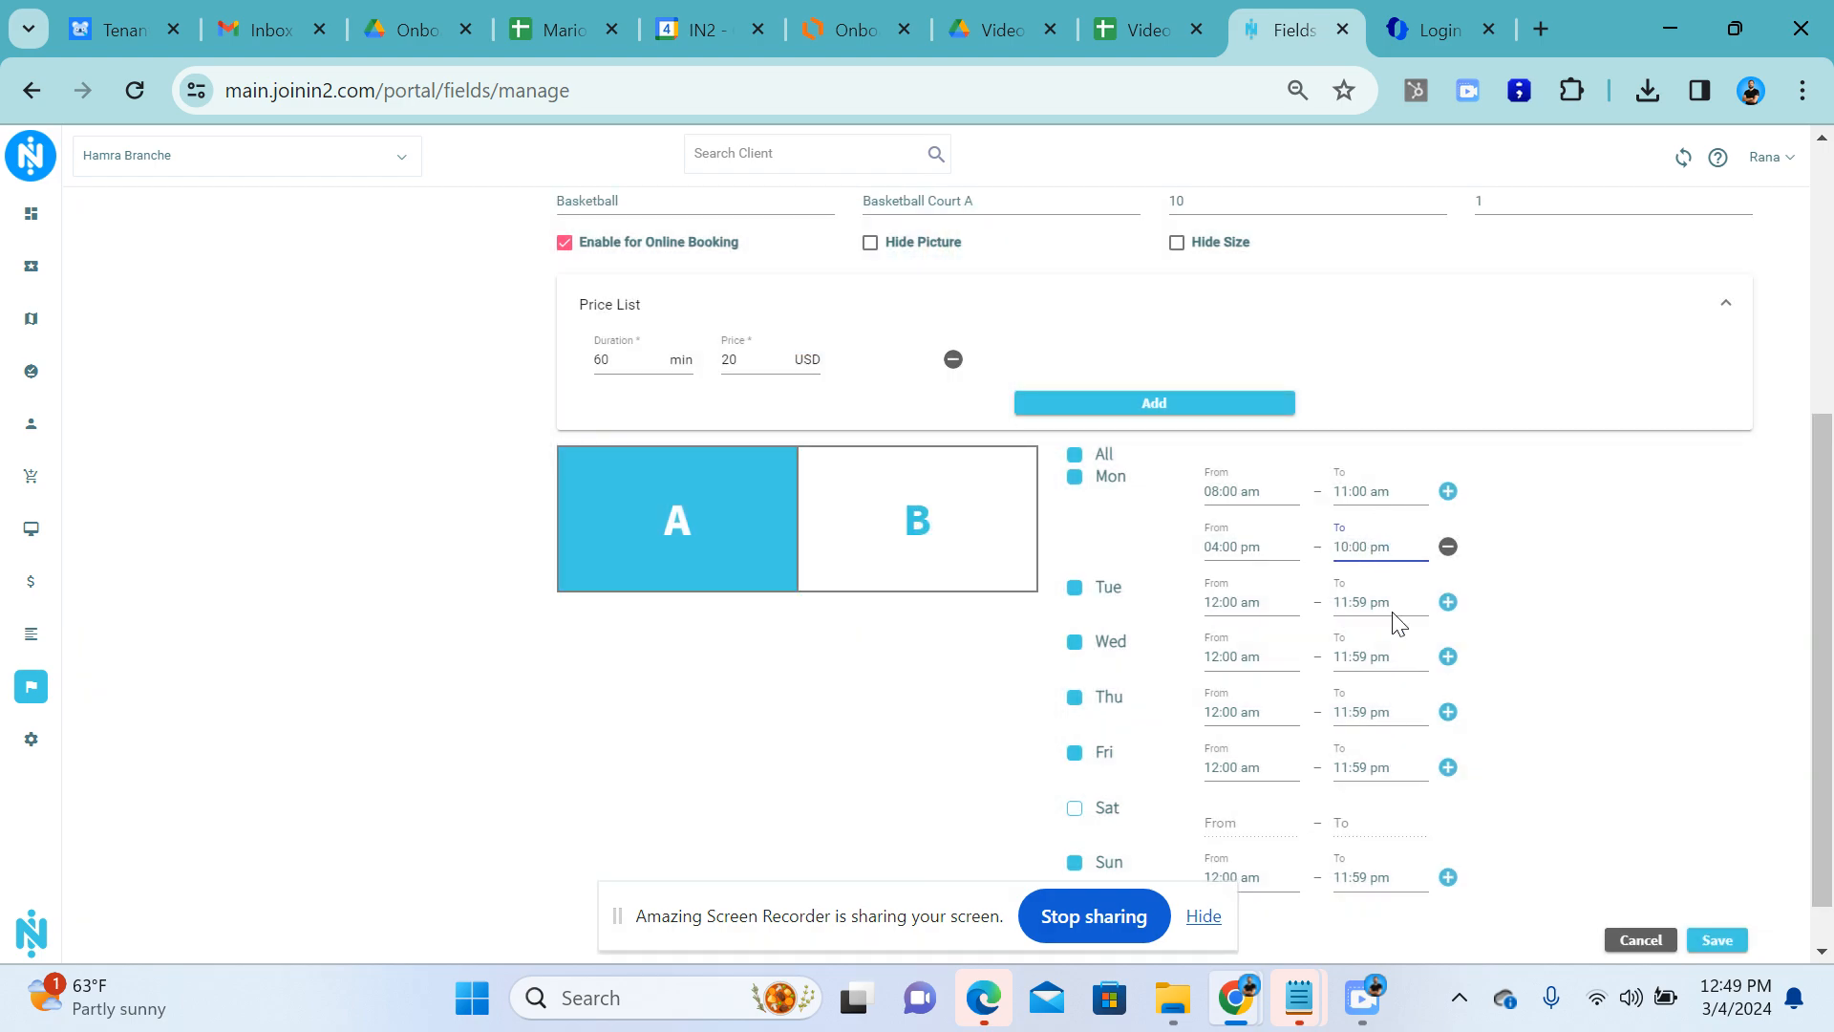
scroll(1366, 683, "down", 1)
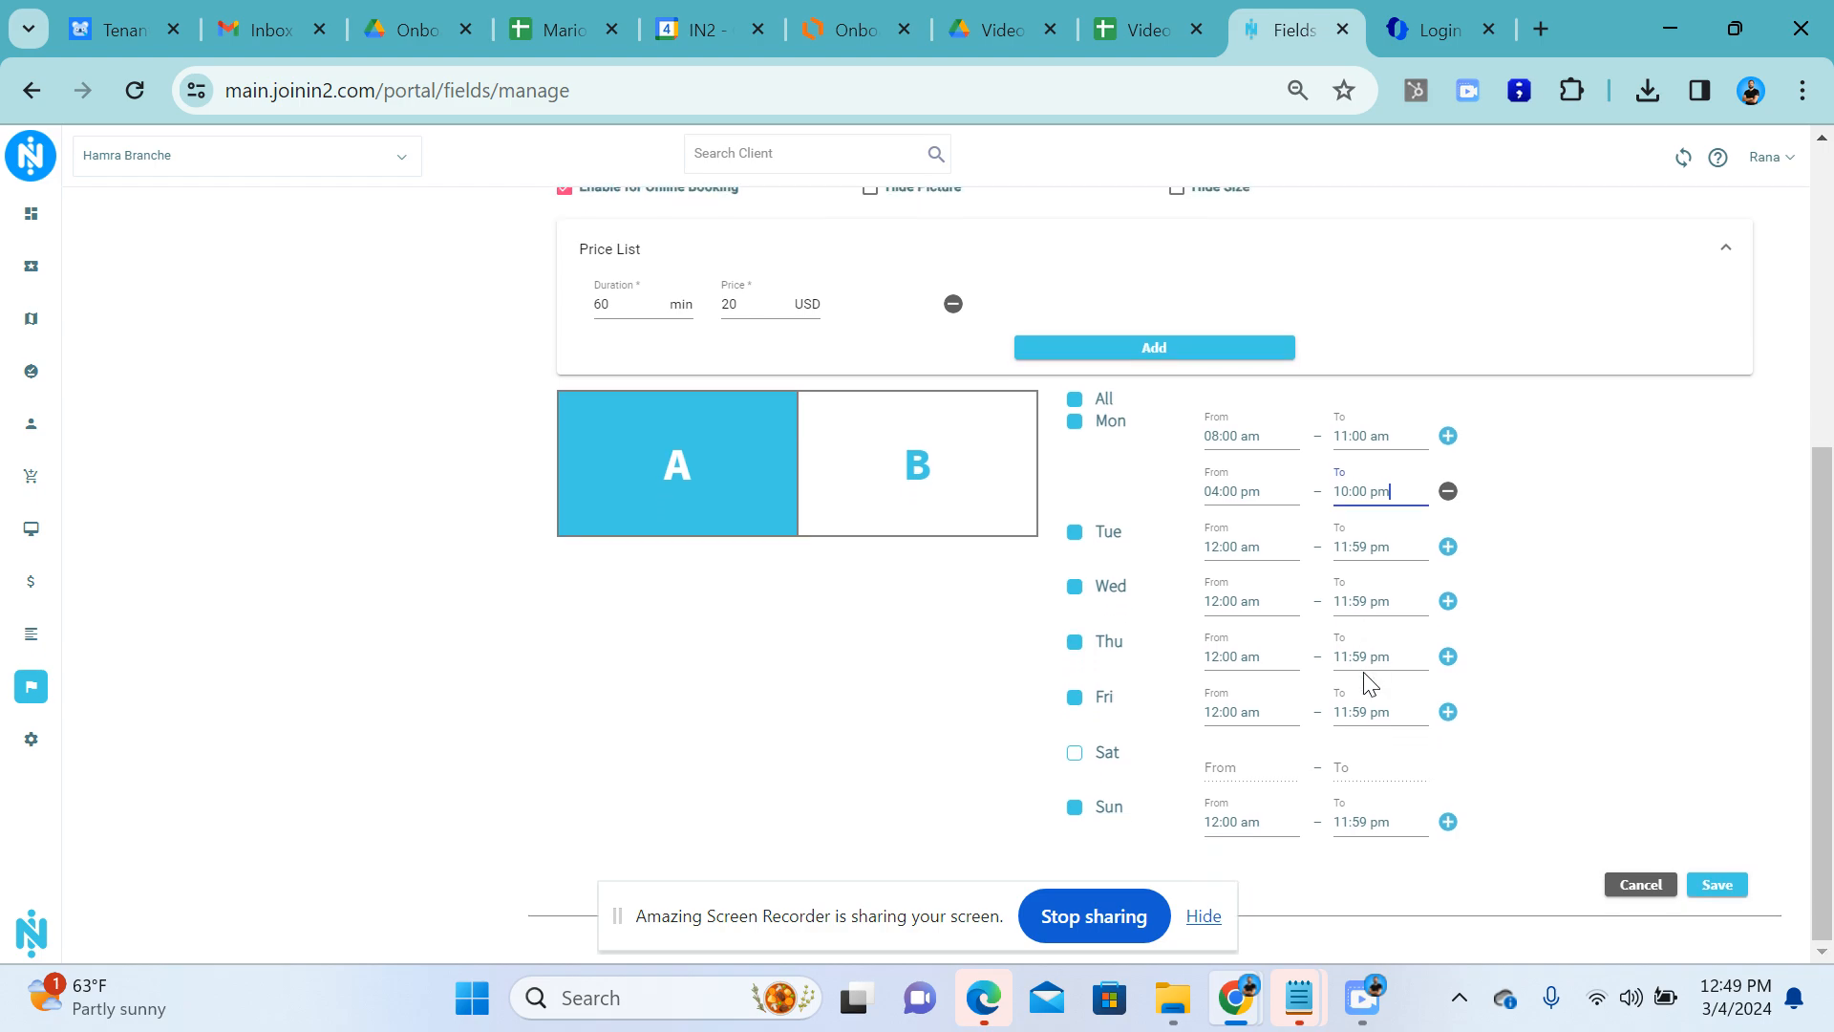
left_click(1720, 884)
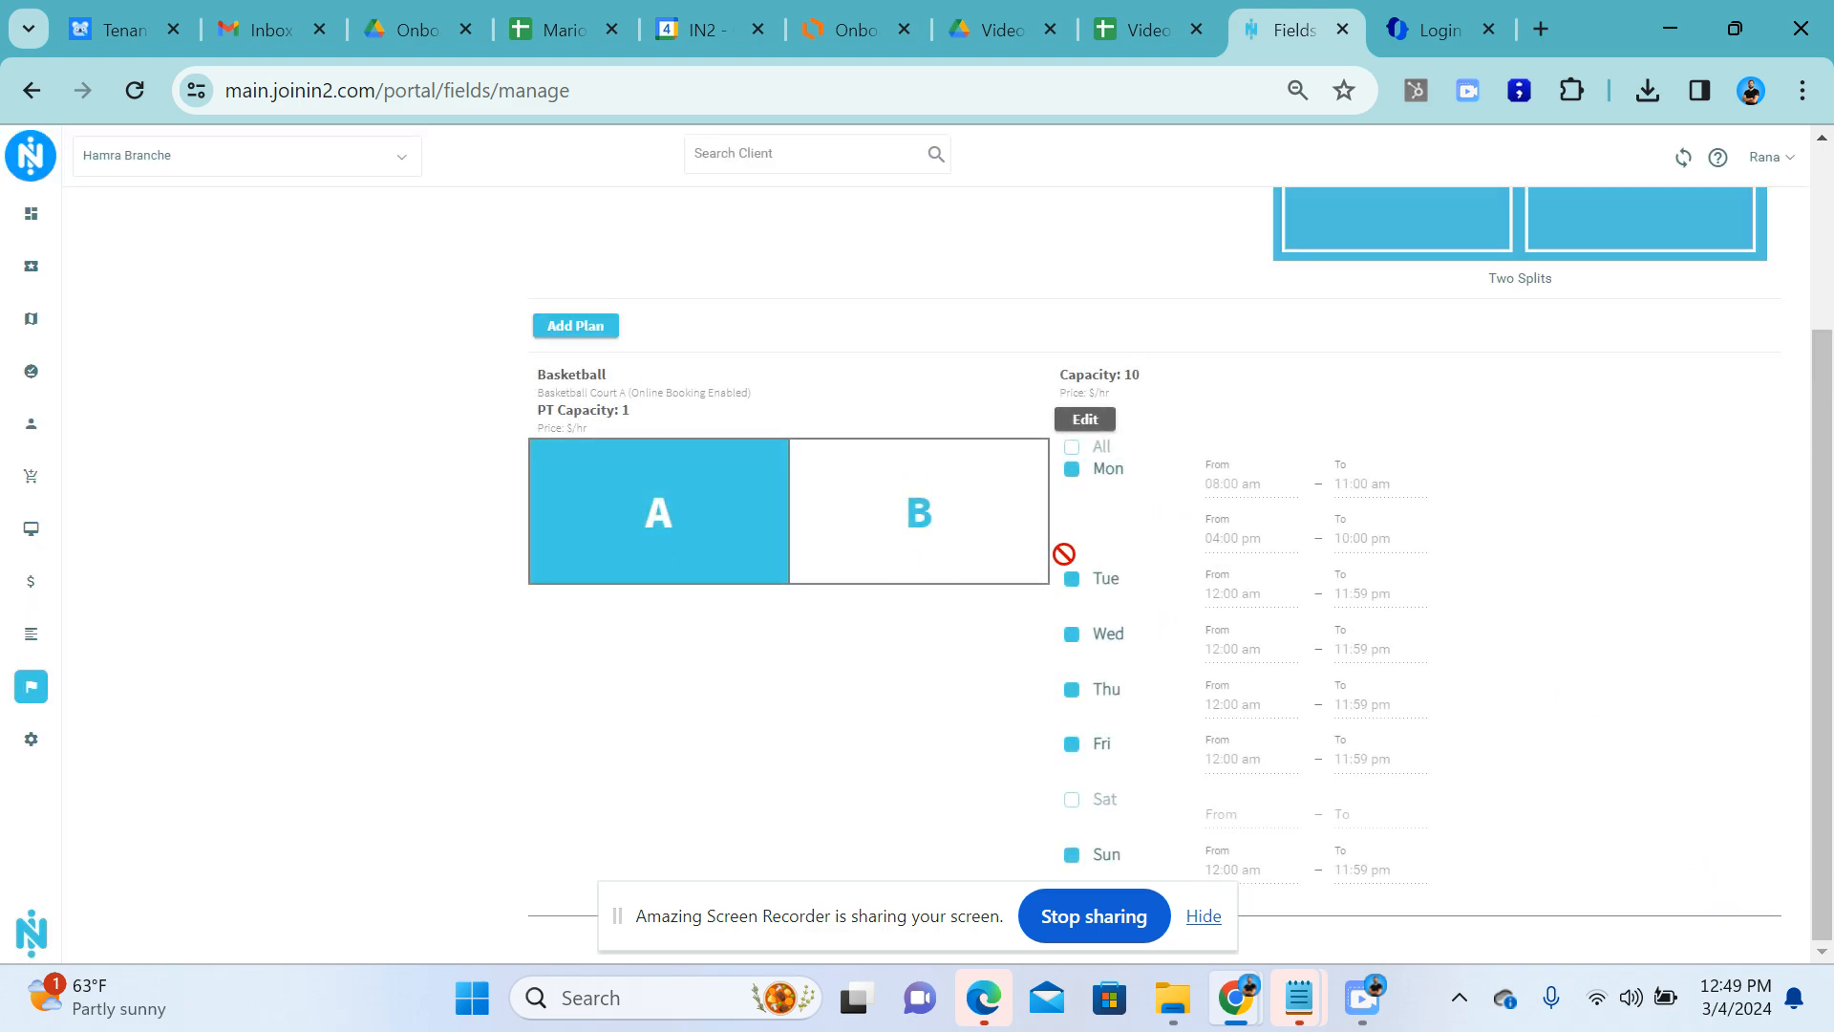
Start a new plan for the Basketball Court field, covering split B and available on all days of the week.
left_click(577, 328)
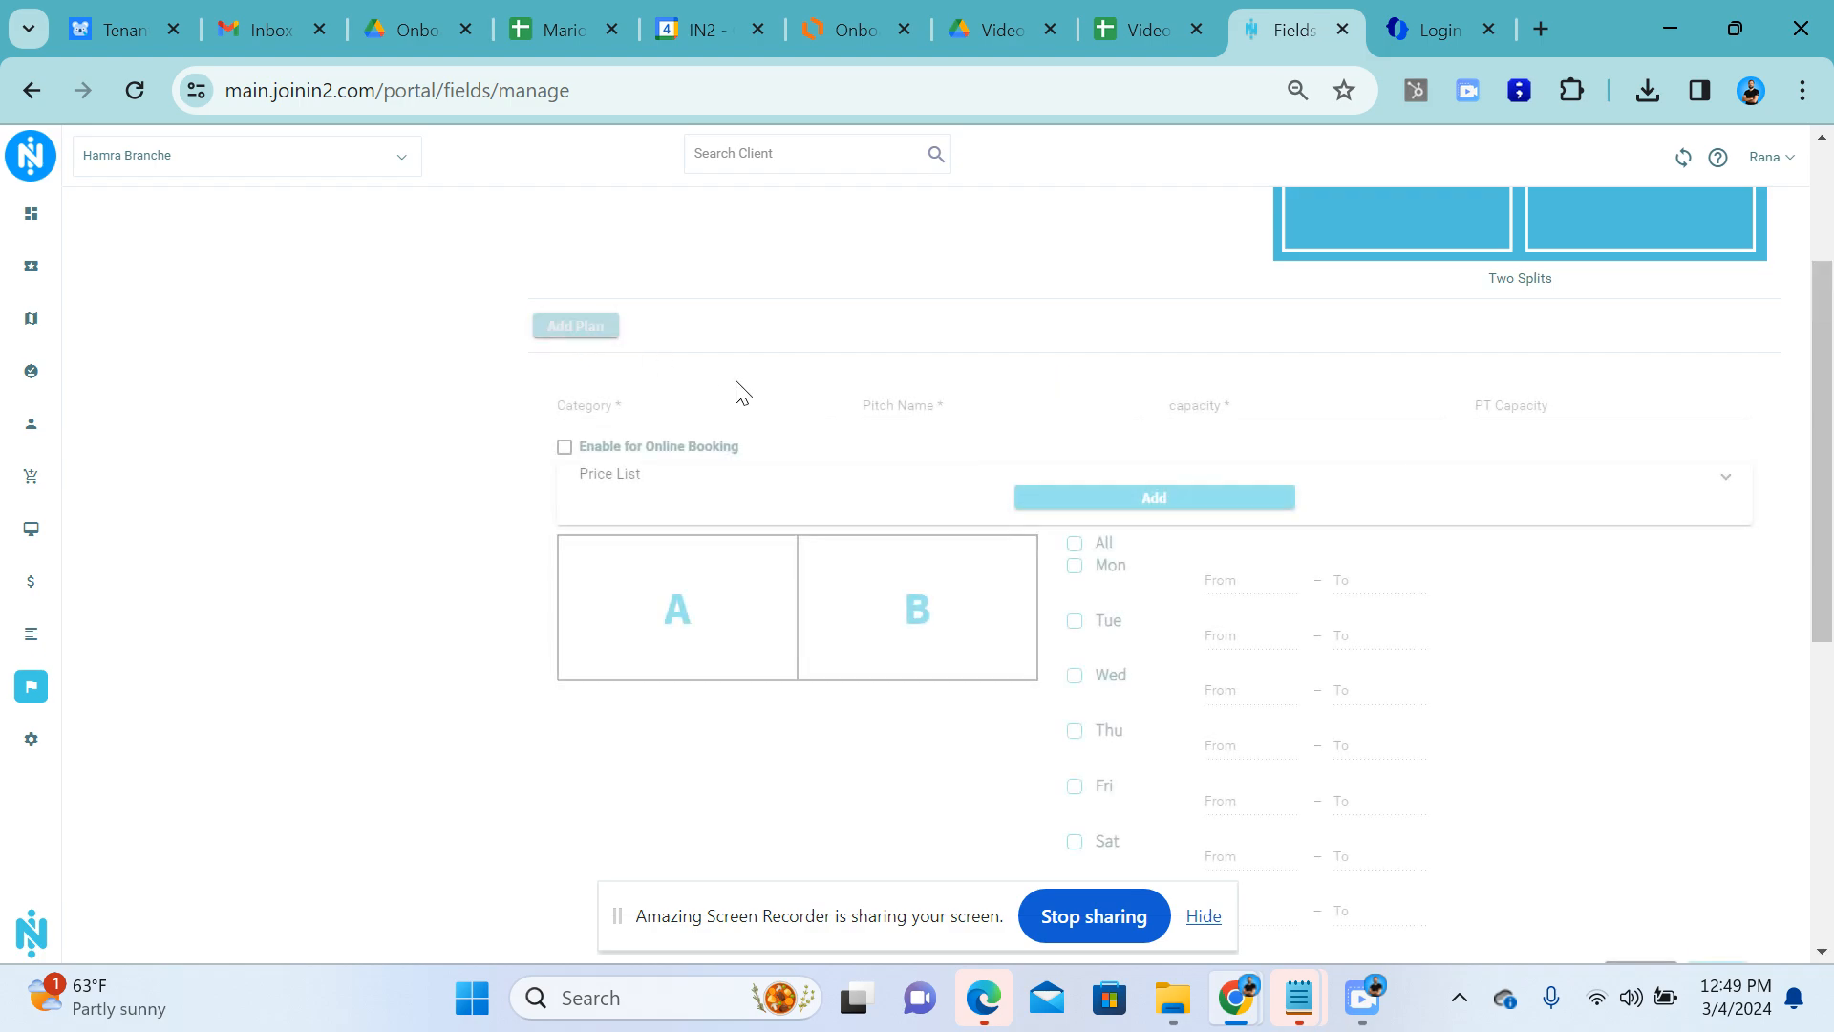
scroll(946, 426, "down", 2)
left_click(914, 462)
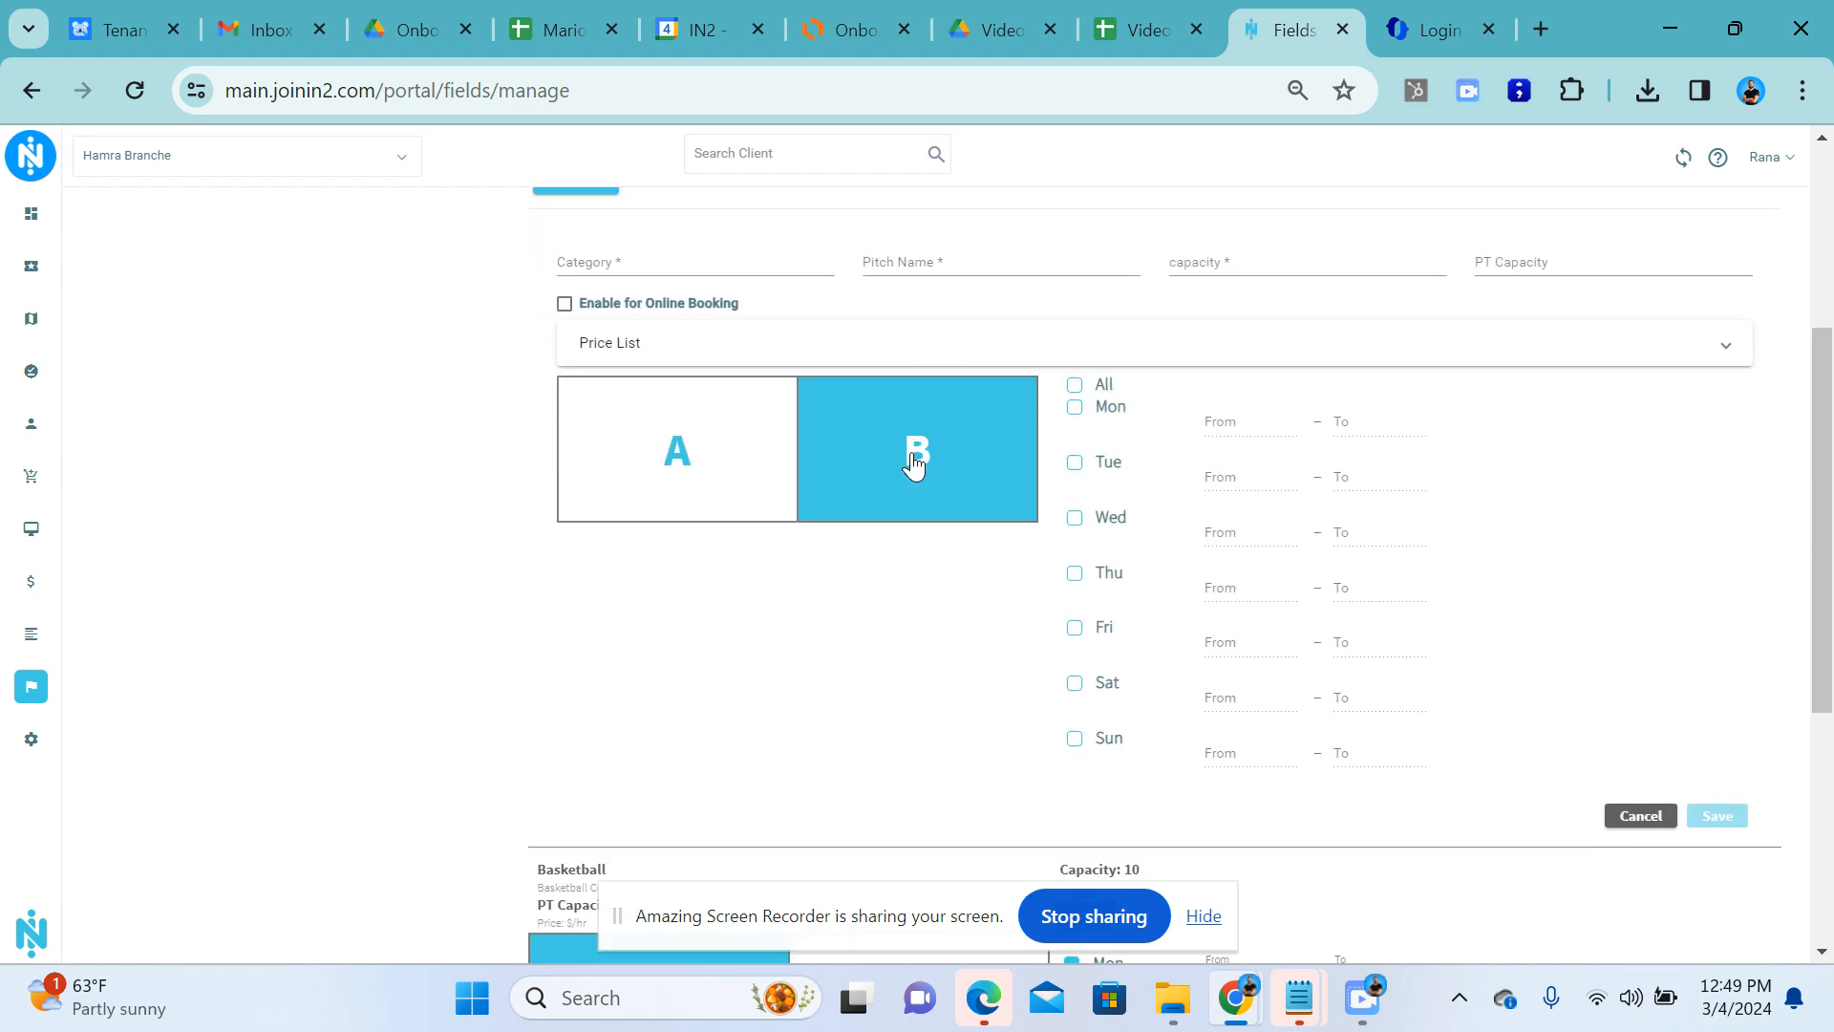
left_click(1075, 386)
Fill in the plan with category Basketball, pitch name Basketball Court B, capacity 10 and PT capacity 1.
left_click(710, 263)
type("bas")
left_click(790, 298)
left_click(967, 258)
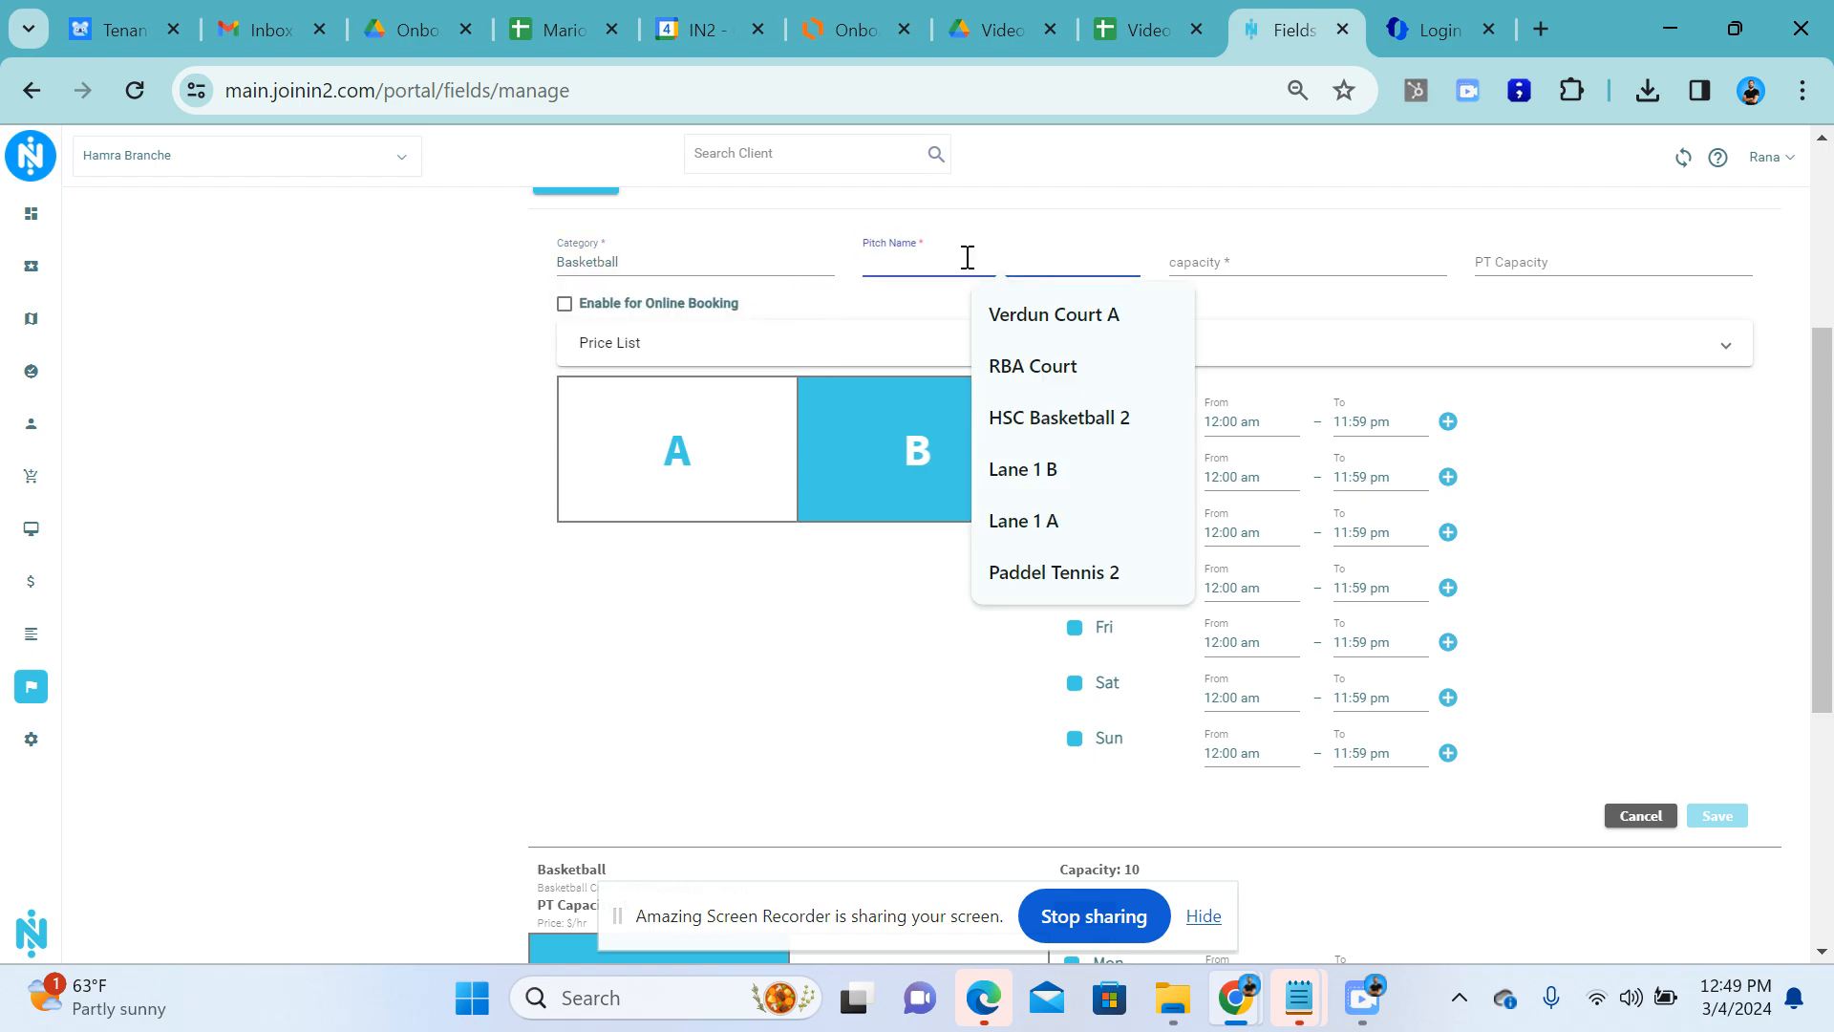
type("Basketball Court 1")
key("Tab")
type("10")
key("Tab")
type("1")
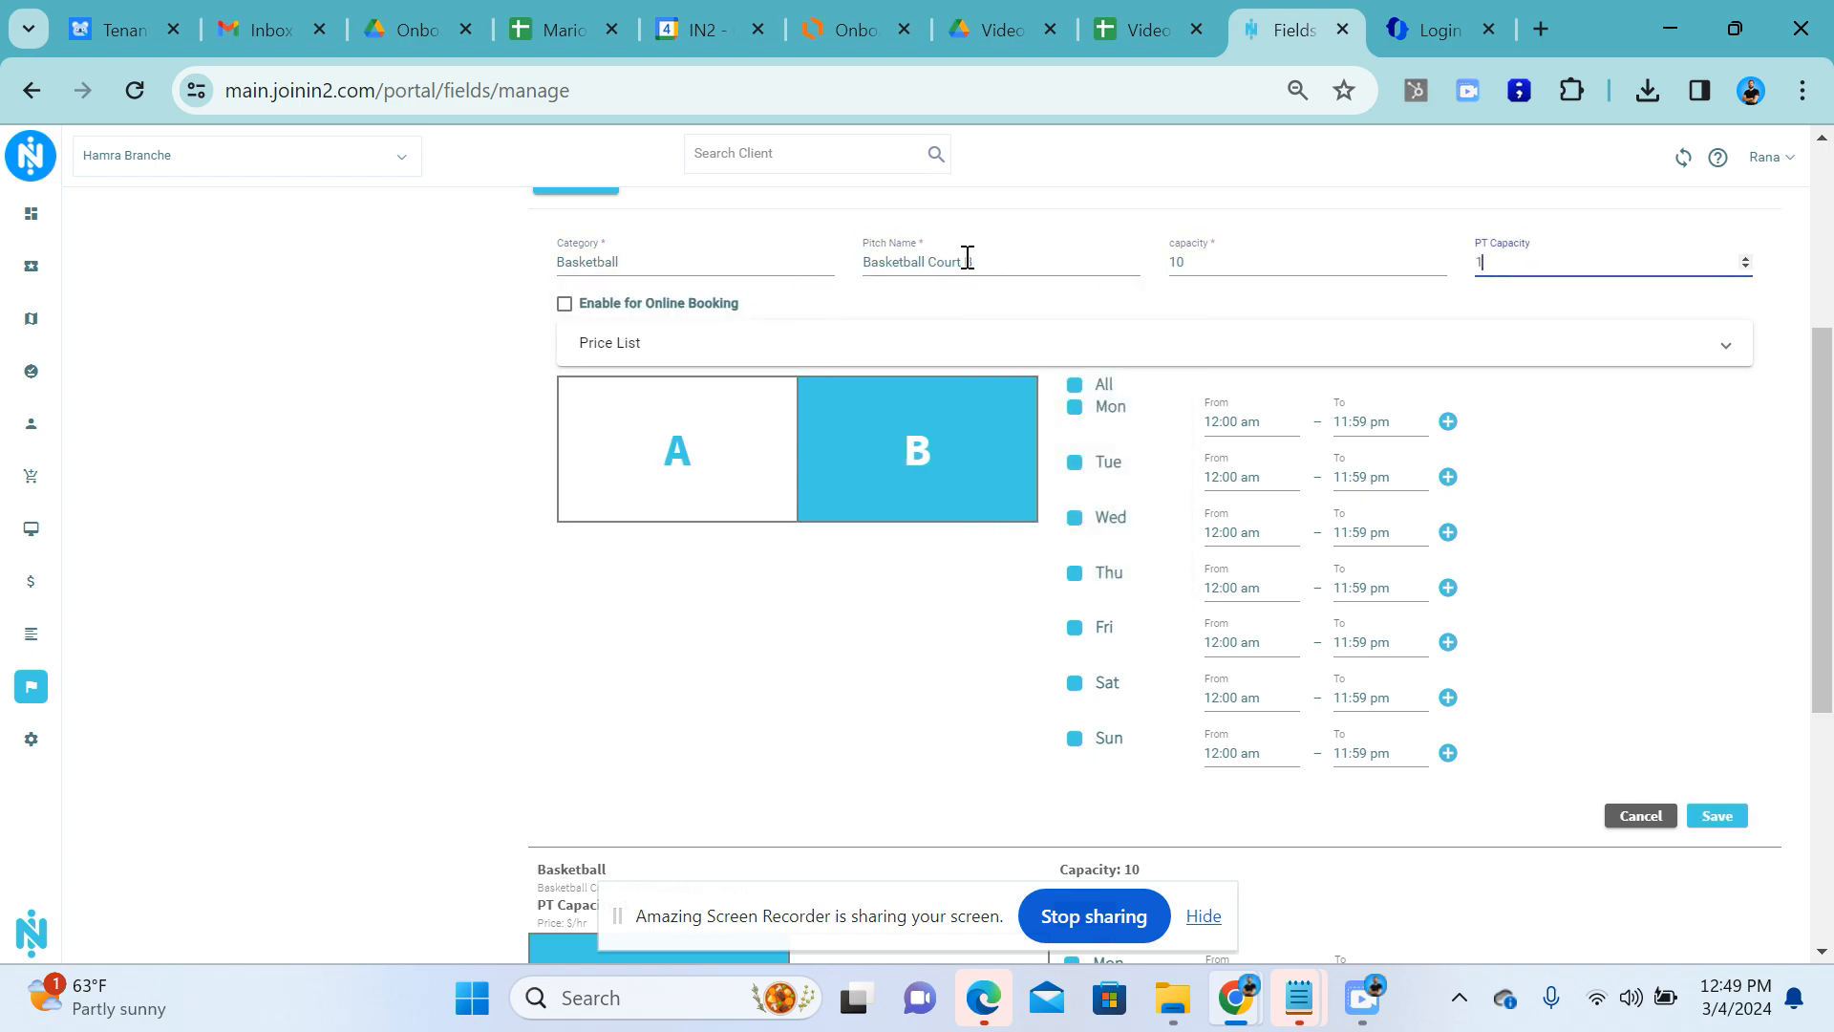
Enable online booking for the Court B plan, add a price of 20 USD for 60 min, and save it.
left_click(736, 304)
left_click(745, 363)
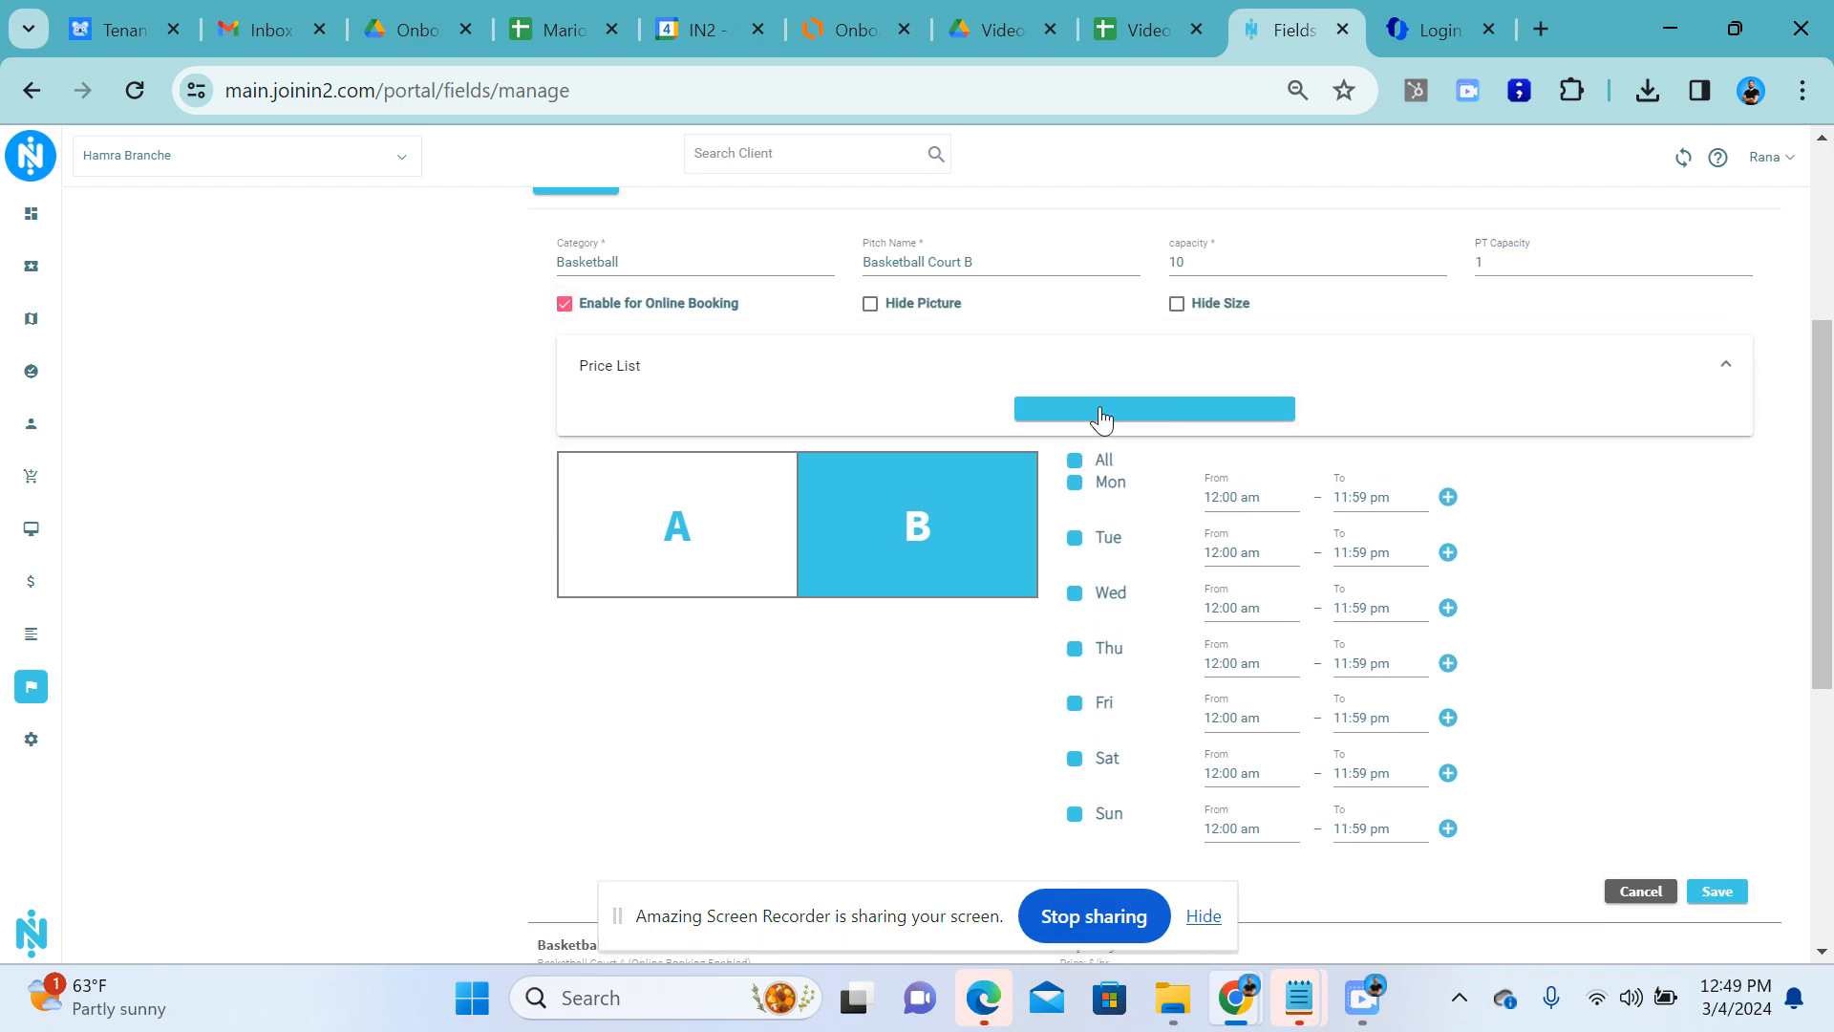
left_click(647, 419)
type("60")
key("Tab")
type("20")
scroll(1703, 713, "down", 2)
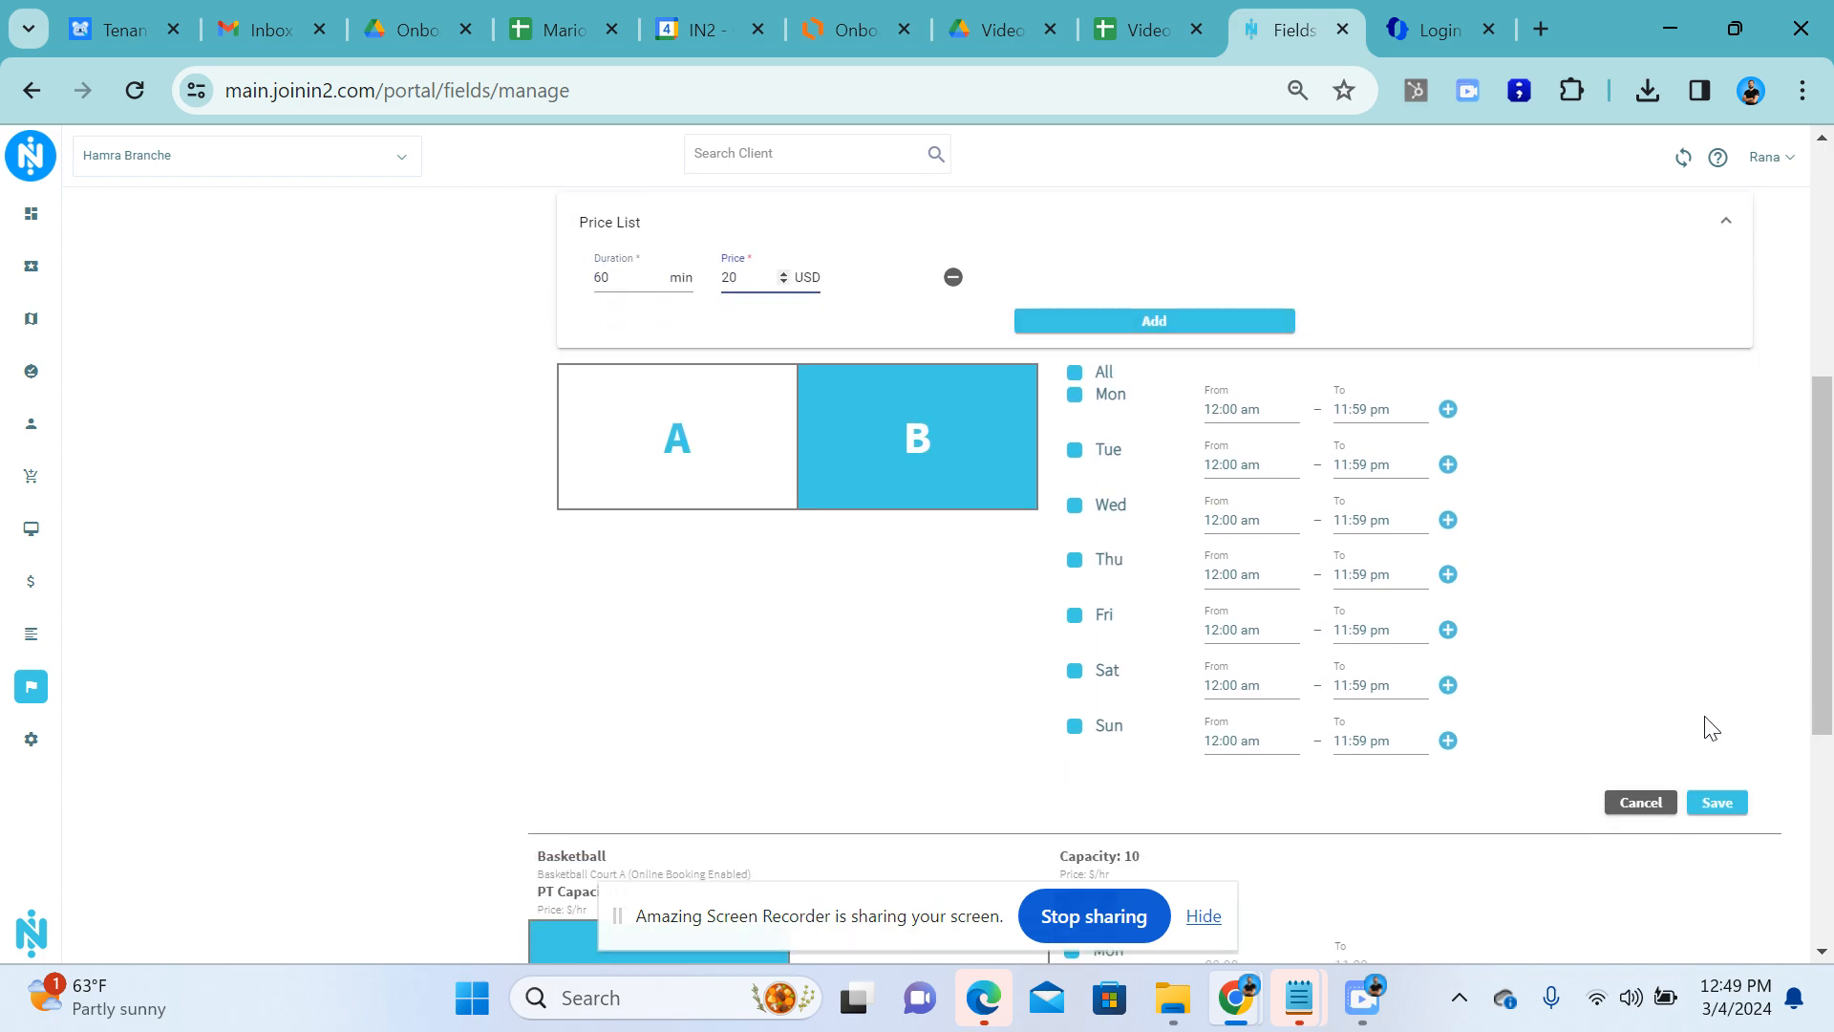
left_click(1717, 805)
scroll(1384, 525, "down", 2)
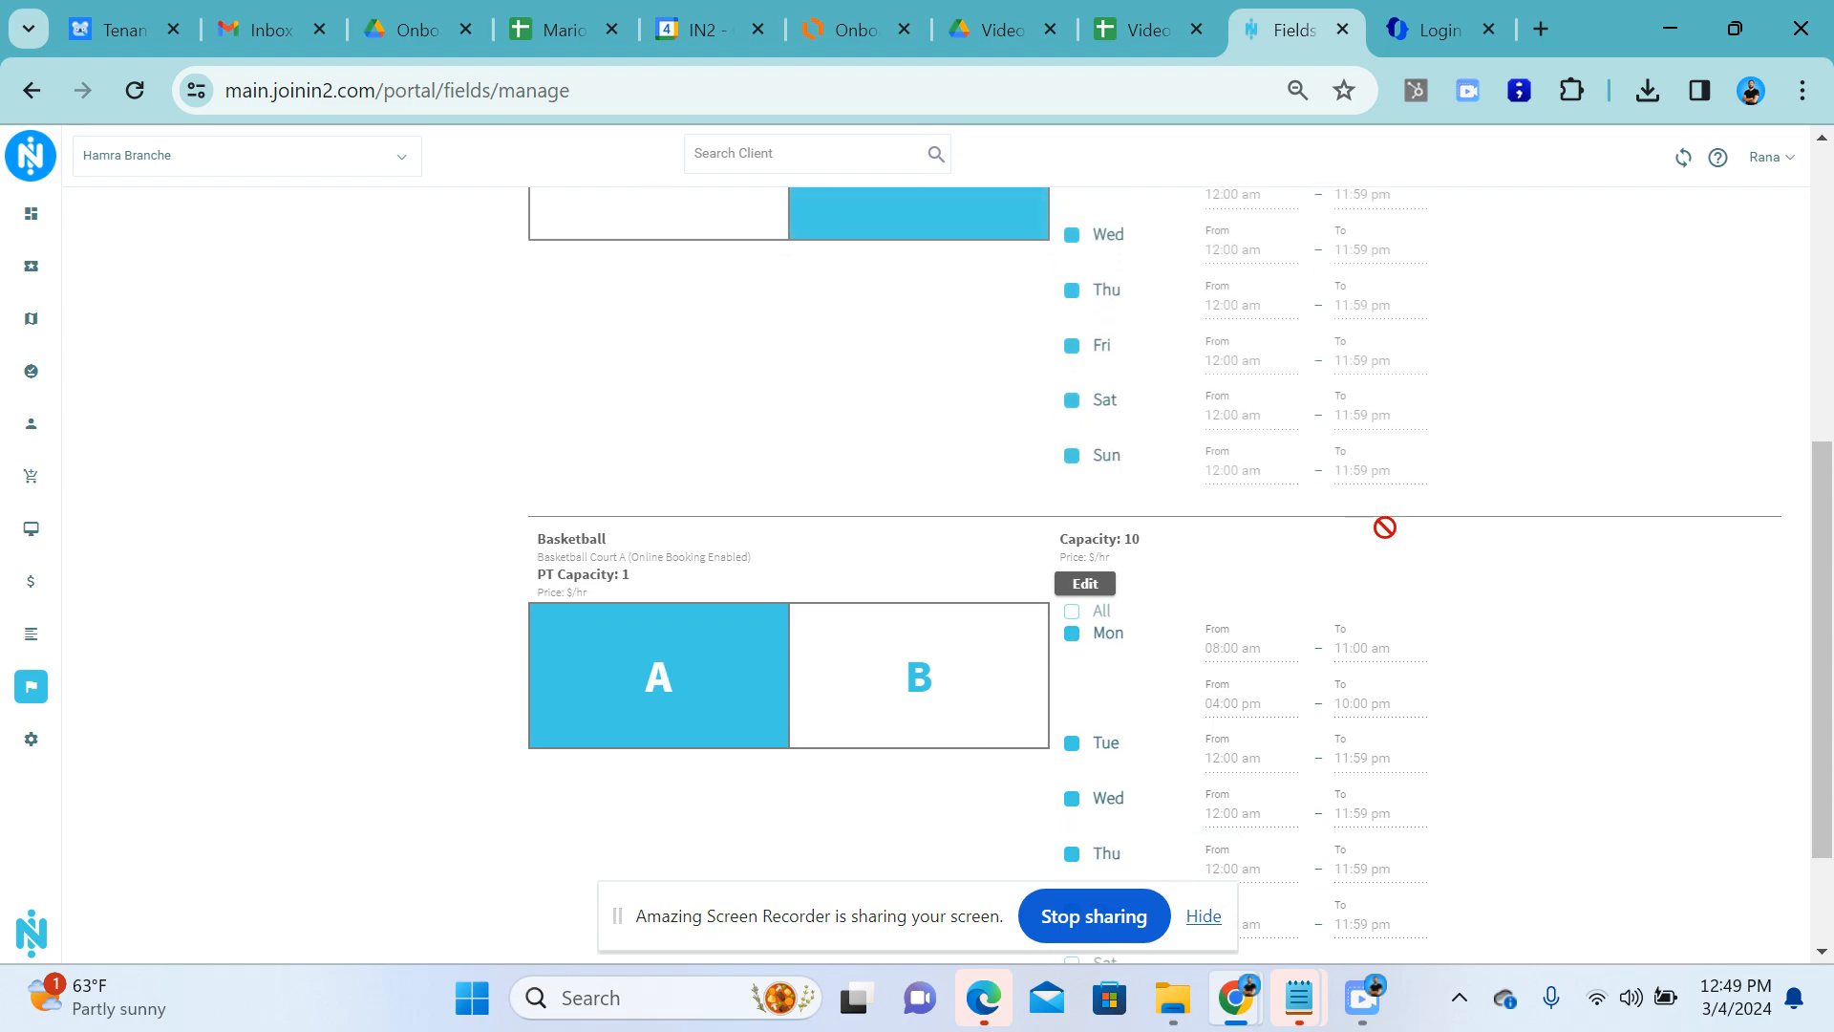
Start another plan for the Basketball Court field, covering both splits A and B.
left_click(578, 471)
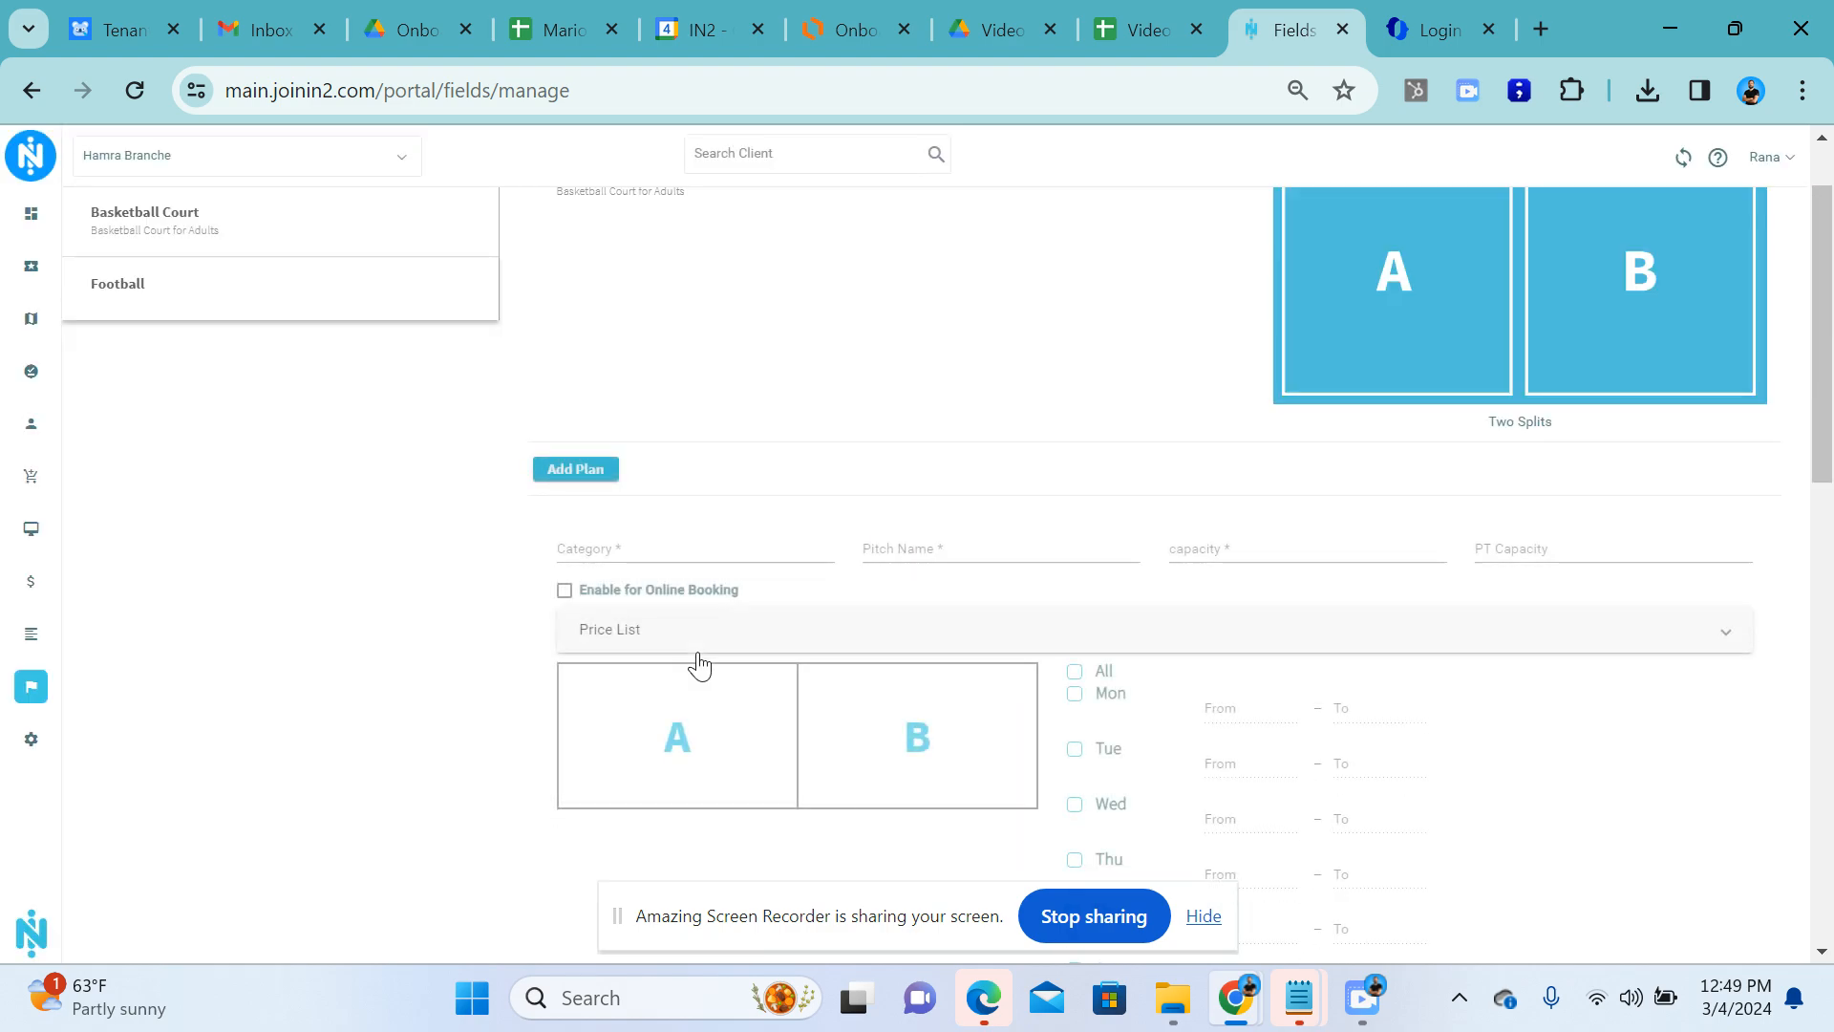
left_click(850, 762)
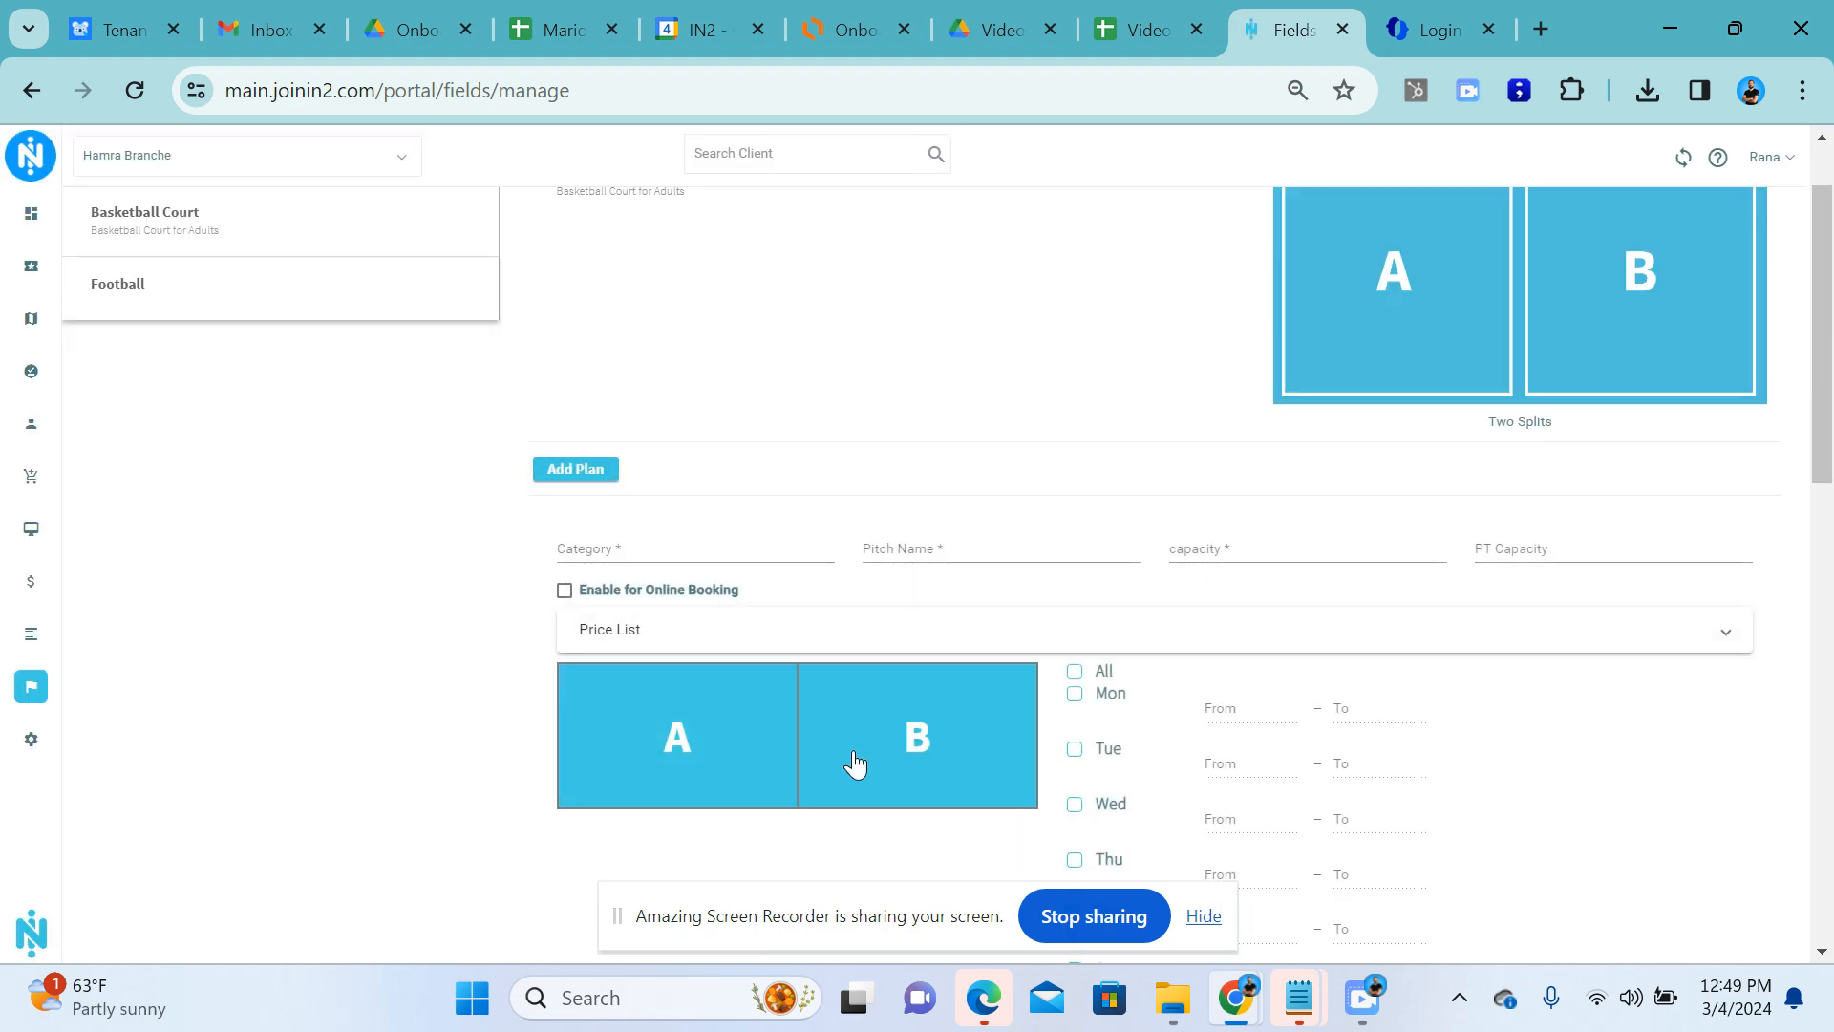
scroll(917, 640, "down", 5)
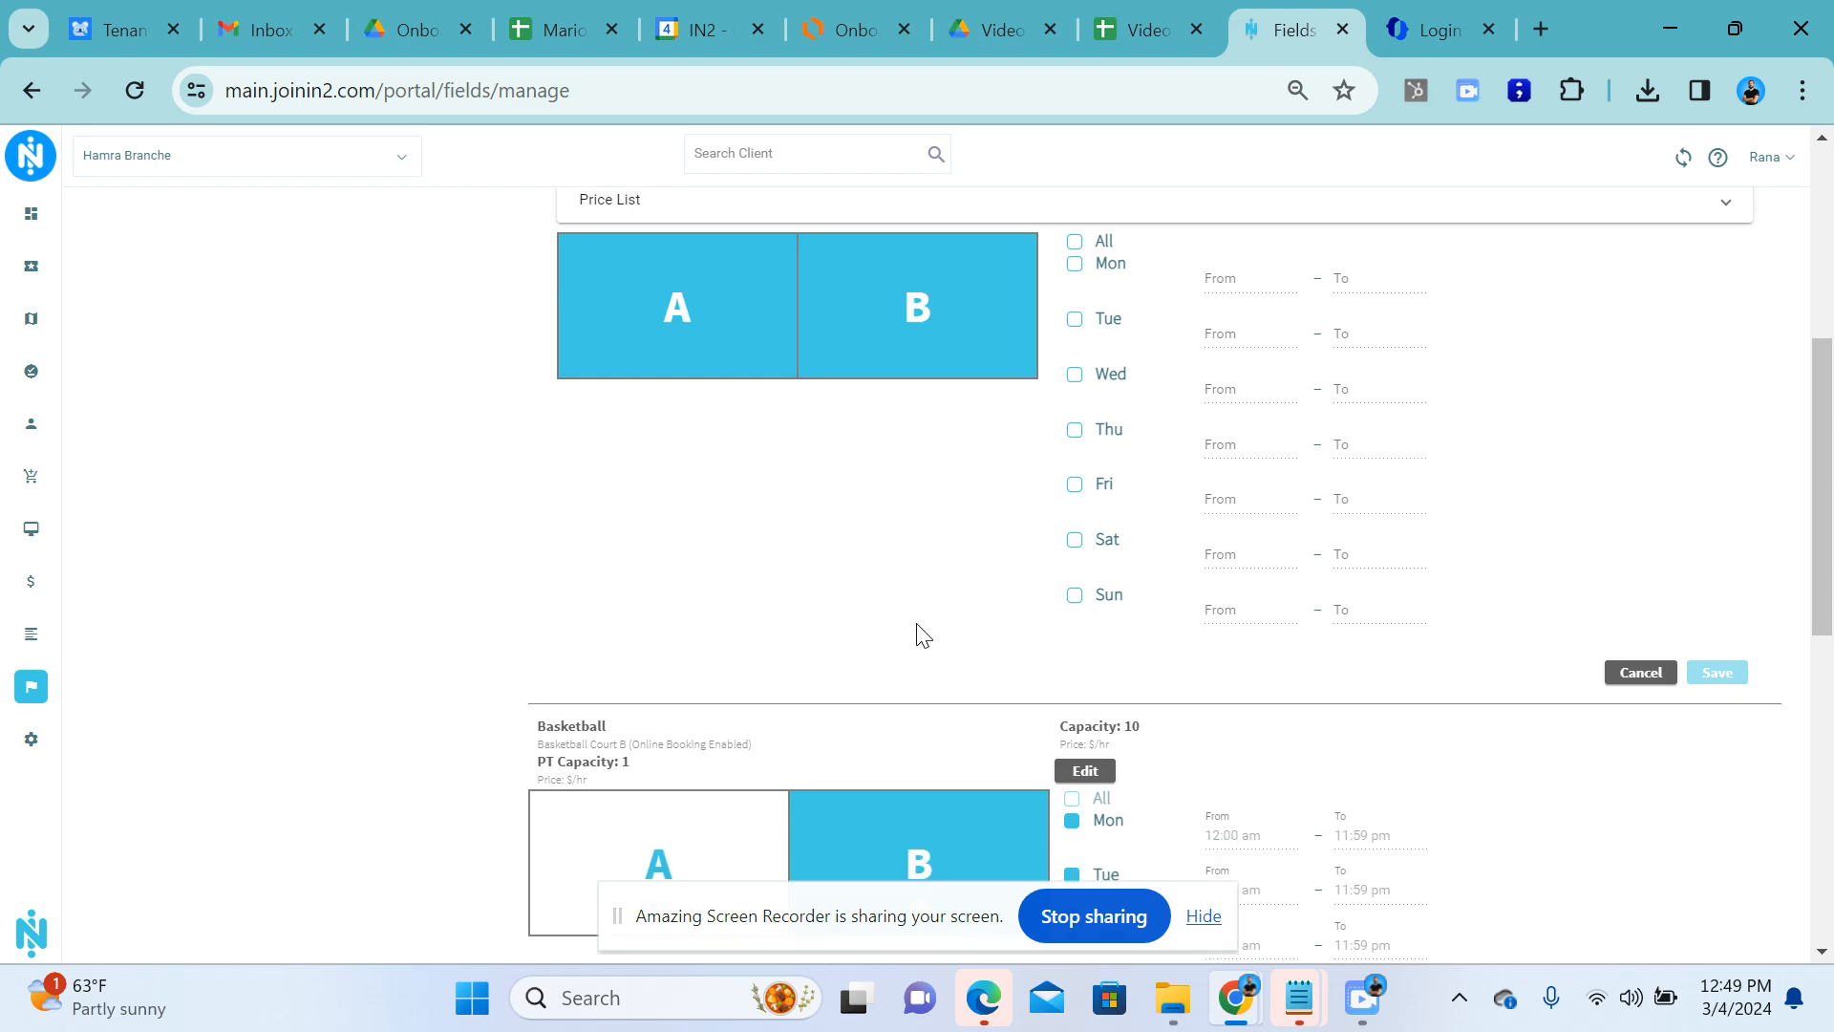
scroll(905, 619, "up", 2)
Fill in the plan with category Basketball, pitch name Basketball Full Court, capacity 10 and PT capacity 1.
left_click(674, 260)
type("Bas")
left_click(696, 304)
left_click(966, 258)
type("Bas")
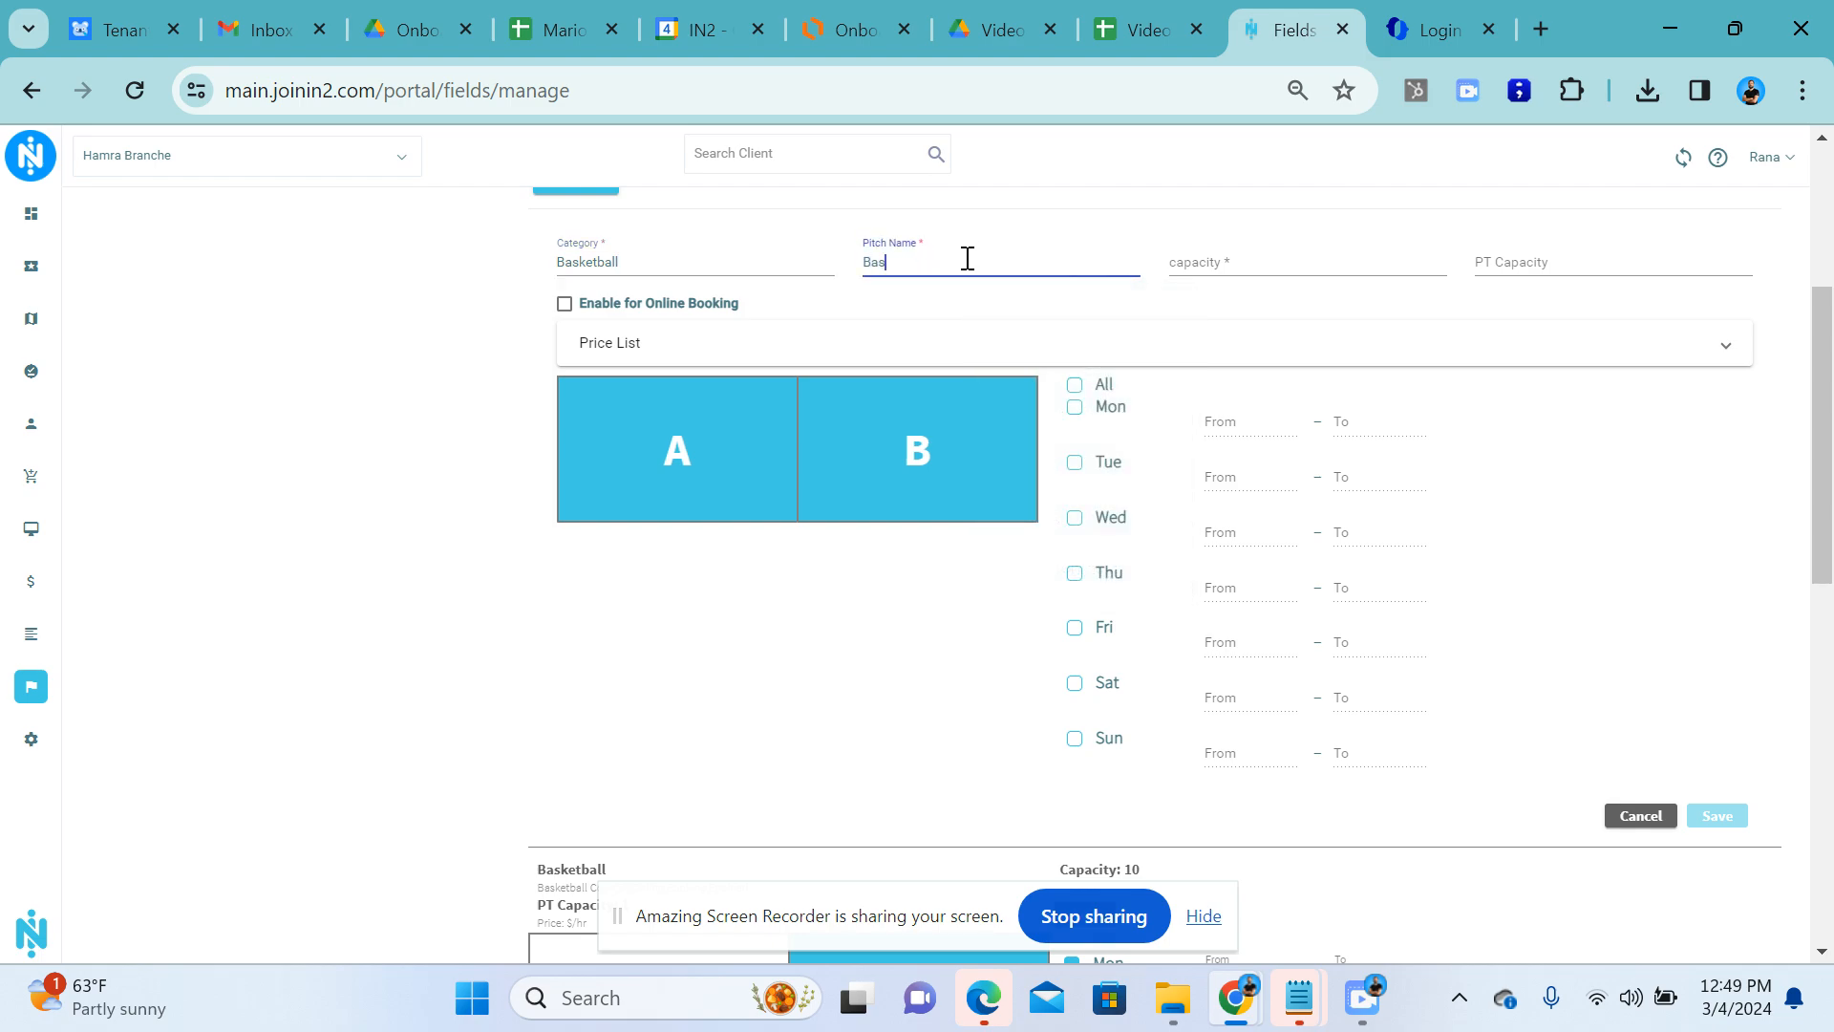
key("Tab")
type("10")
key("Tab")
type("1")
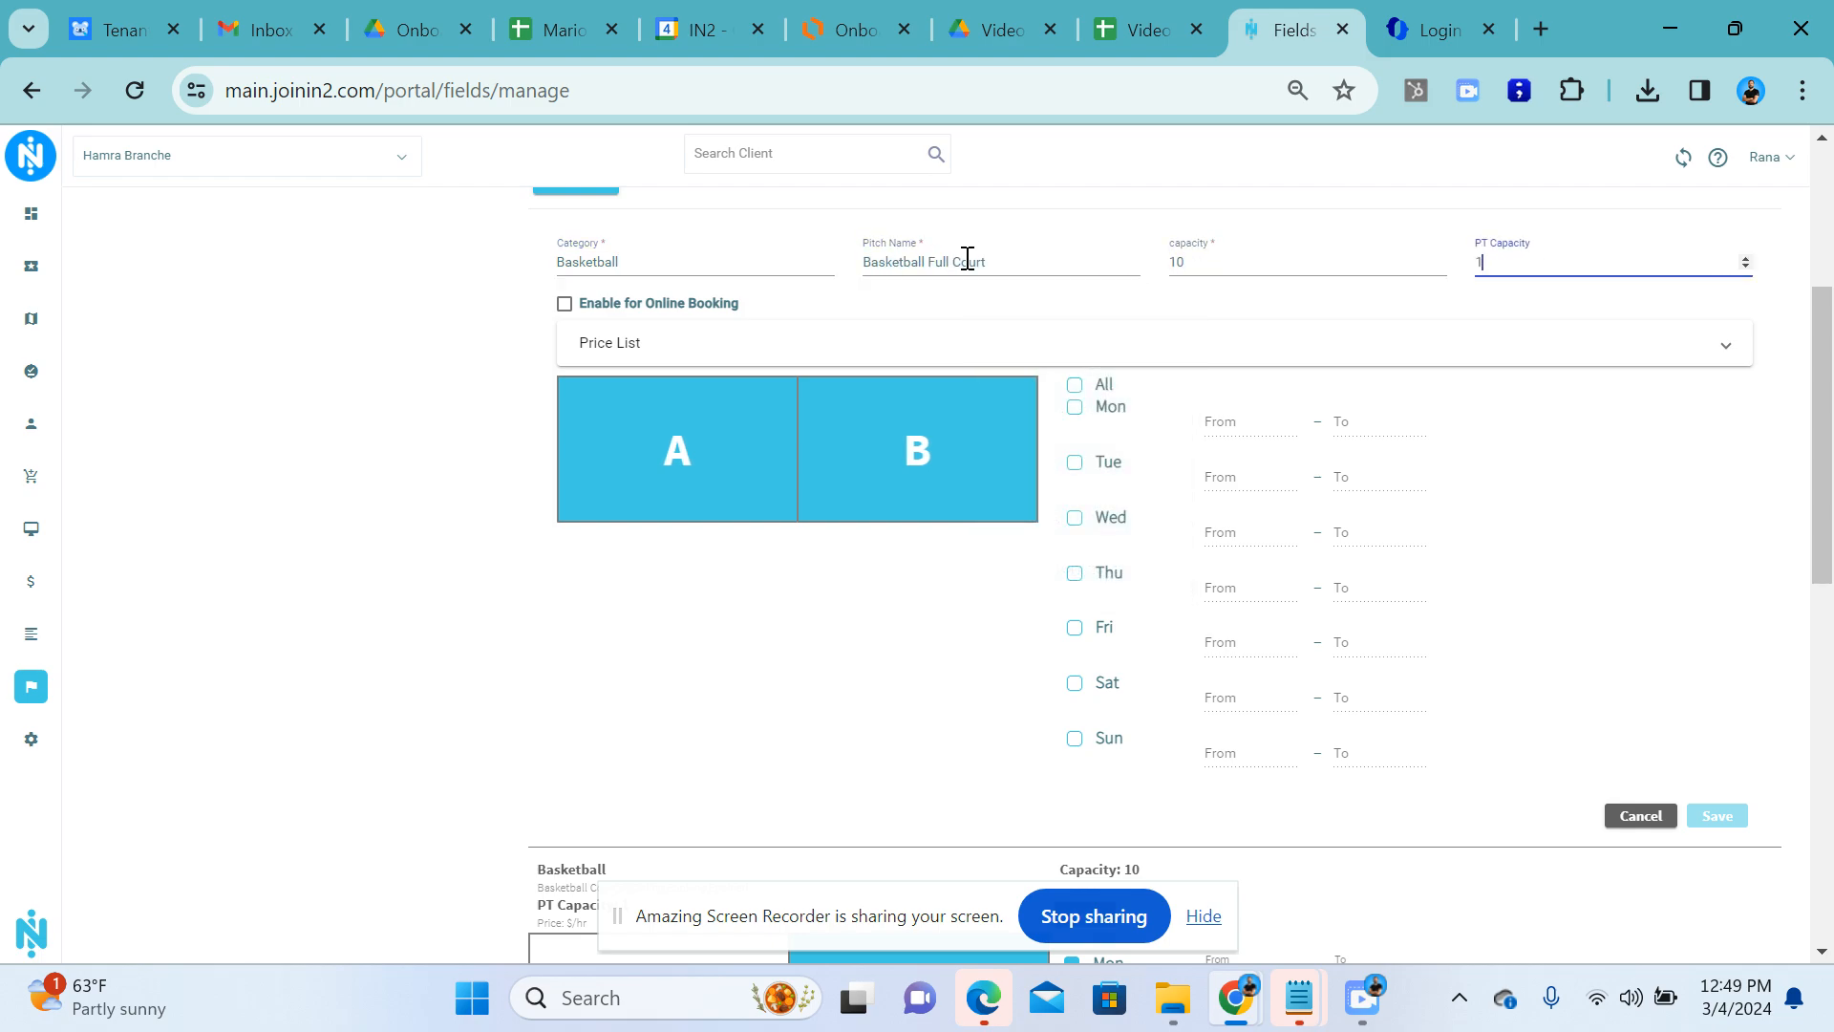
Enable online booking for the full court plan and add a price of 40 USD for 60 min.
left_click(707, 303)
left_click(778, 361)
left_click(1099, 418)
left_click(631, 417)
type("60")
key("Tab")
type("40")
Make the full court plan available on all days of the week and save it.
left_click(1074, 515)
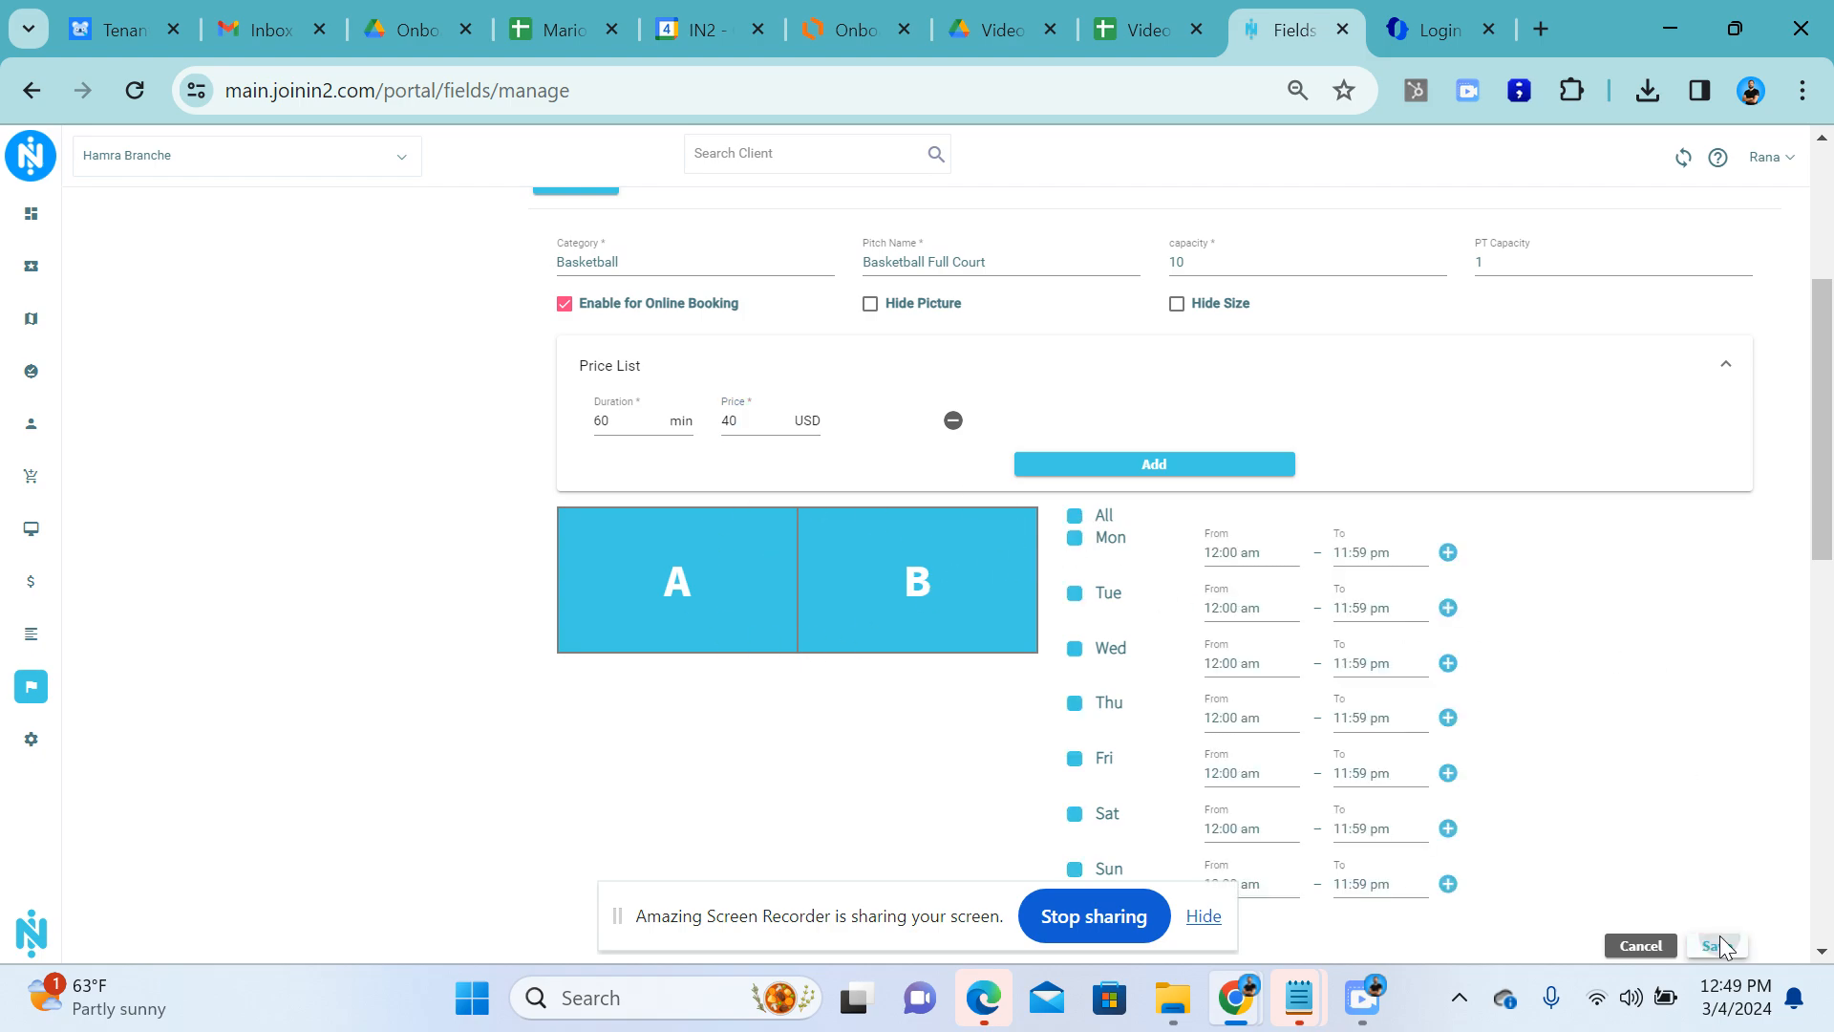
left_click(1720, 945)
scroll(1199, 478, "down", 6)
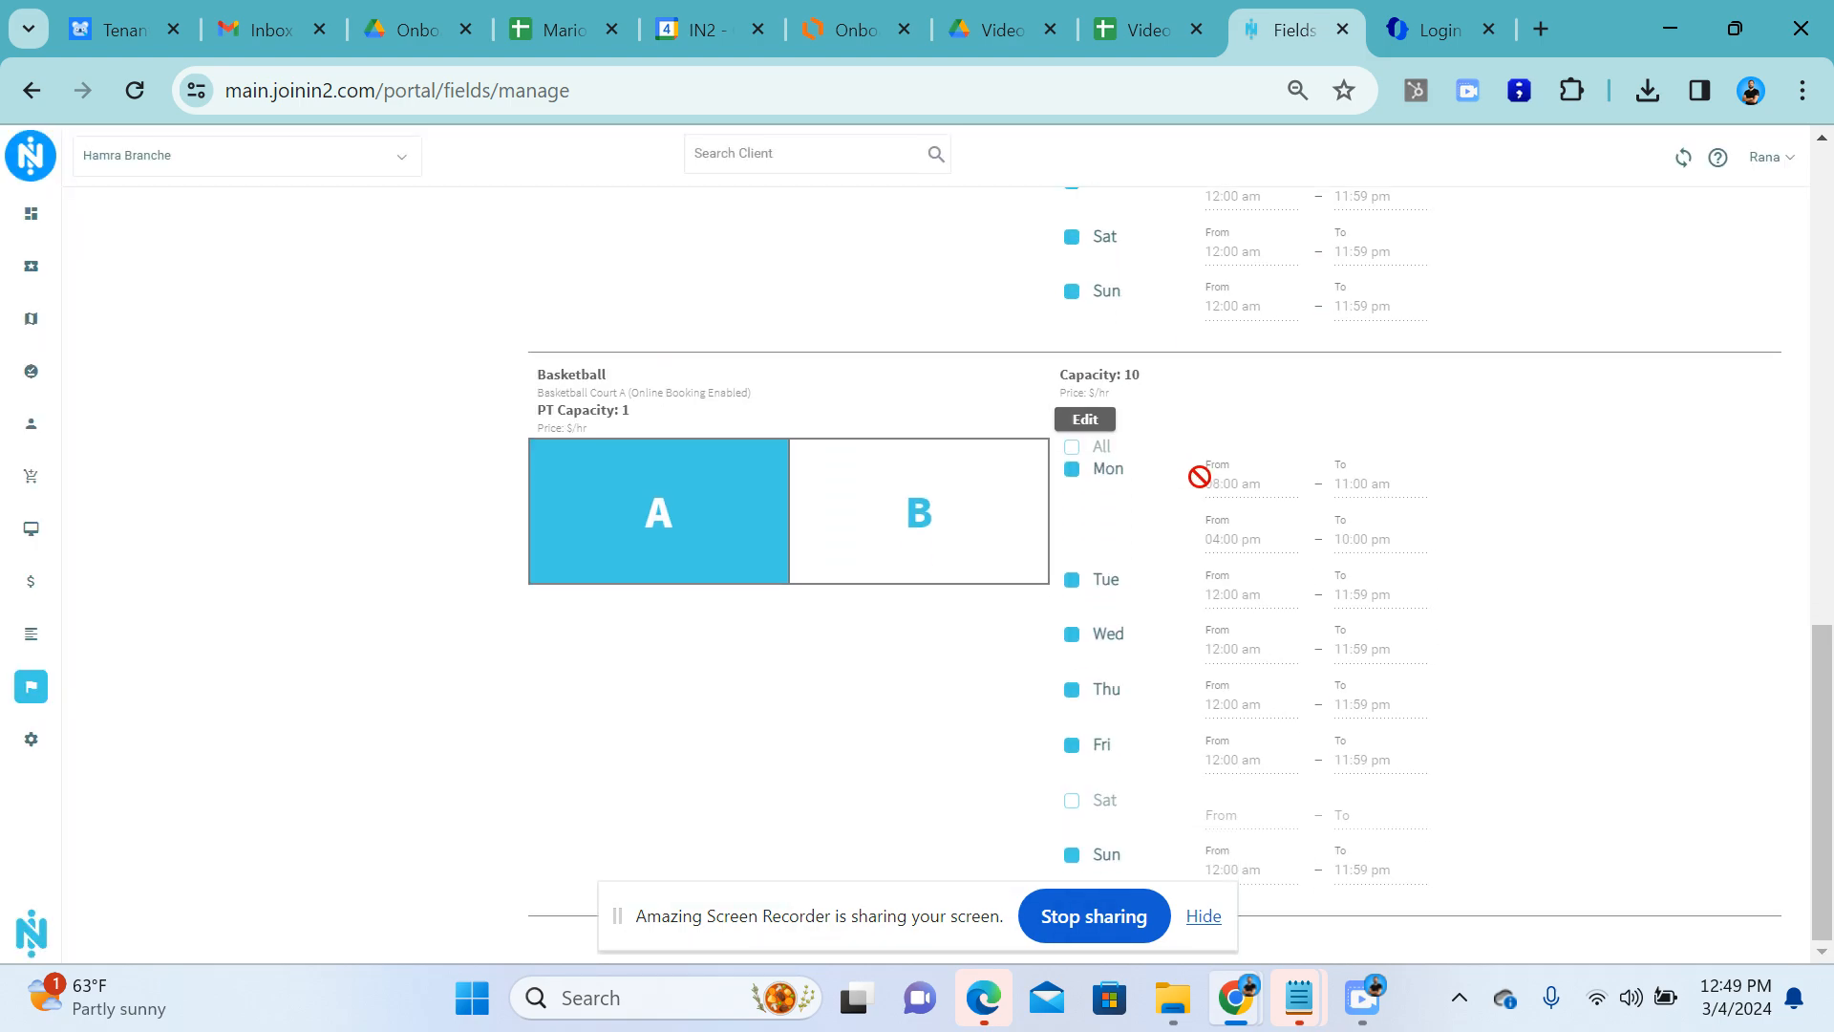
Hide the screen-sharing notice and review the splits and weekly hours of the saved full court, Court B and Court A plans.
left_click(1205, 917)
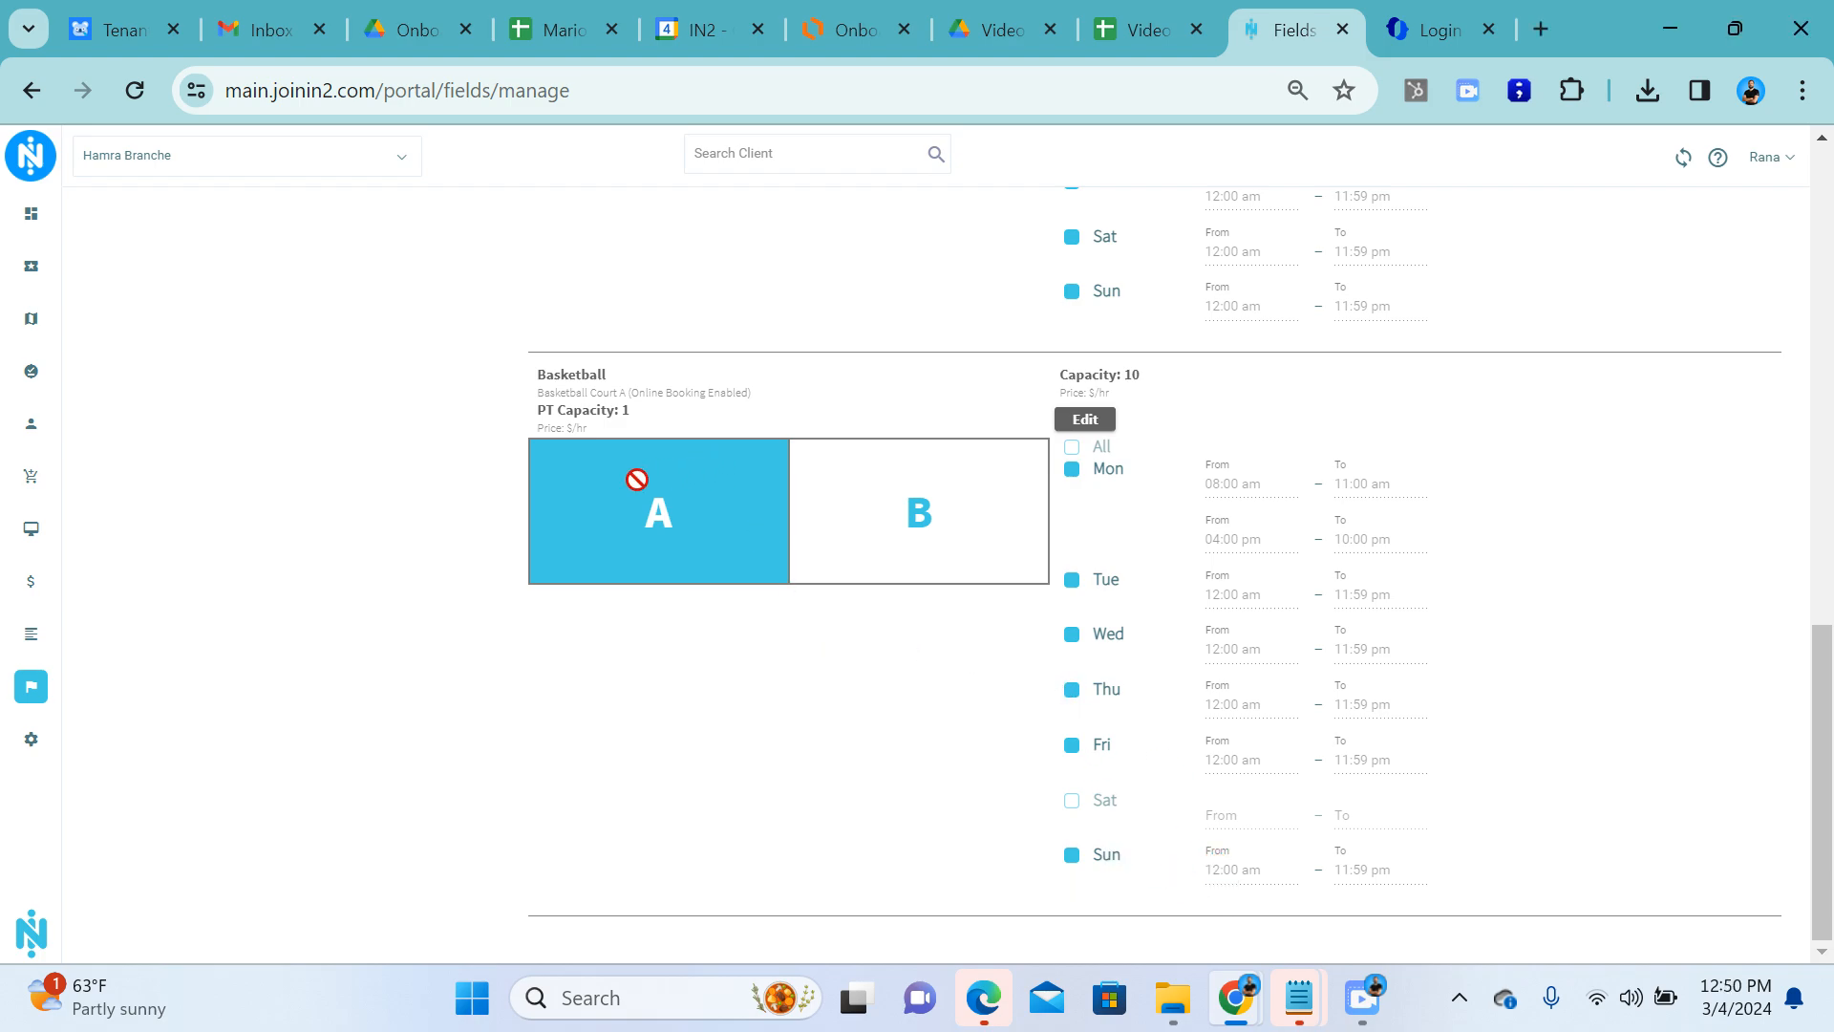
scroll(684, 535, "up", 10)
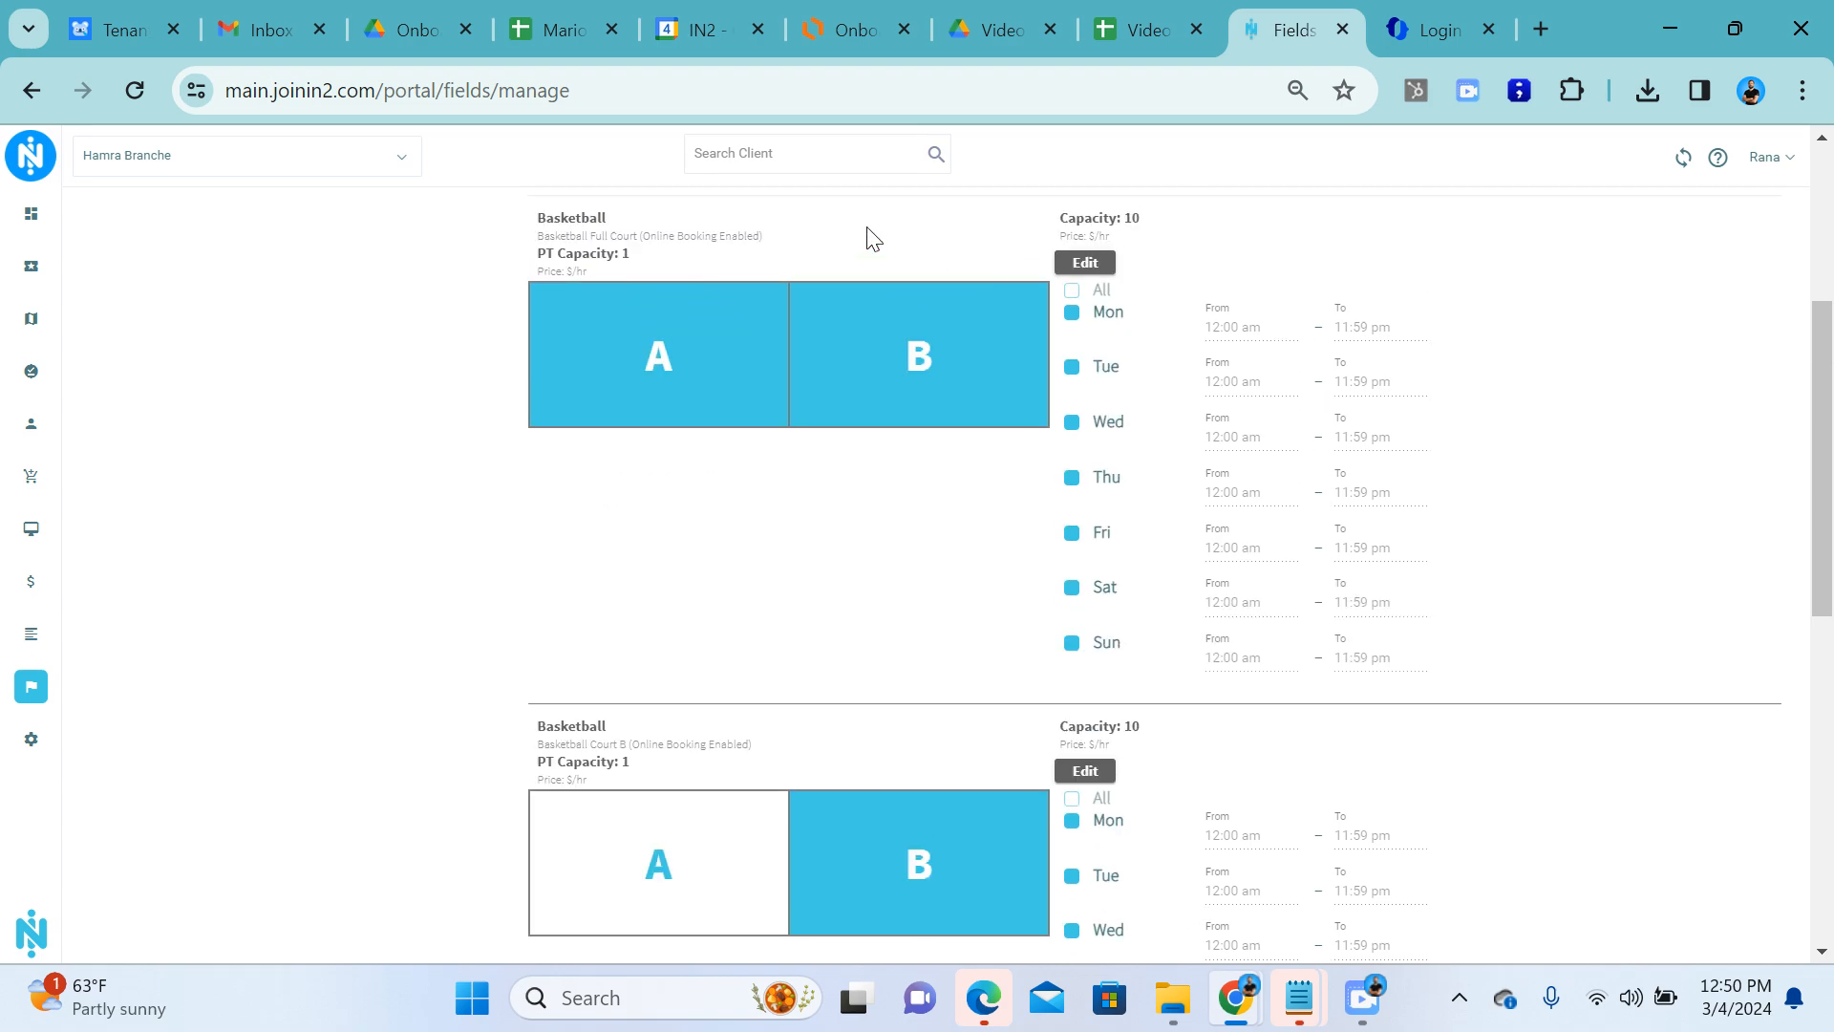
scroll(867, 411, "down", 10)
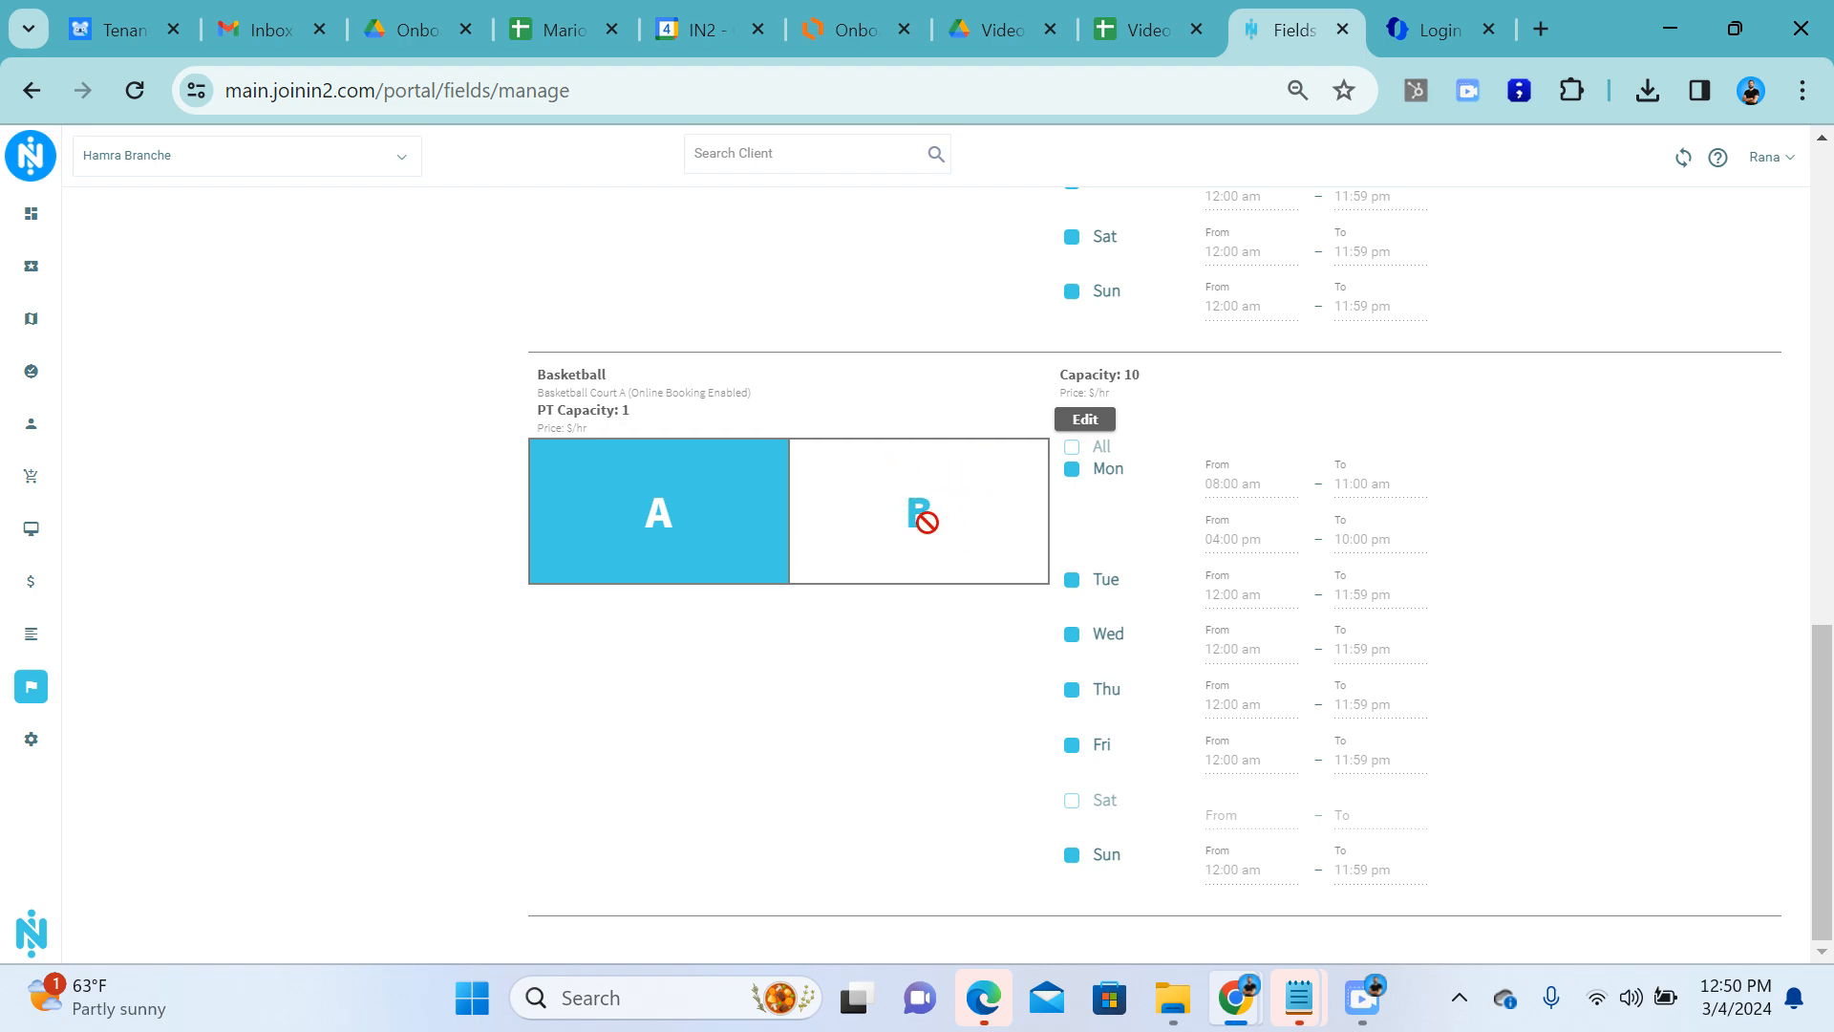
scroll(924, 519, "up", 4)
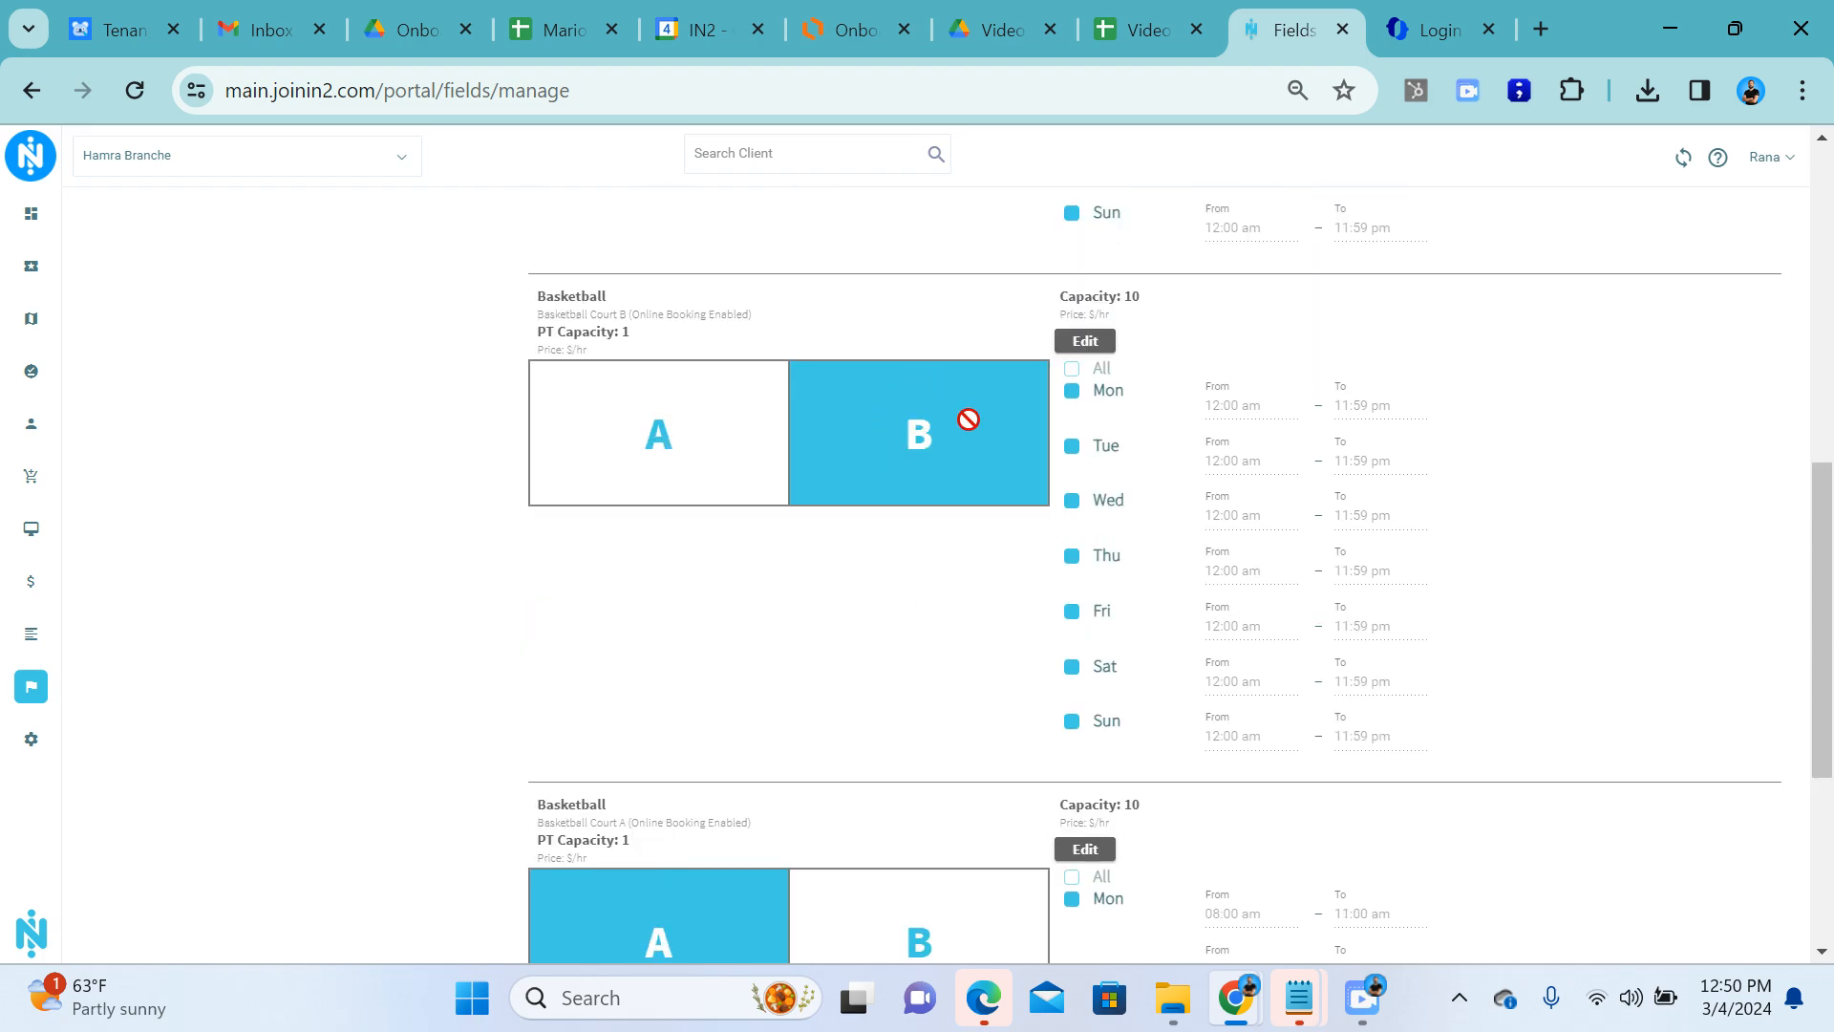
scroll(917, 462, "up", 2)
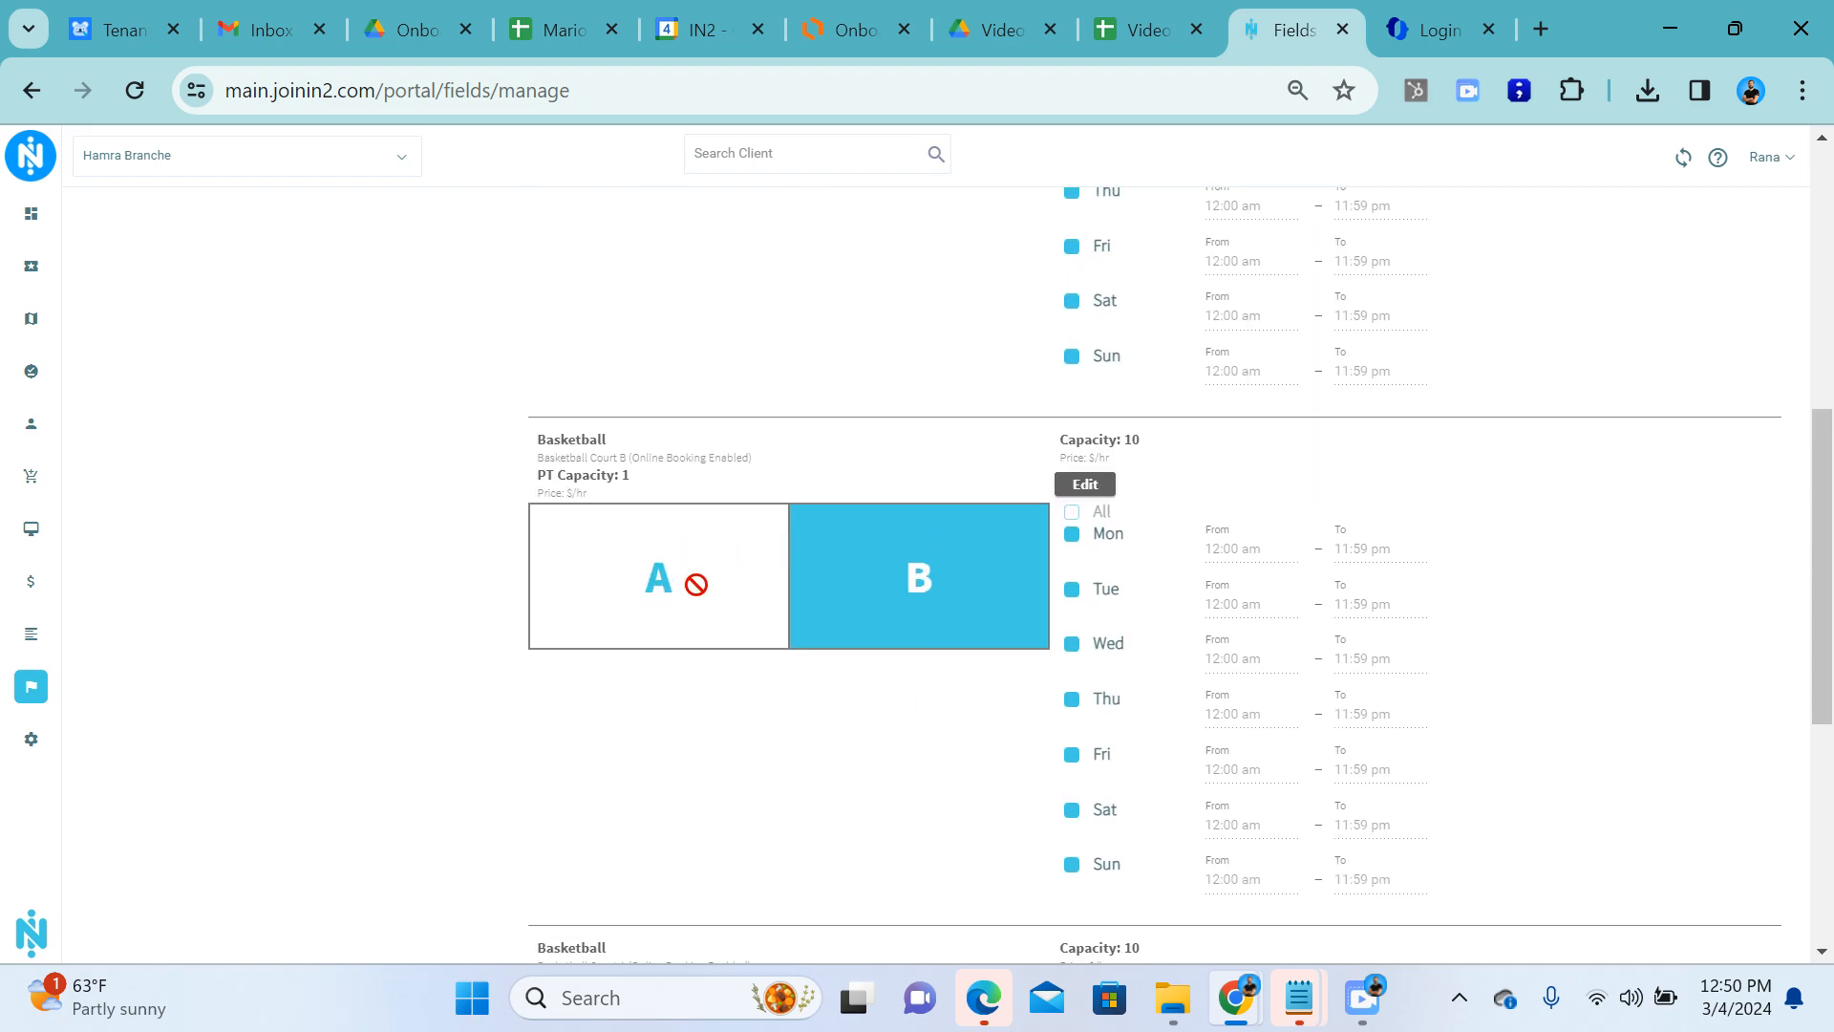
scroll(707, 602, "up", 4)
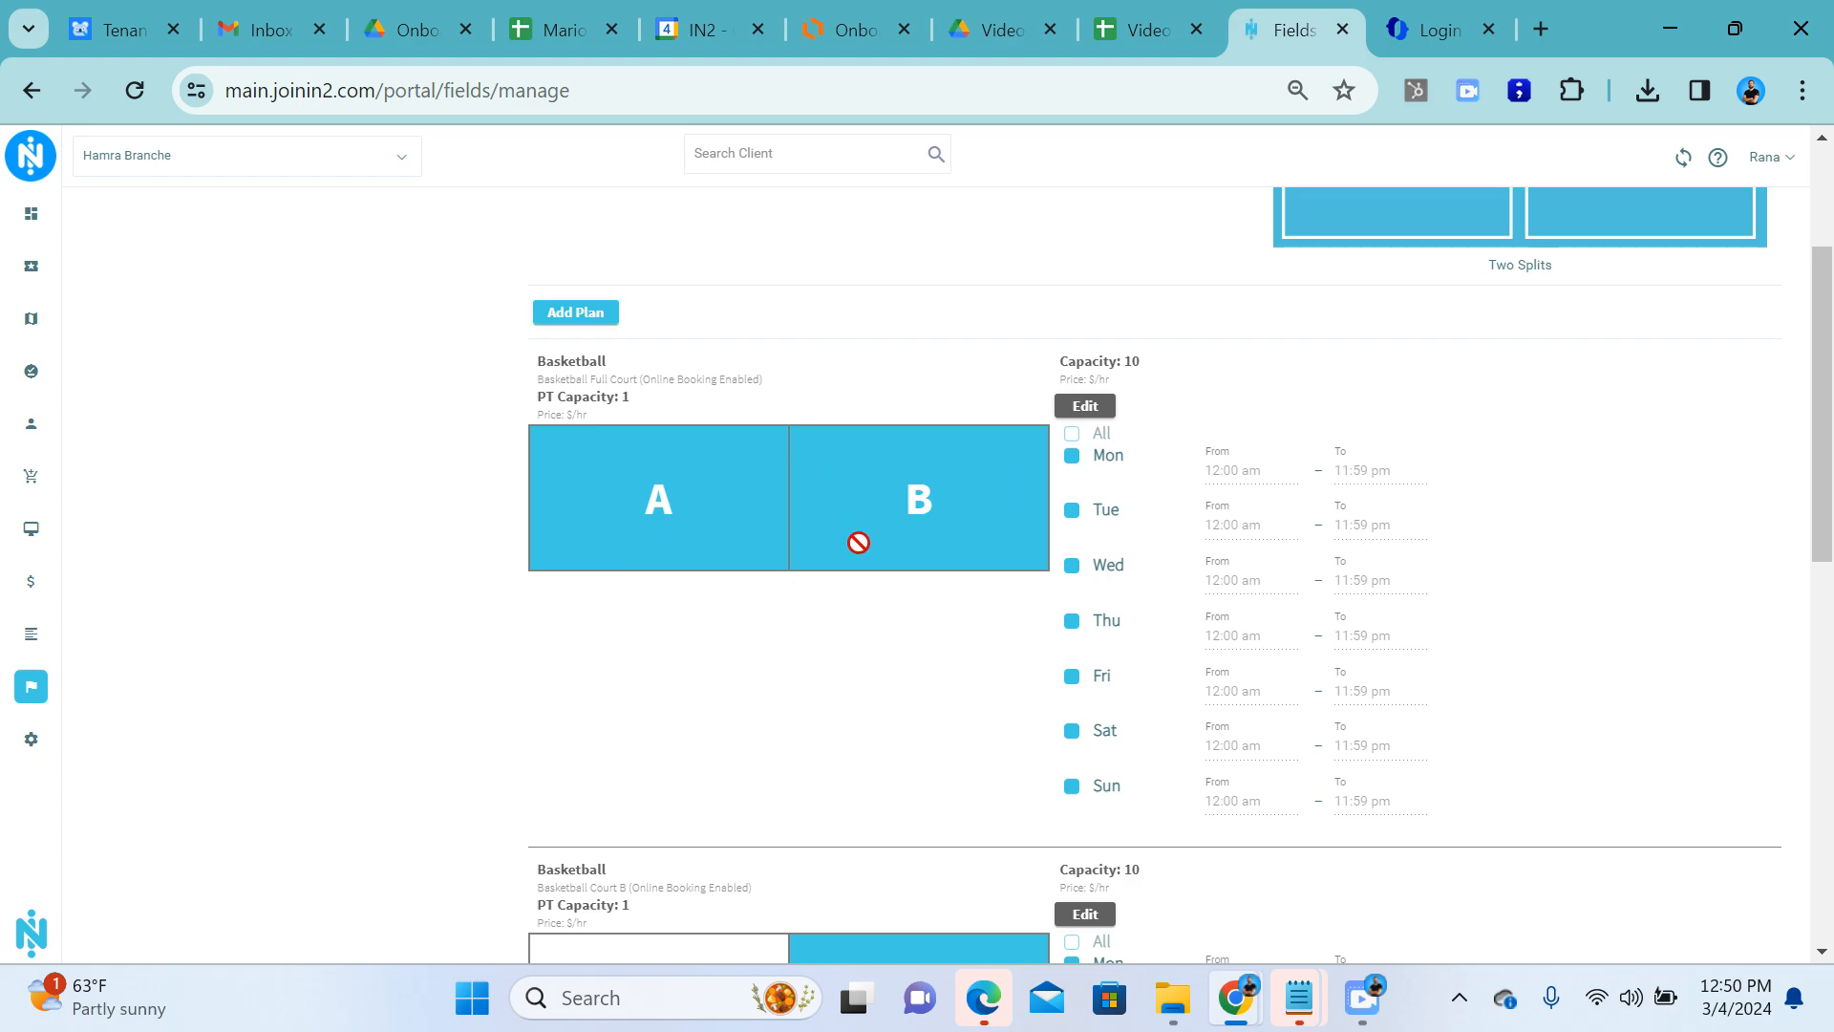
scroll(860, 524, "down", 4)
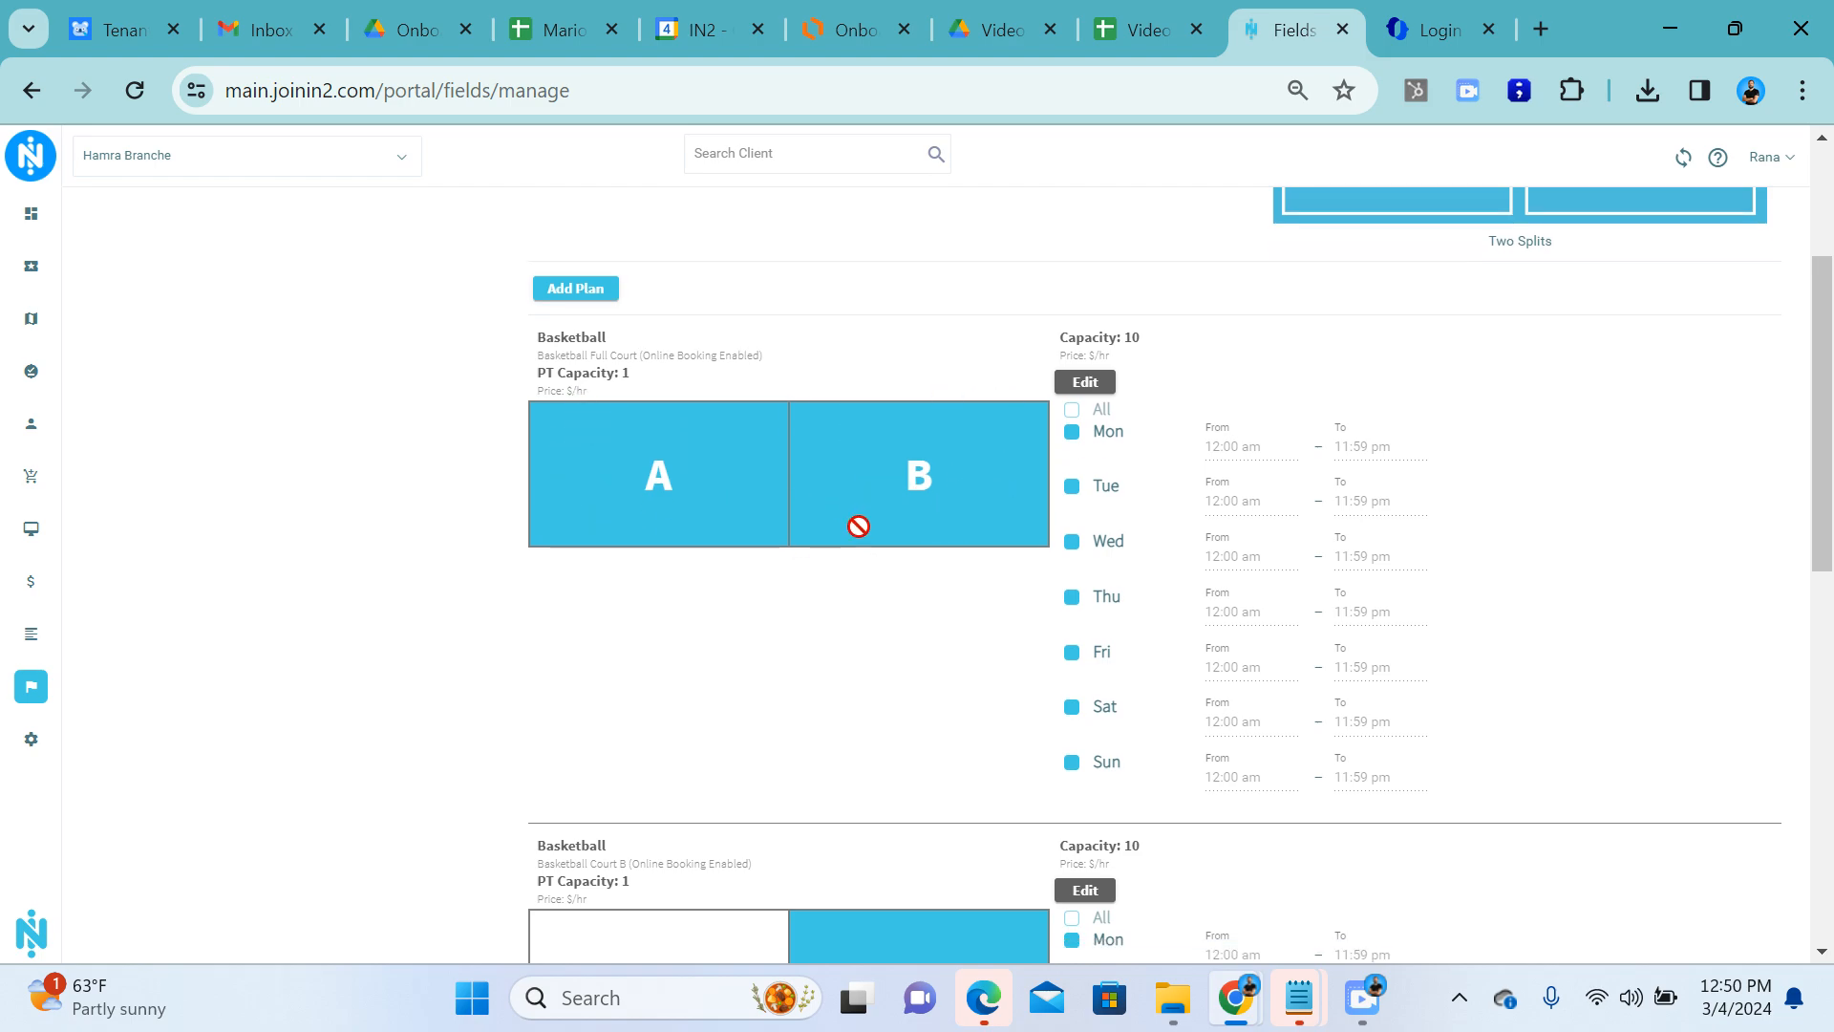
scroll(865, 387, "down", 3)
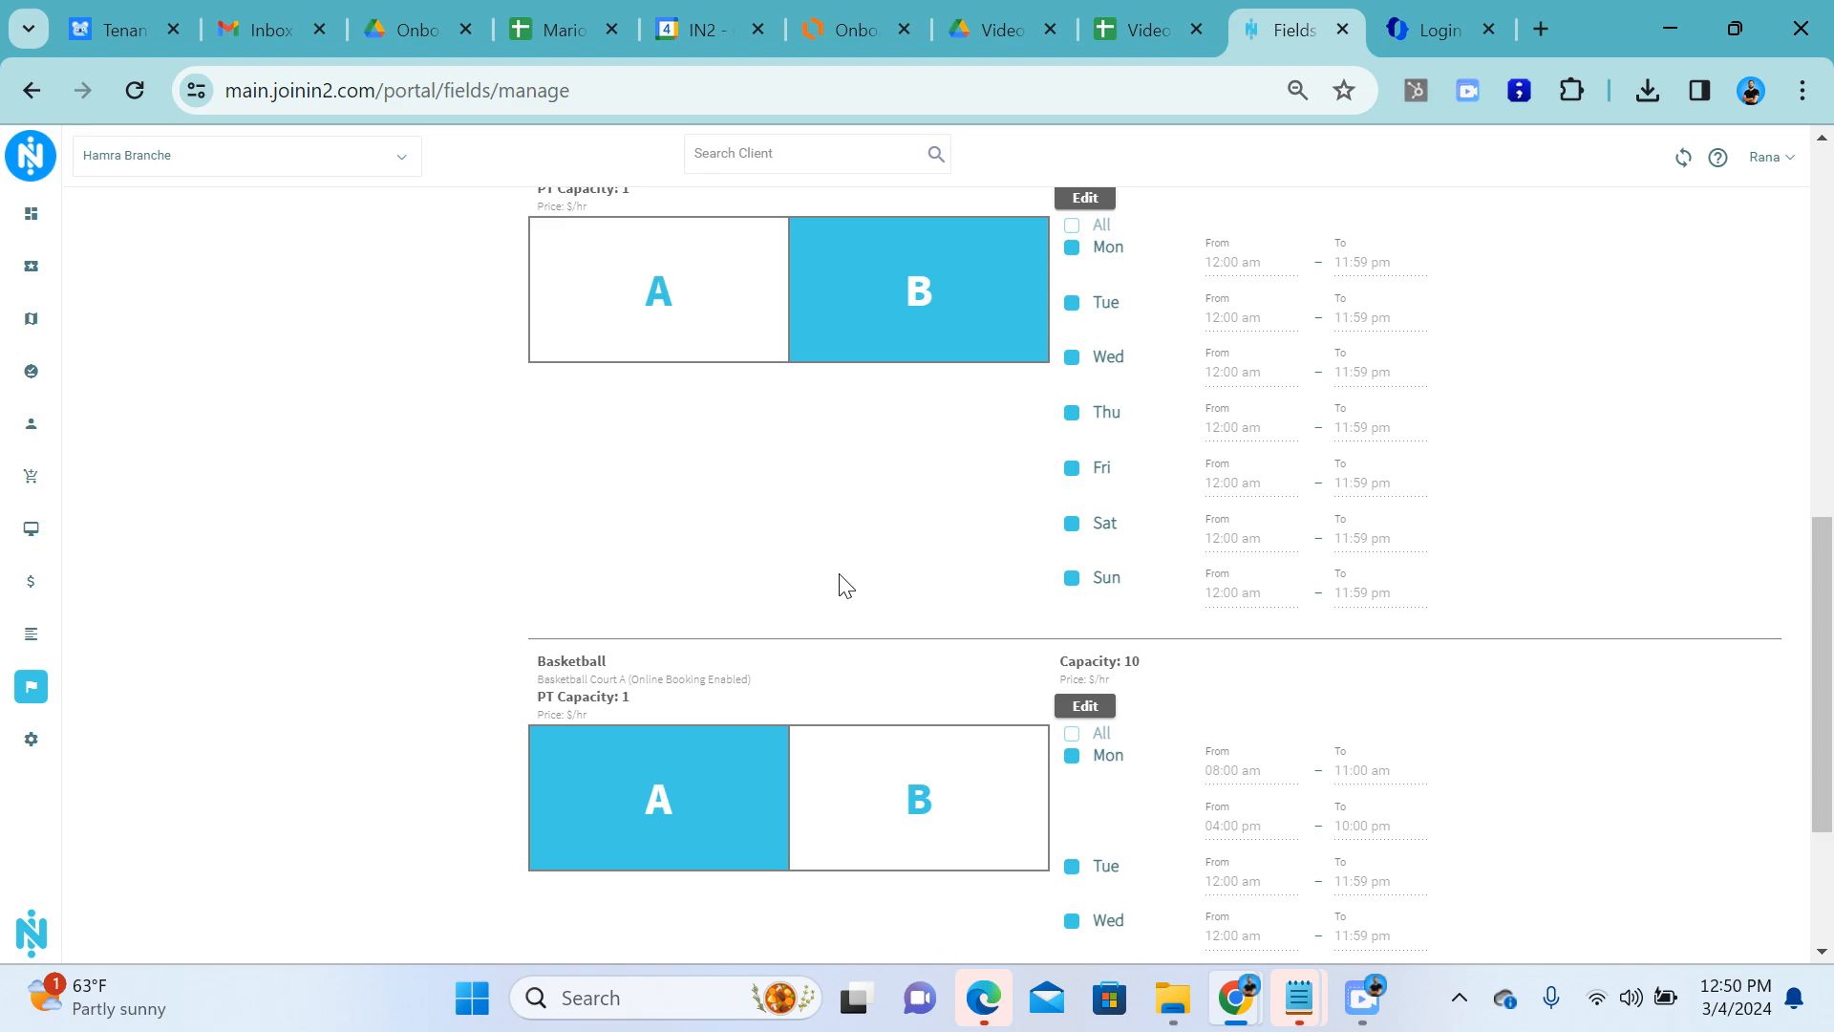
scroll(867, 506, "up", 10)
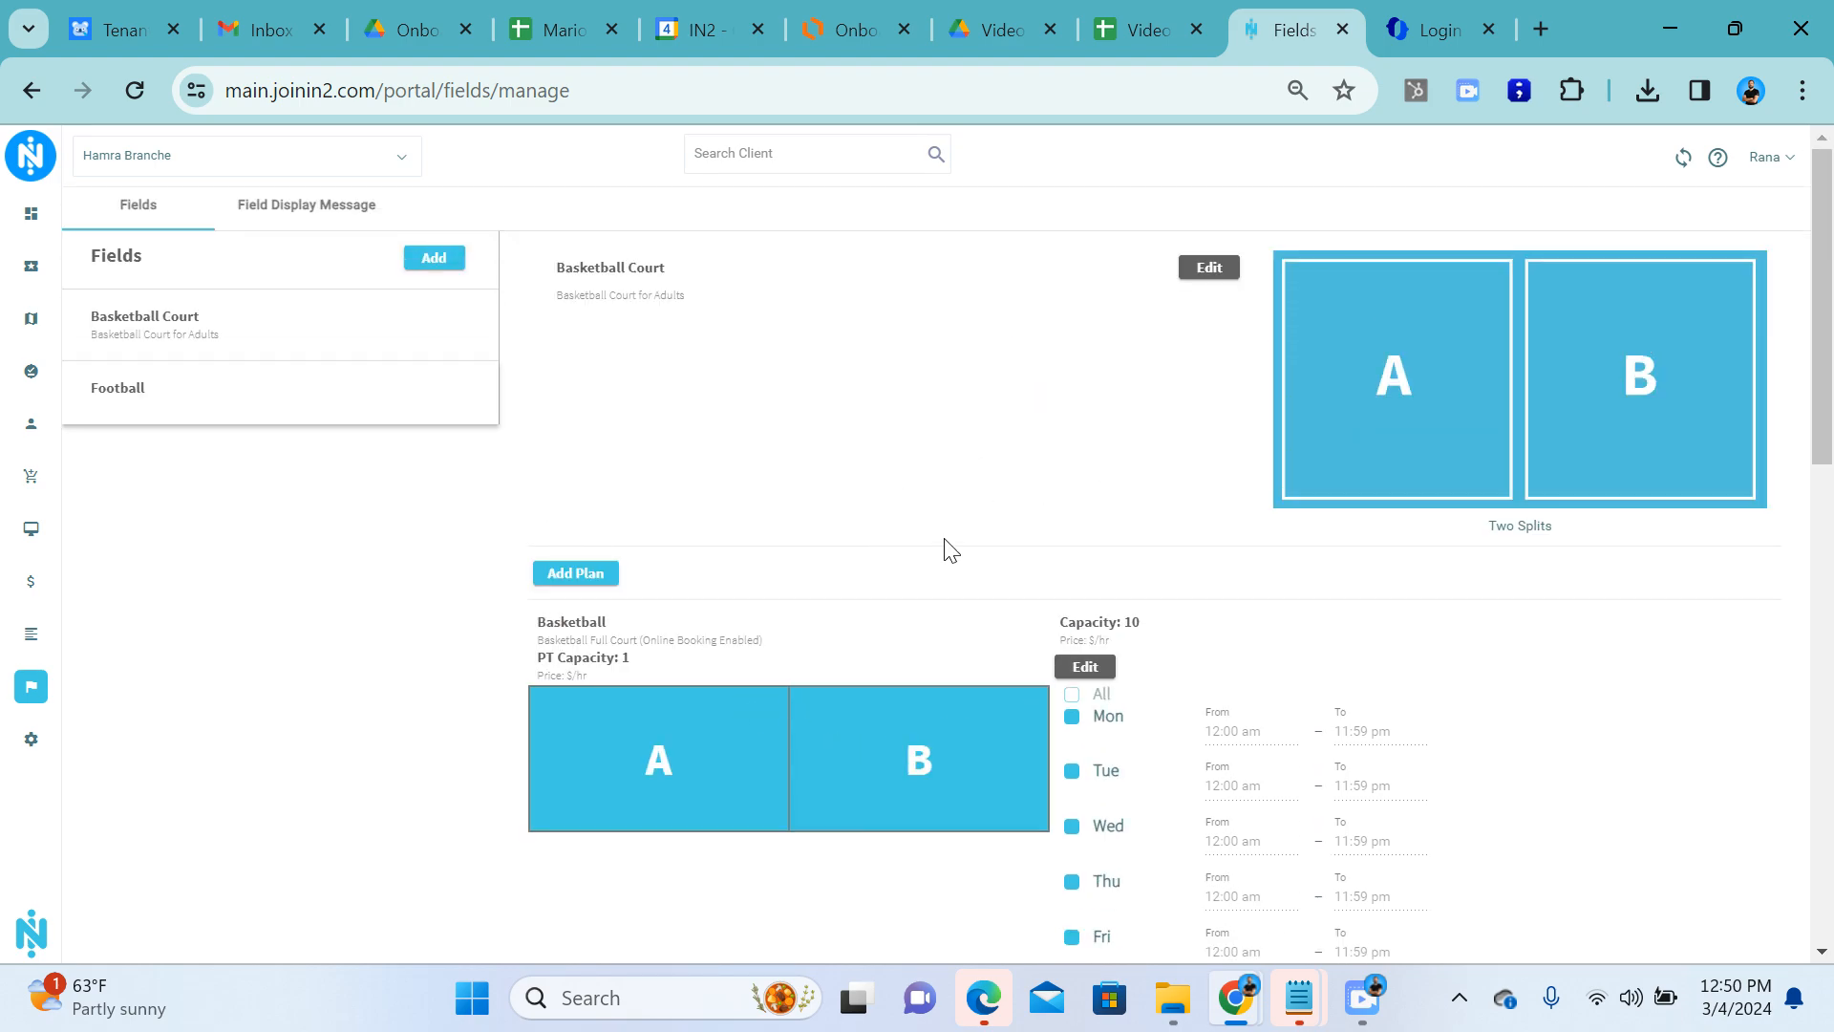
Open the courts calendar and examine the day's available and blocked hours for Basketball Court A, Court B and the full court.
mouse_move(66, 396)
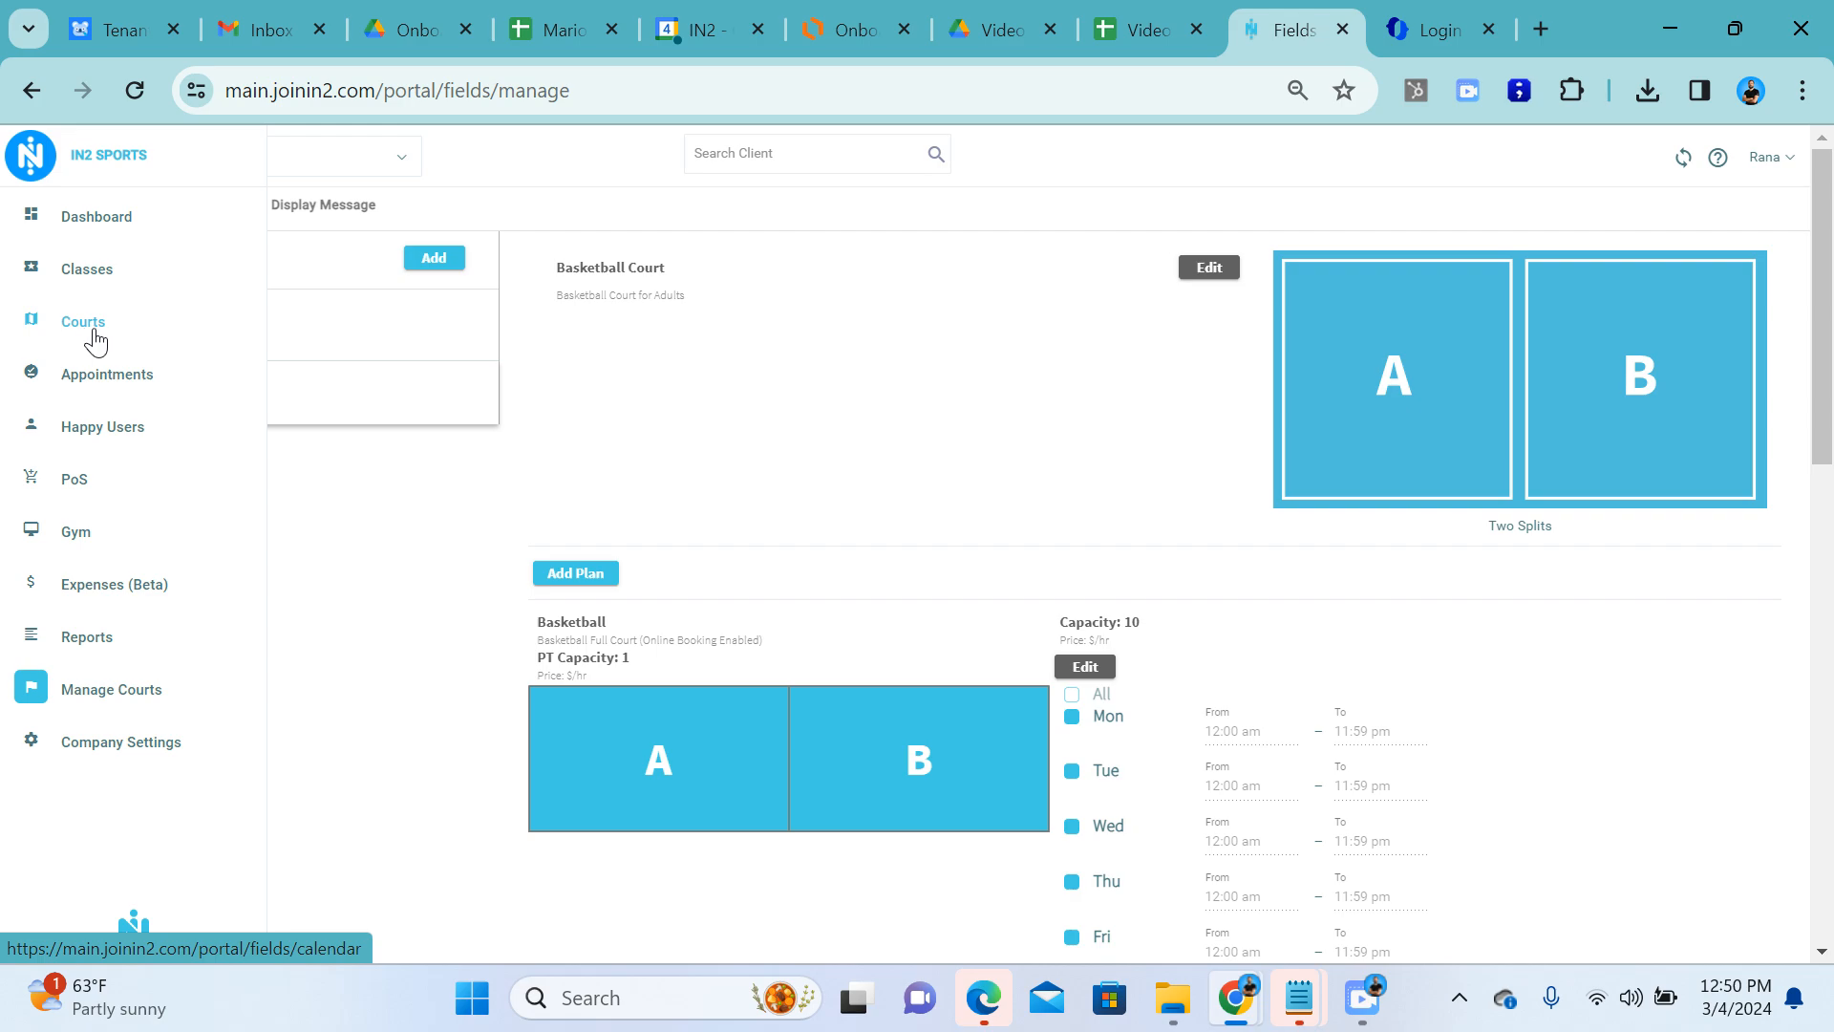
left_click(96, 340)
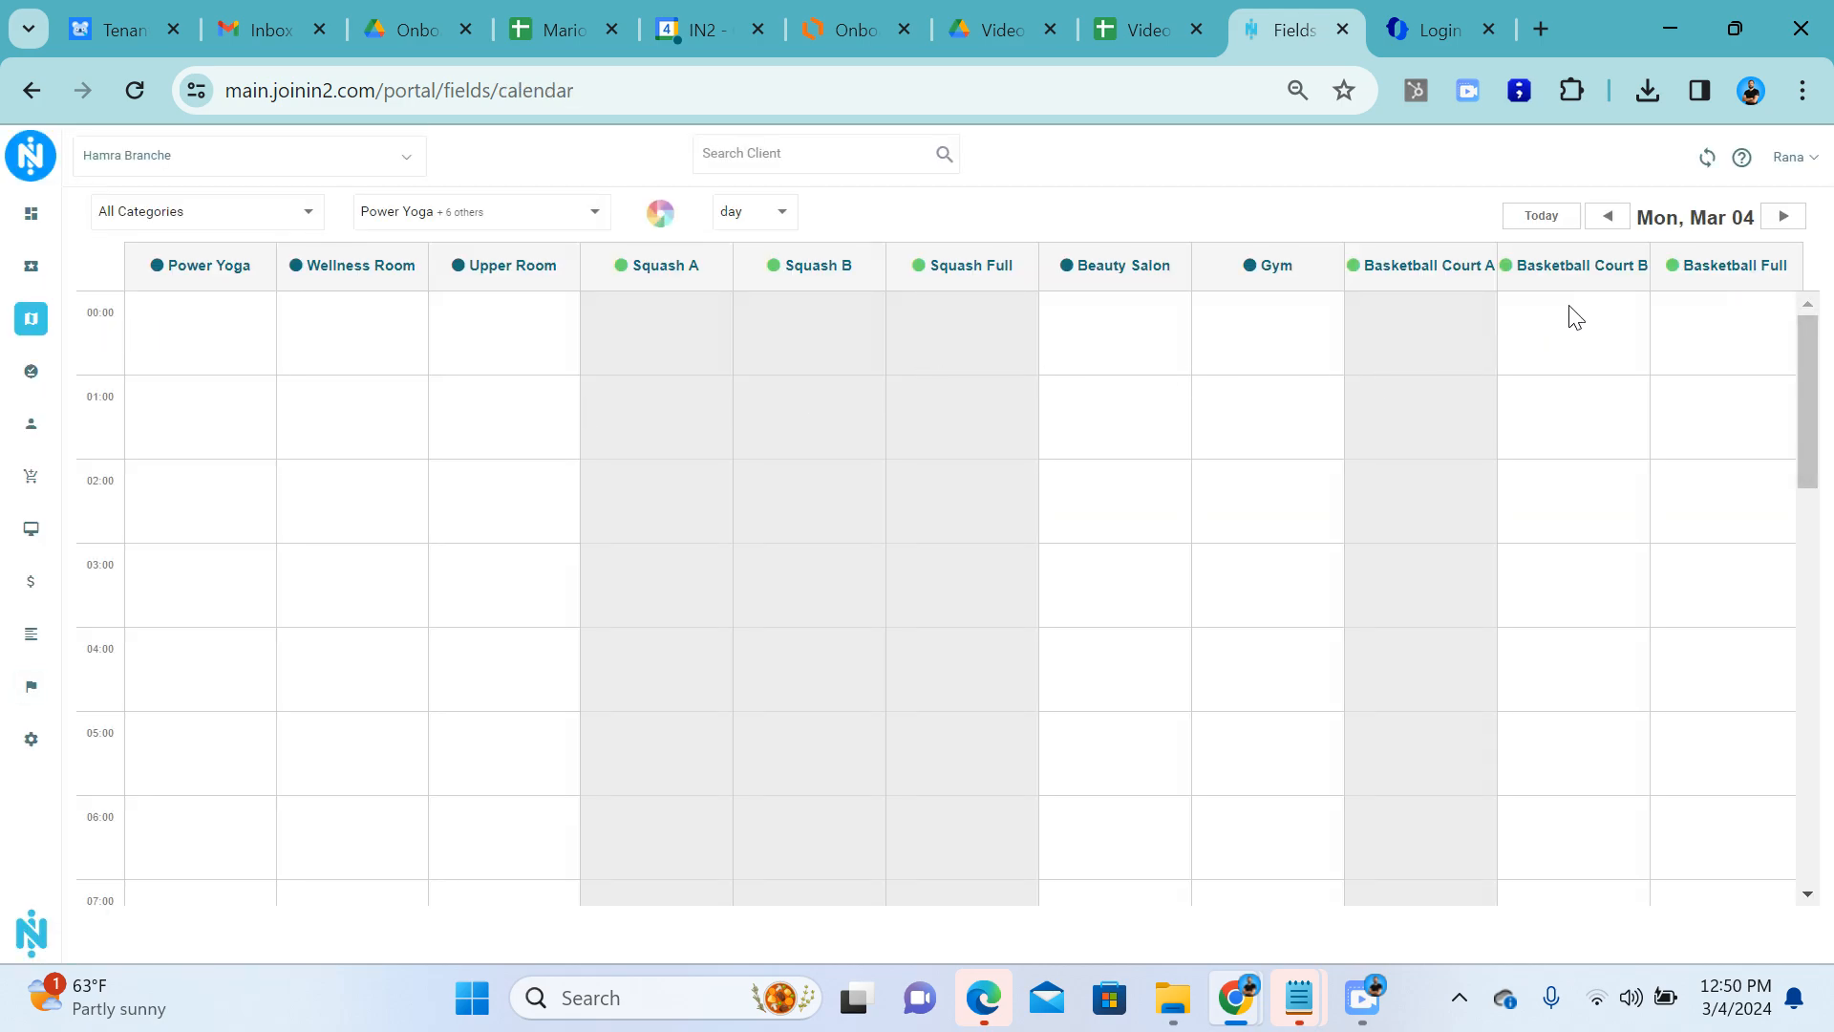
scroll(1762, 352, "down", 6)
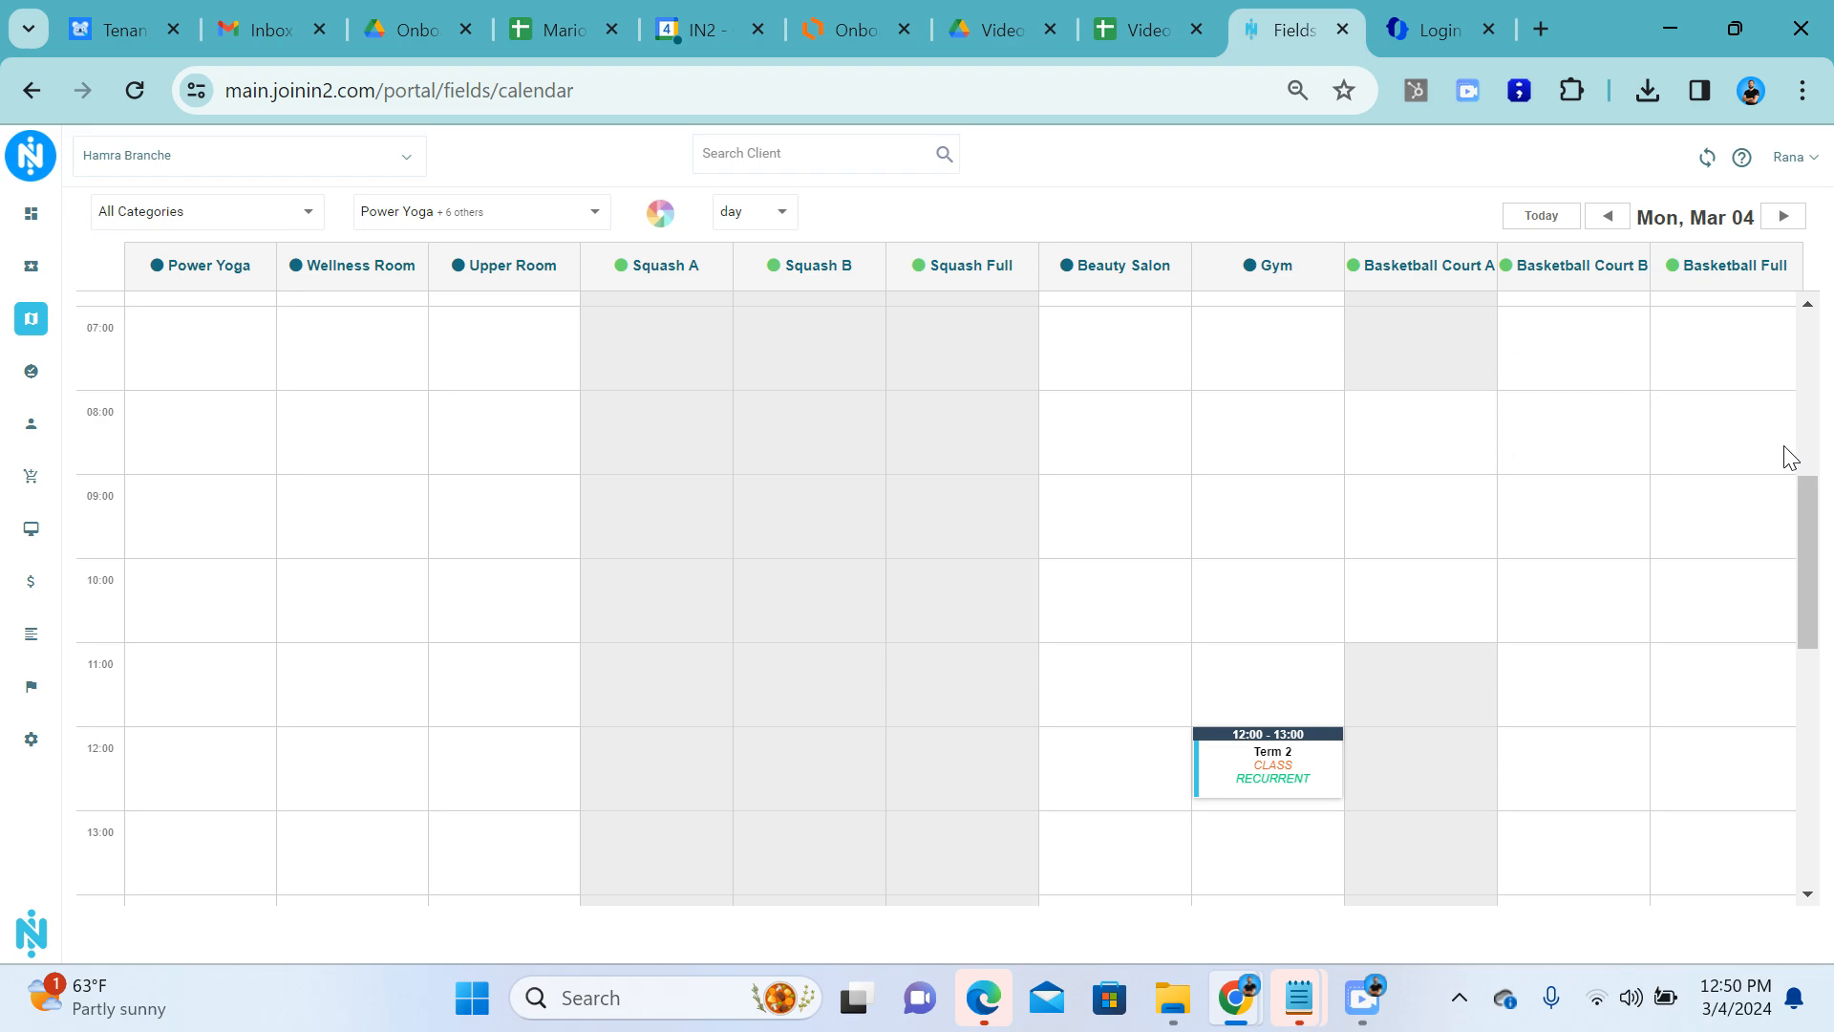
scroll(1701, 485, "up", 2)
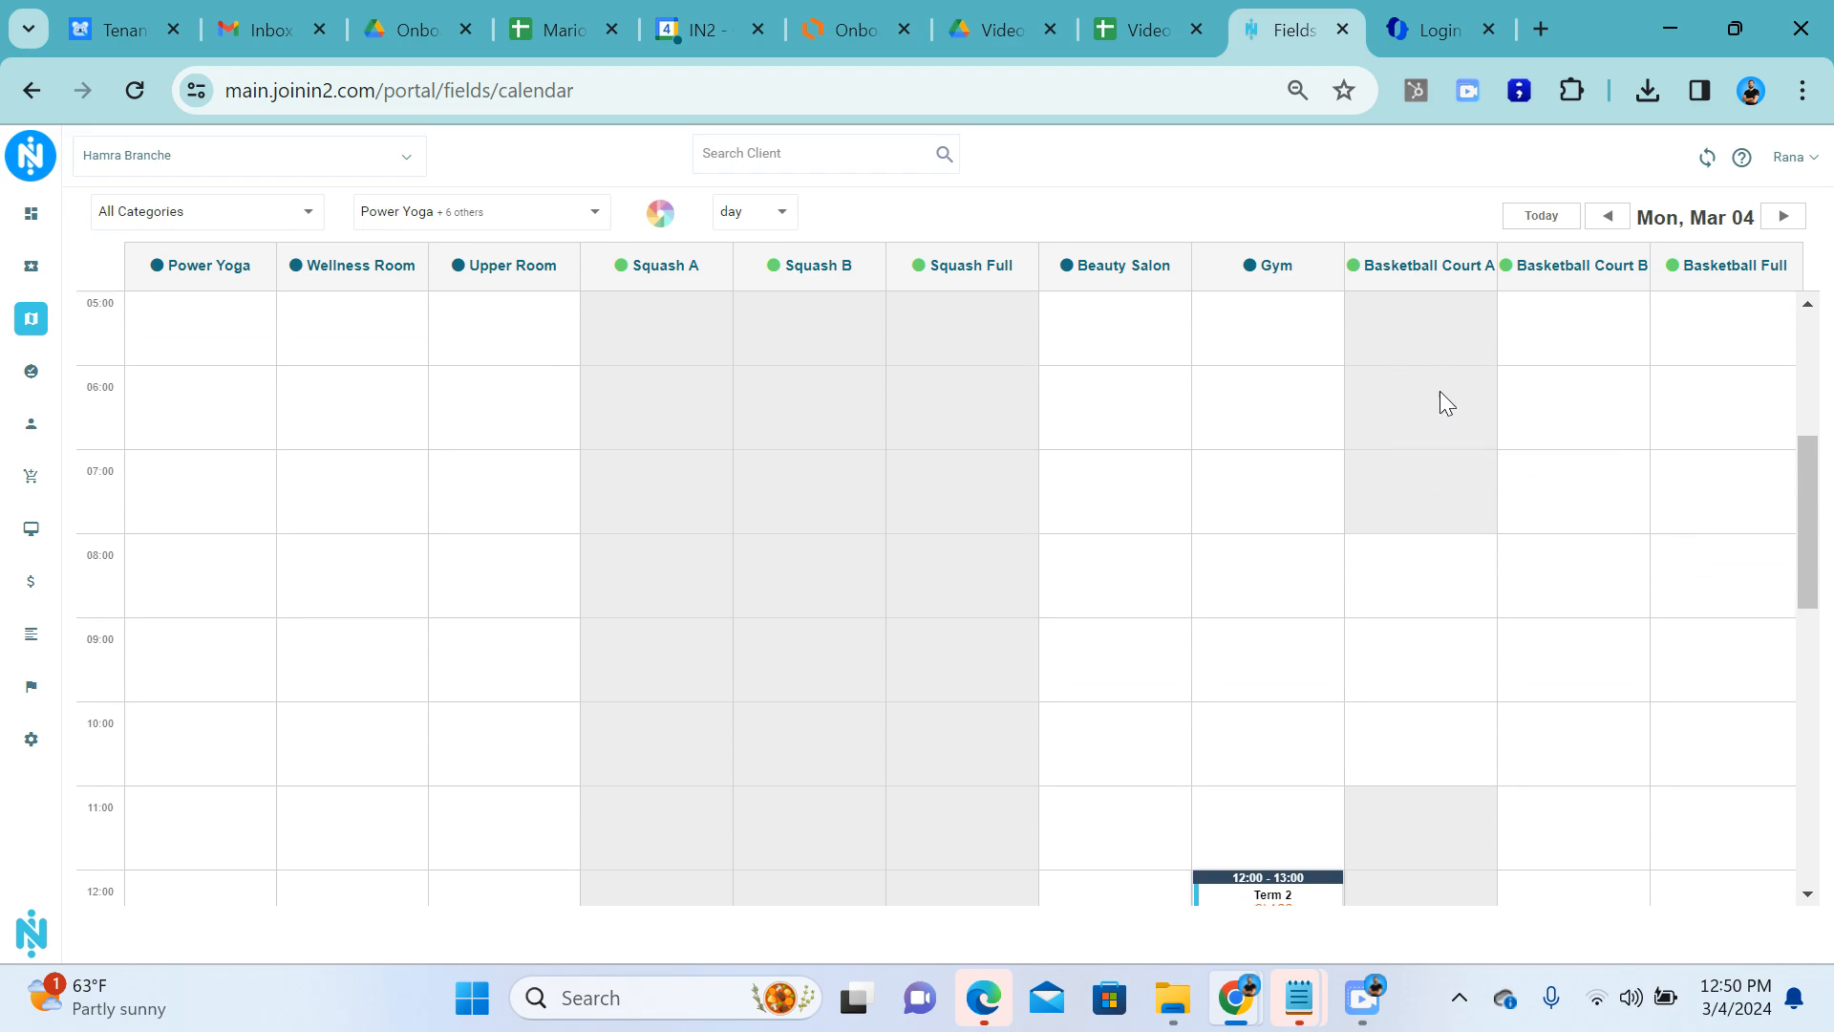
scroll(1418, 449, "down", 5)
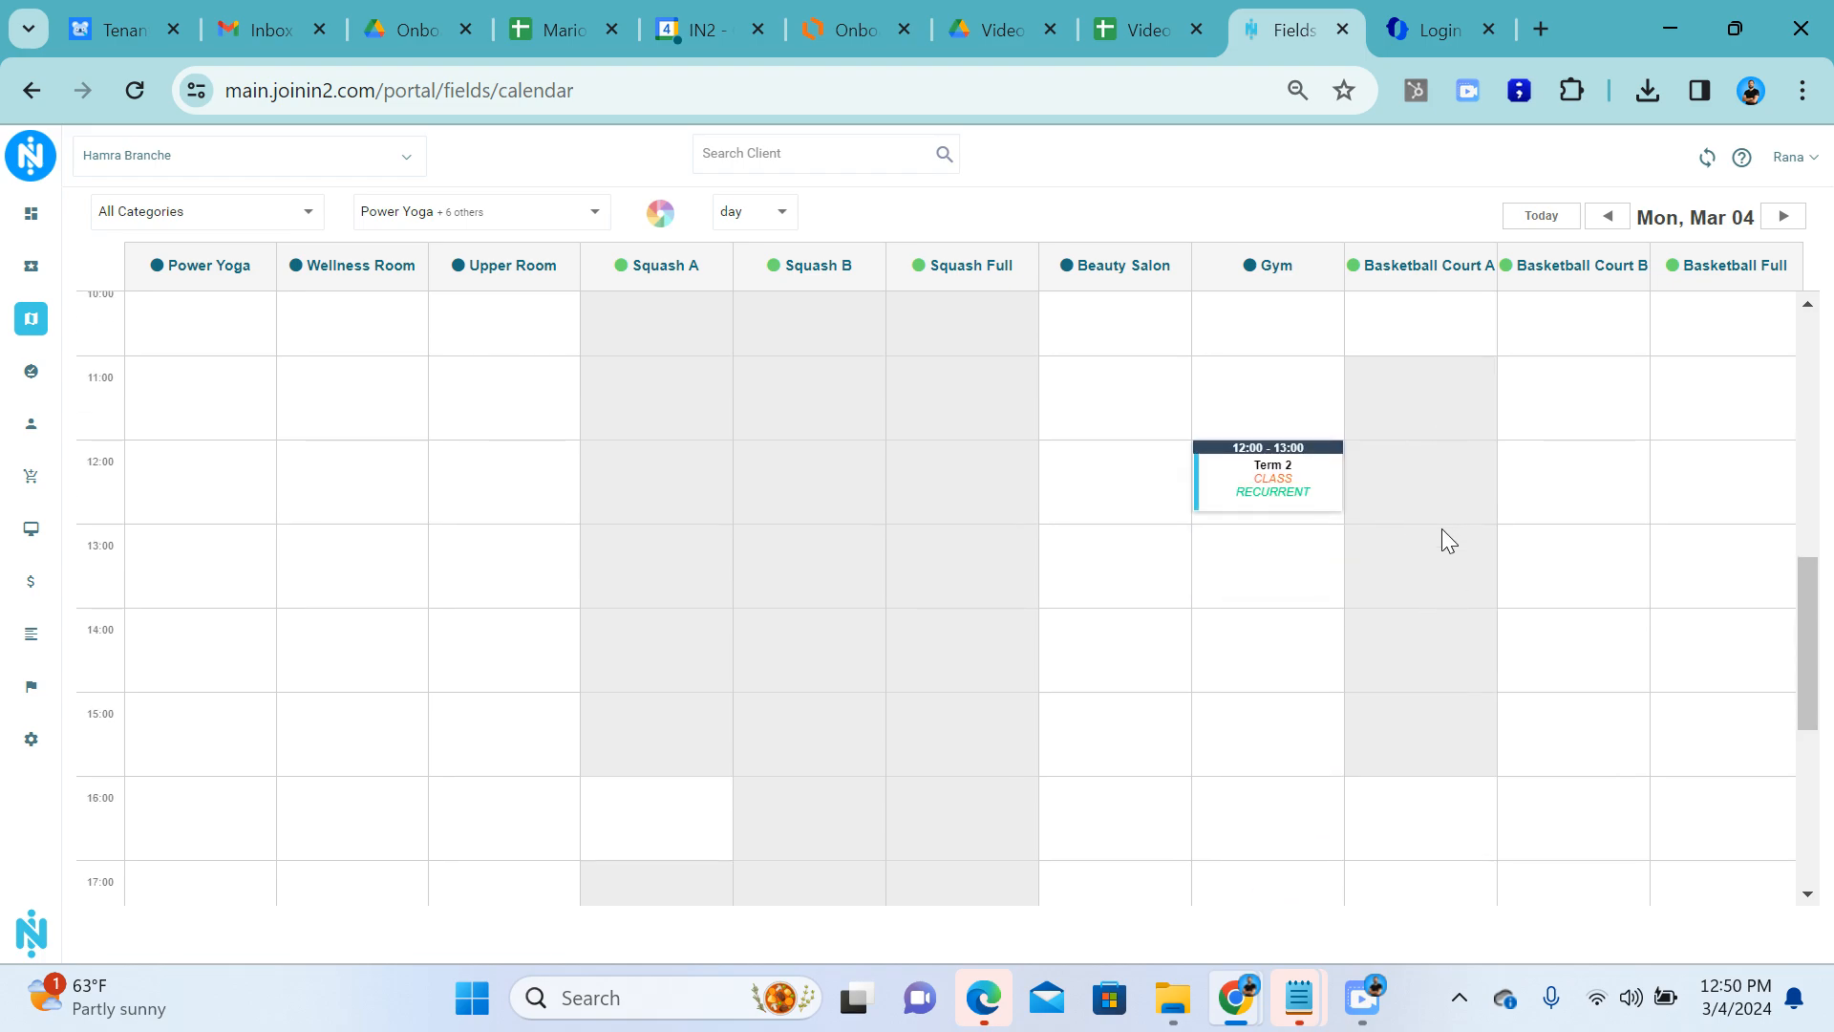
scroll(1442, 535, "up", 10)
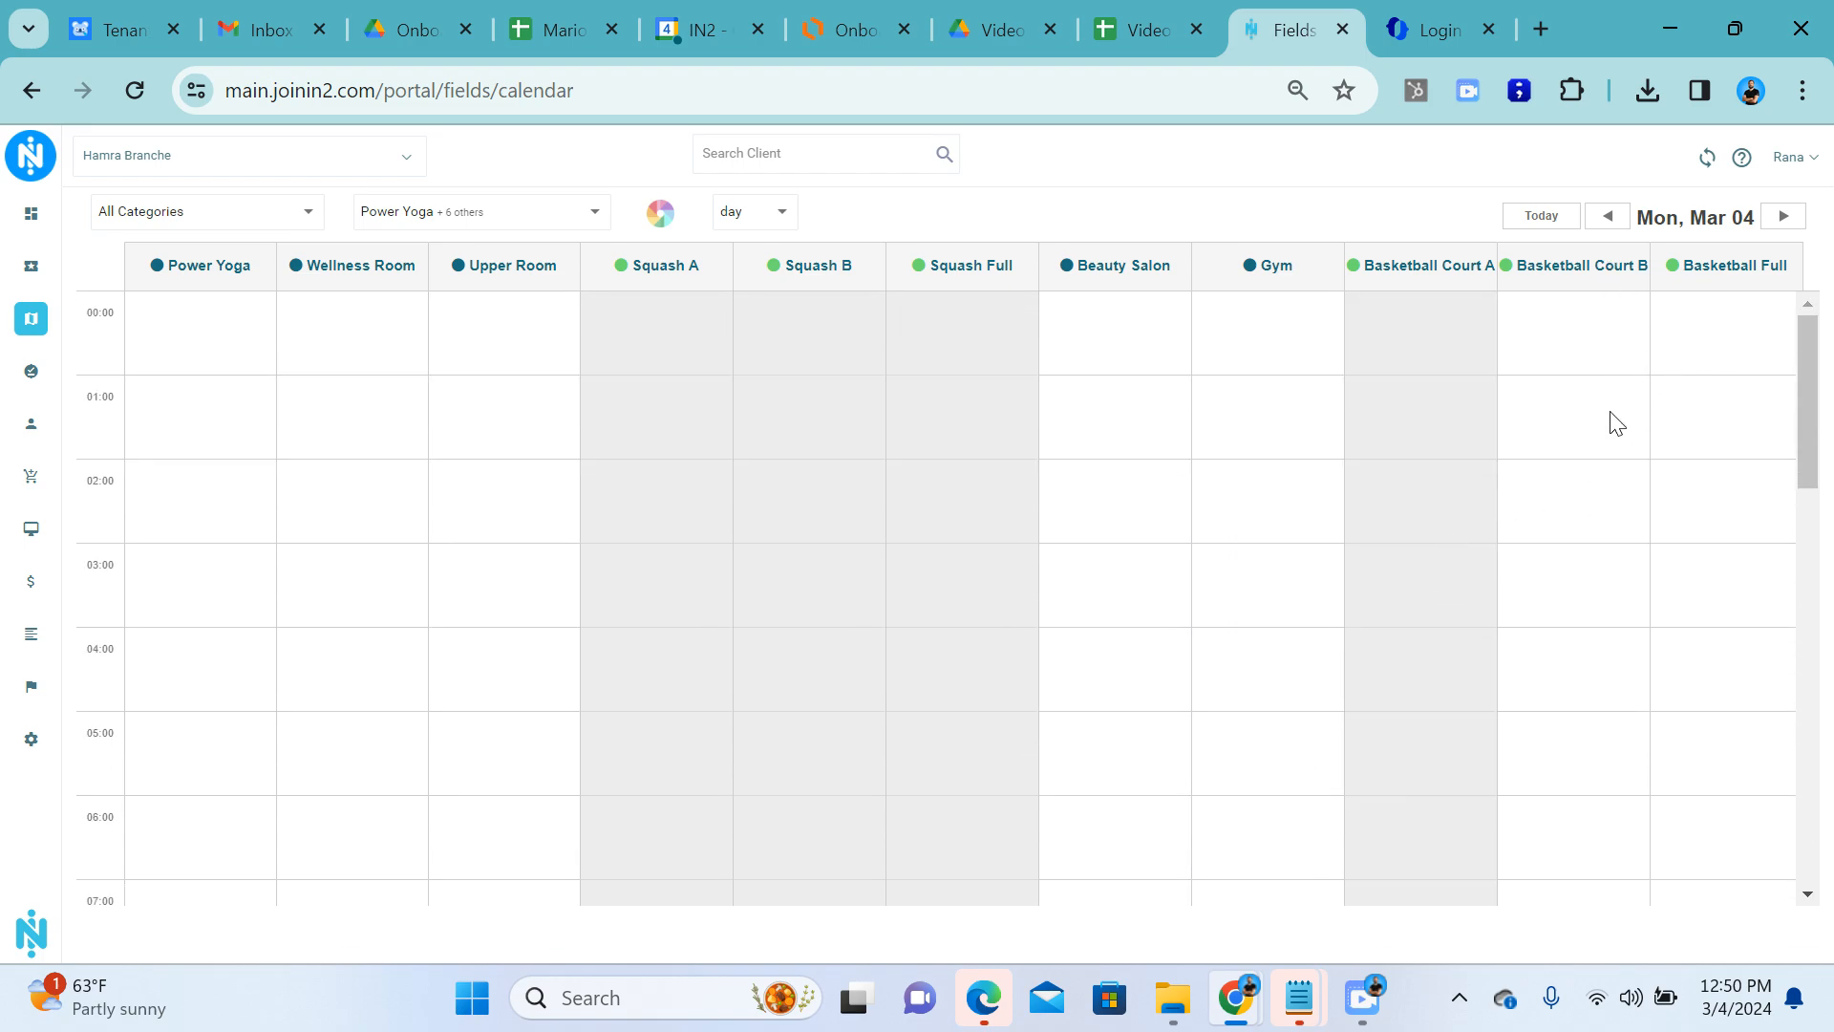
Start a client reservation for Basketball Court B from 18:00 to 19:00, entering the client's name and the 60 min - 20USD price.
scroll(213, 512, "down", 17)
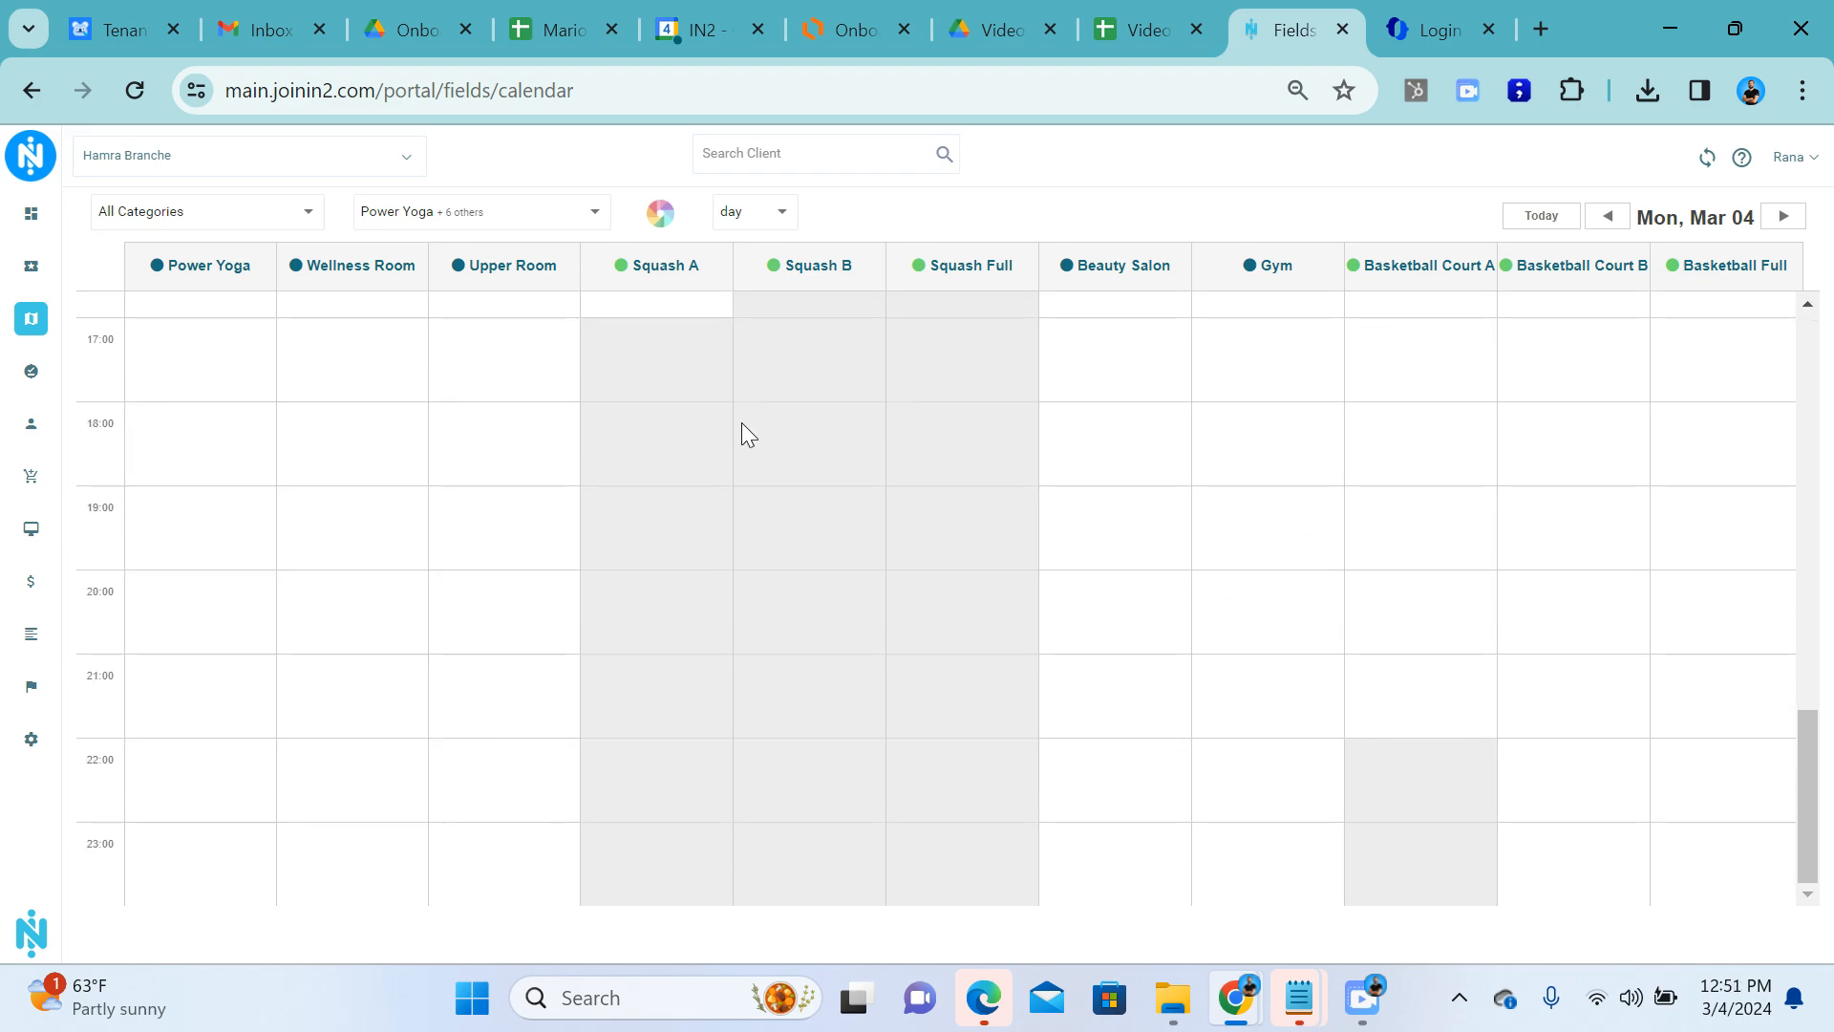
left_click(1598, 423)
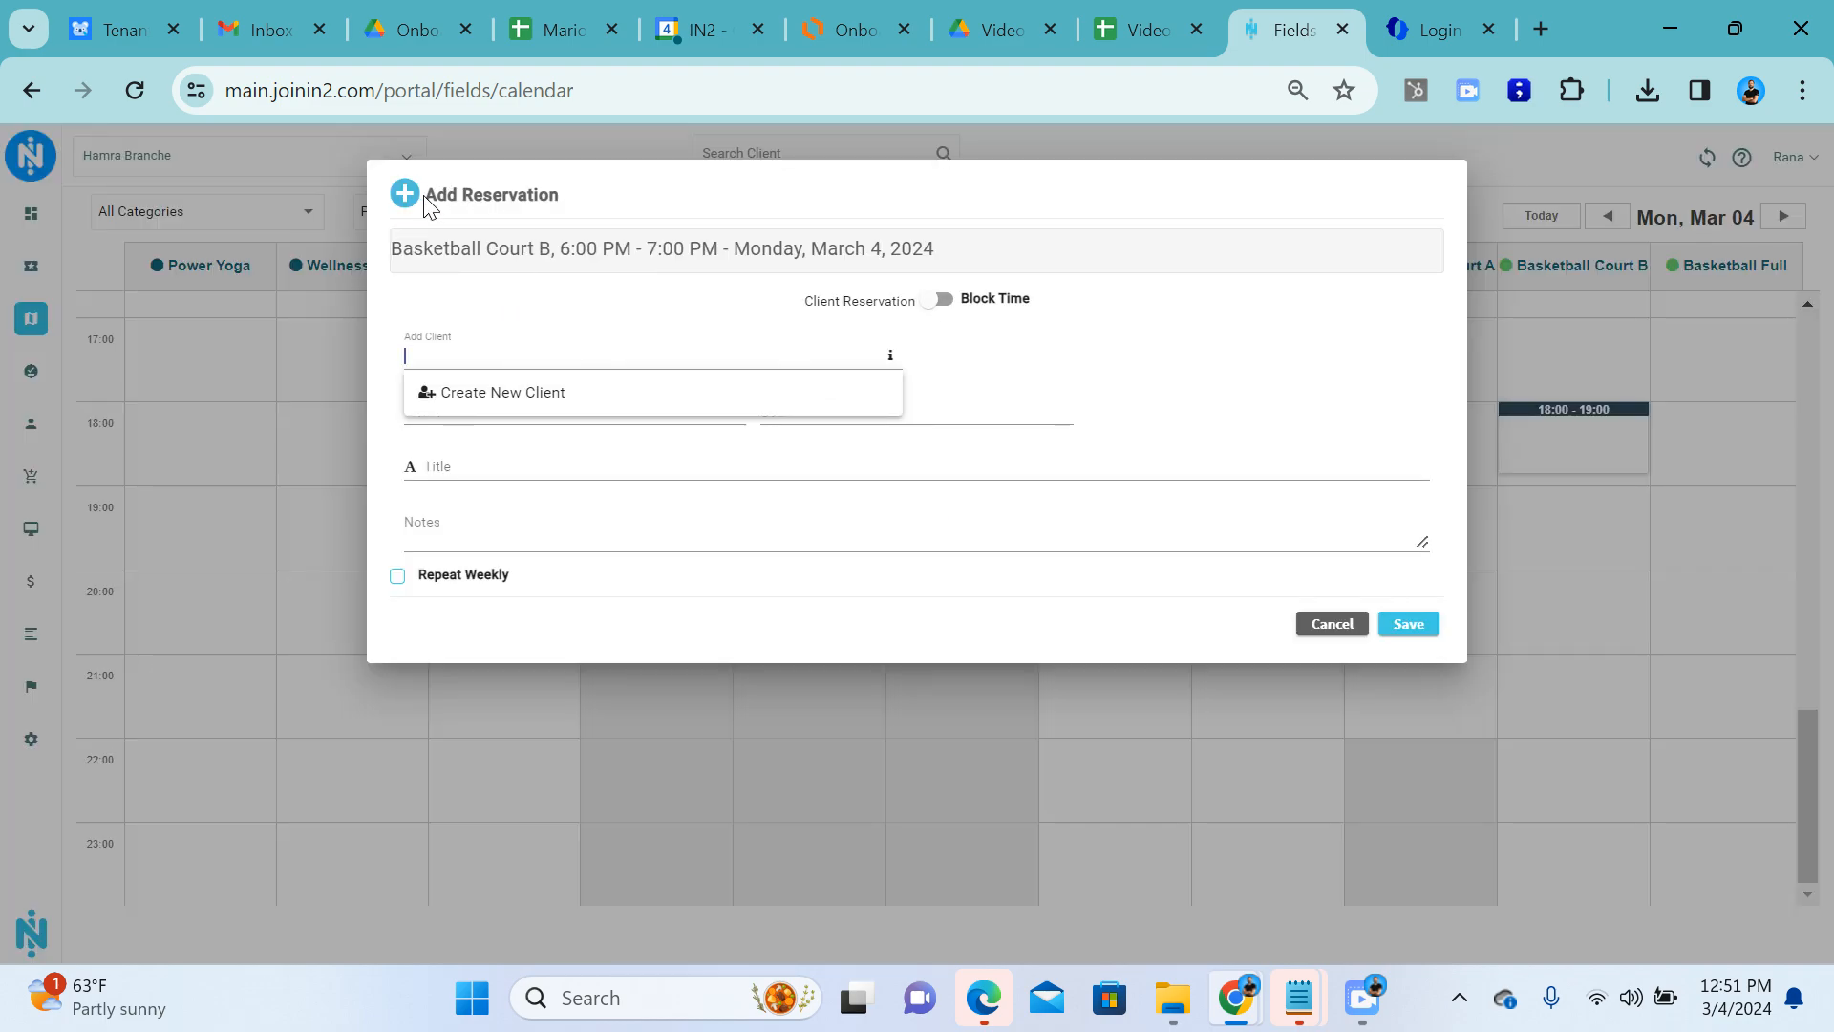
type("Mario")
left_click(585, 426)
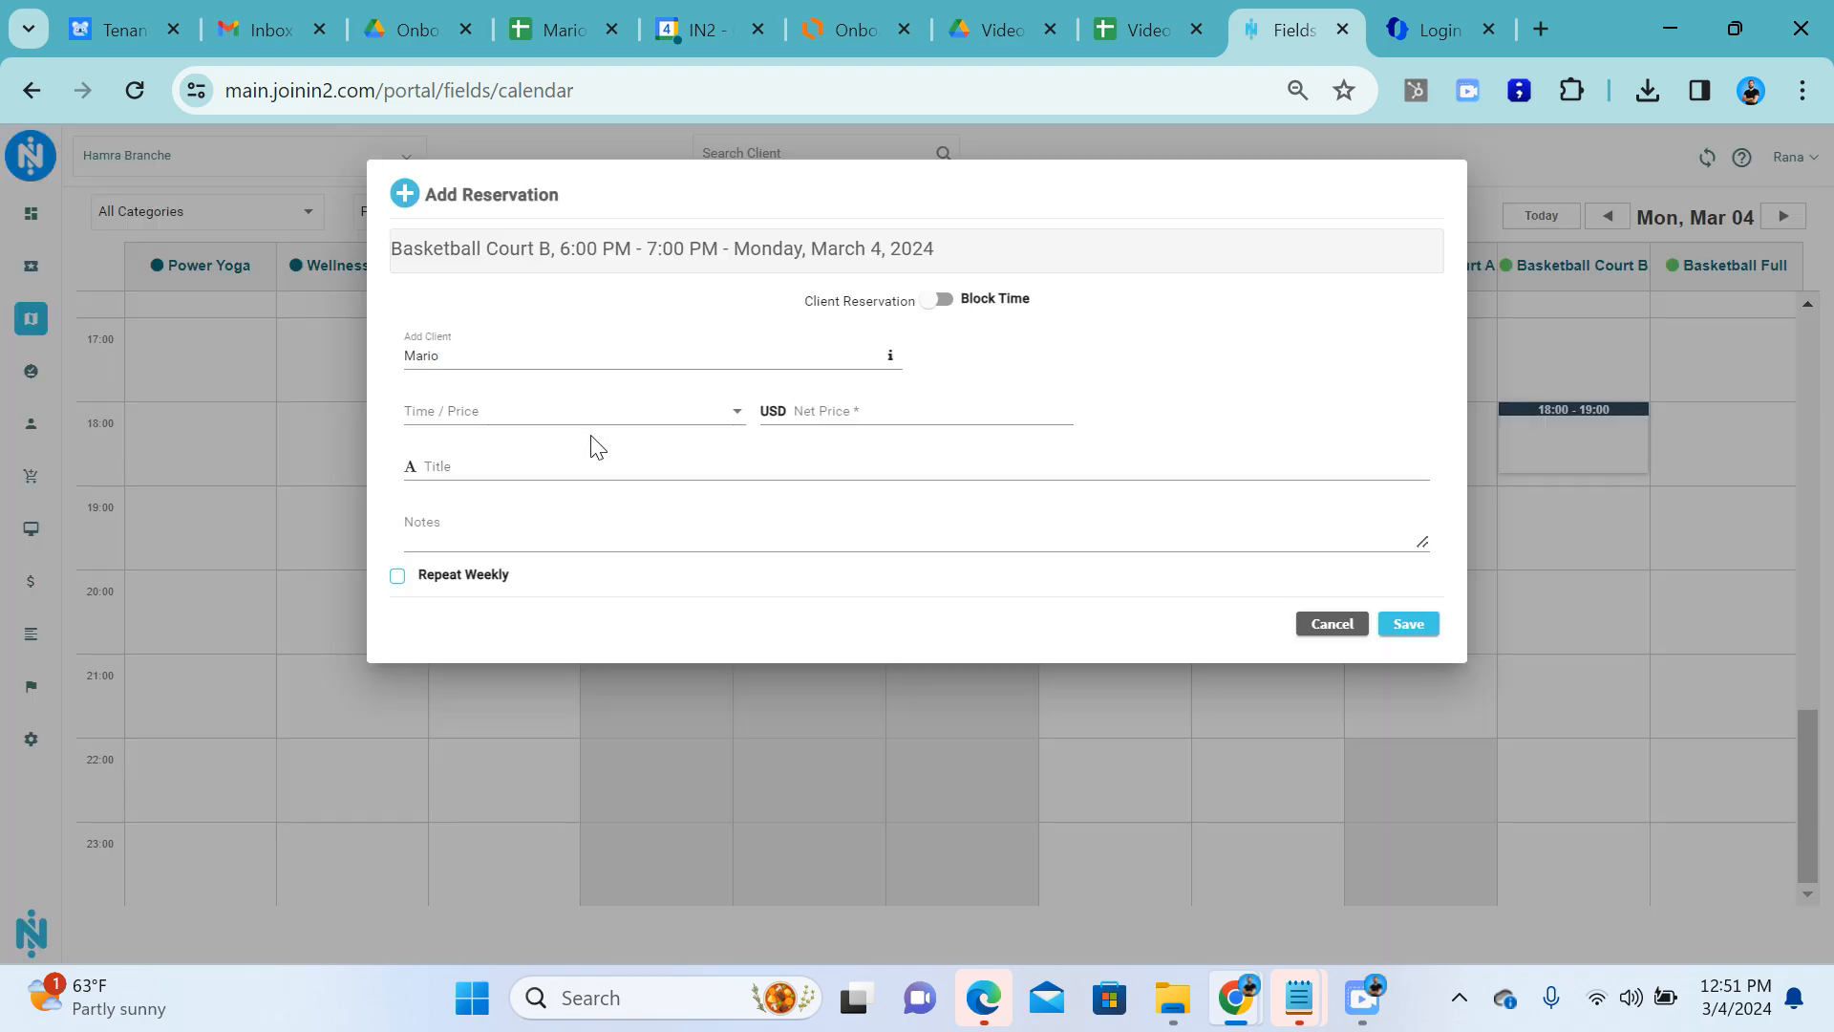
left_click(578, 417)
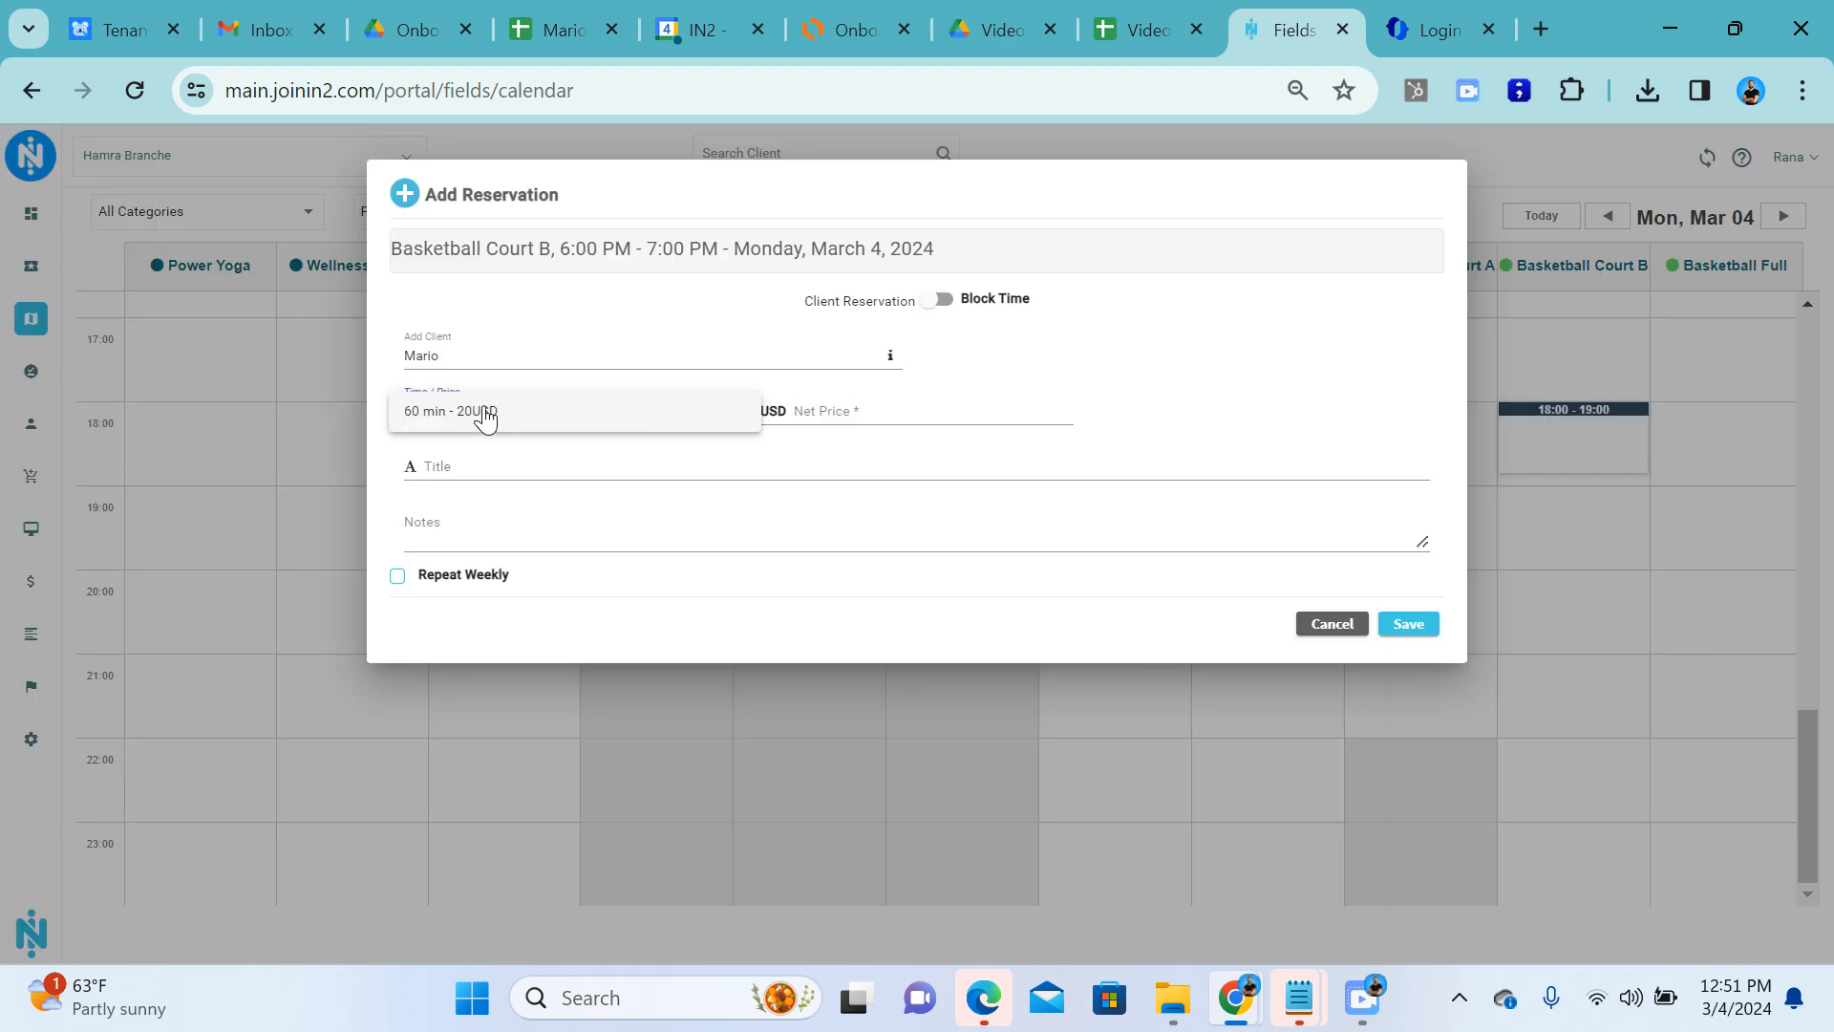
left_click(521, 427)
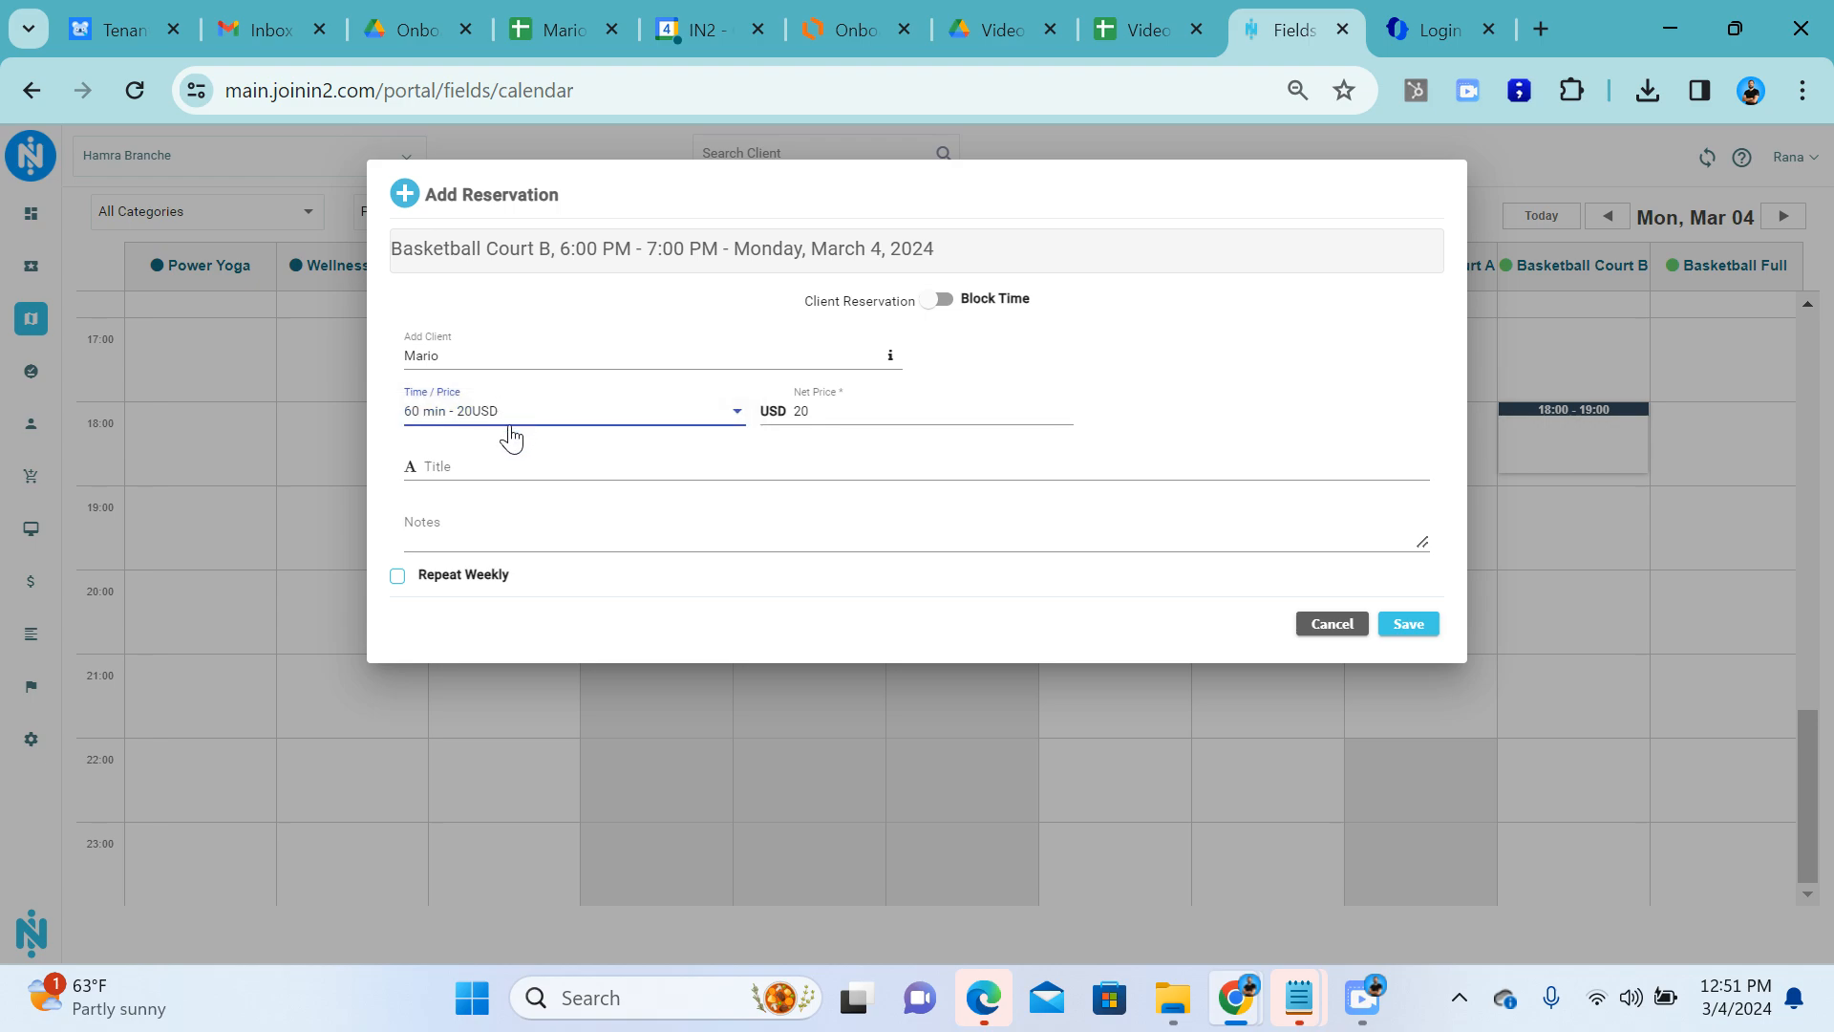
Title the Basketball Court B reservation Rent Out.
left_click(494, 469)
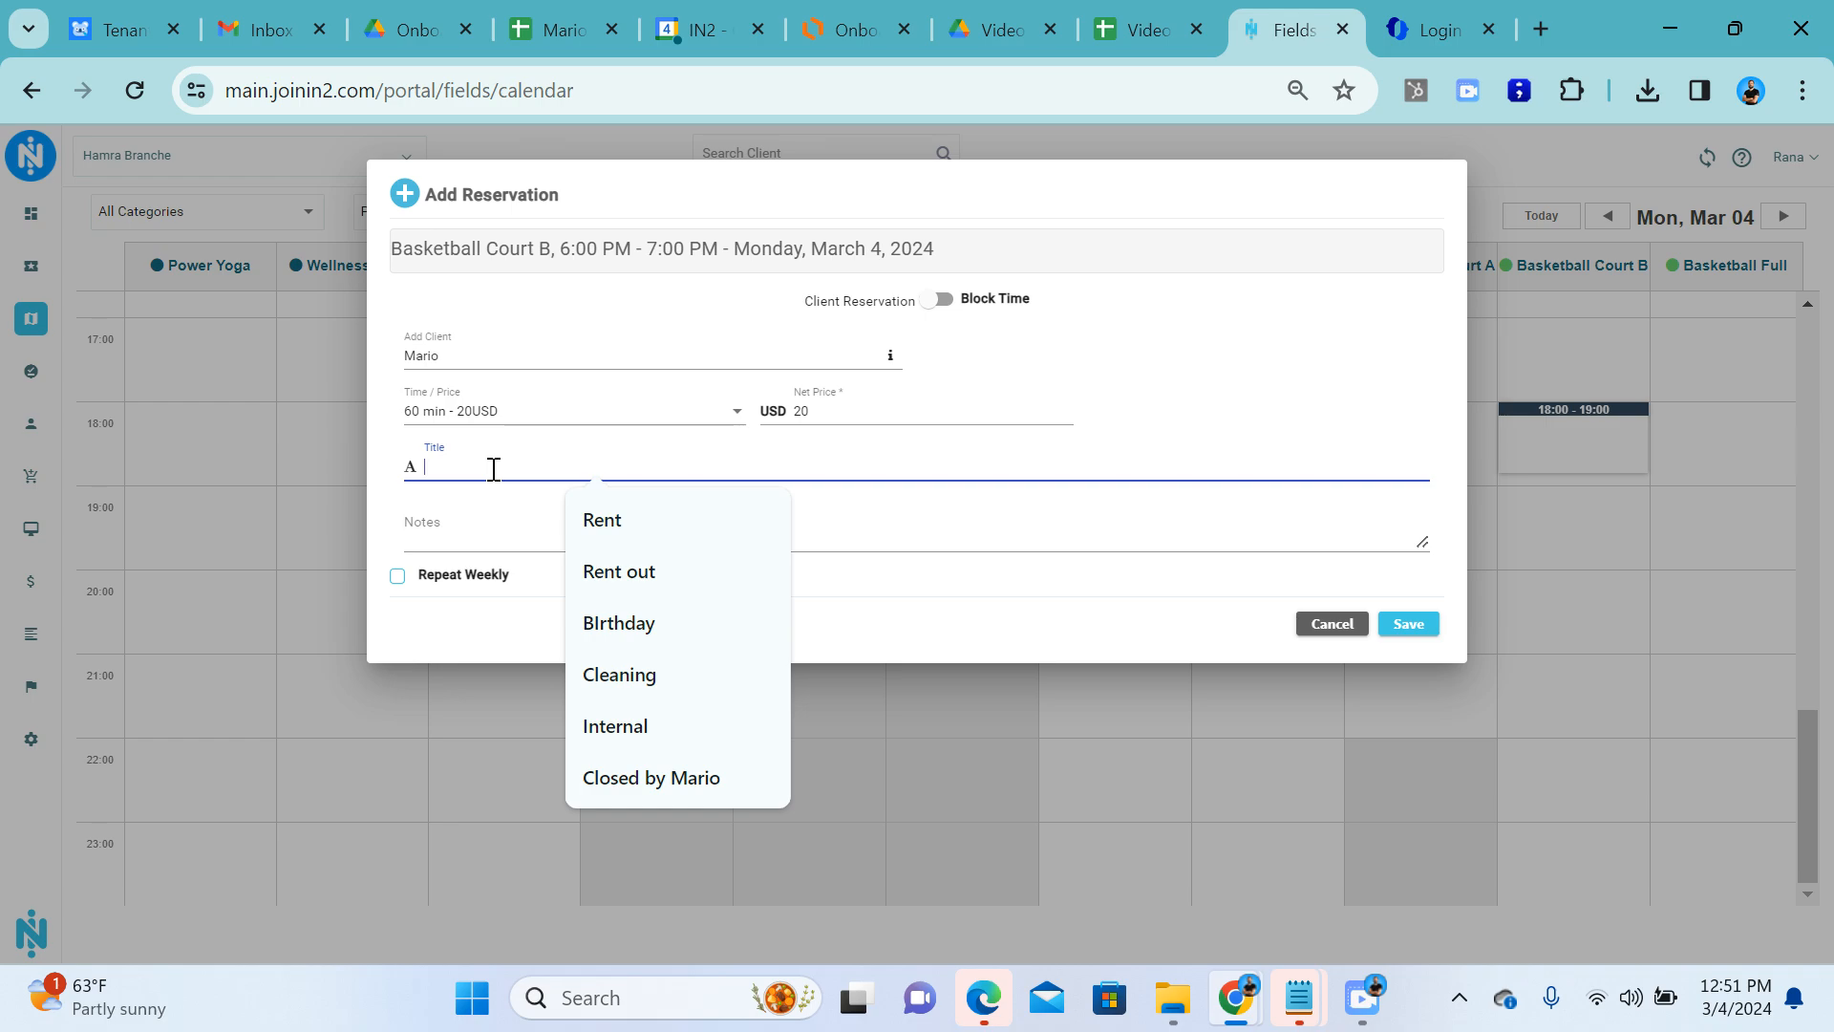
type("Rent Out")
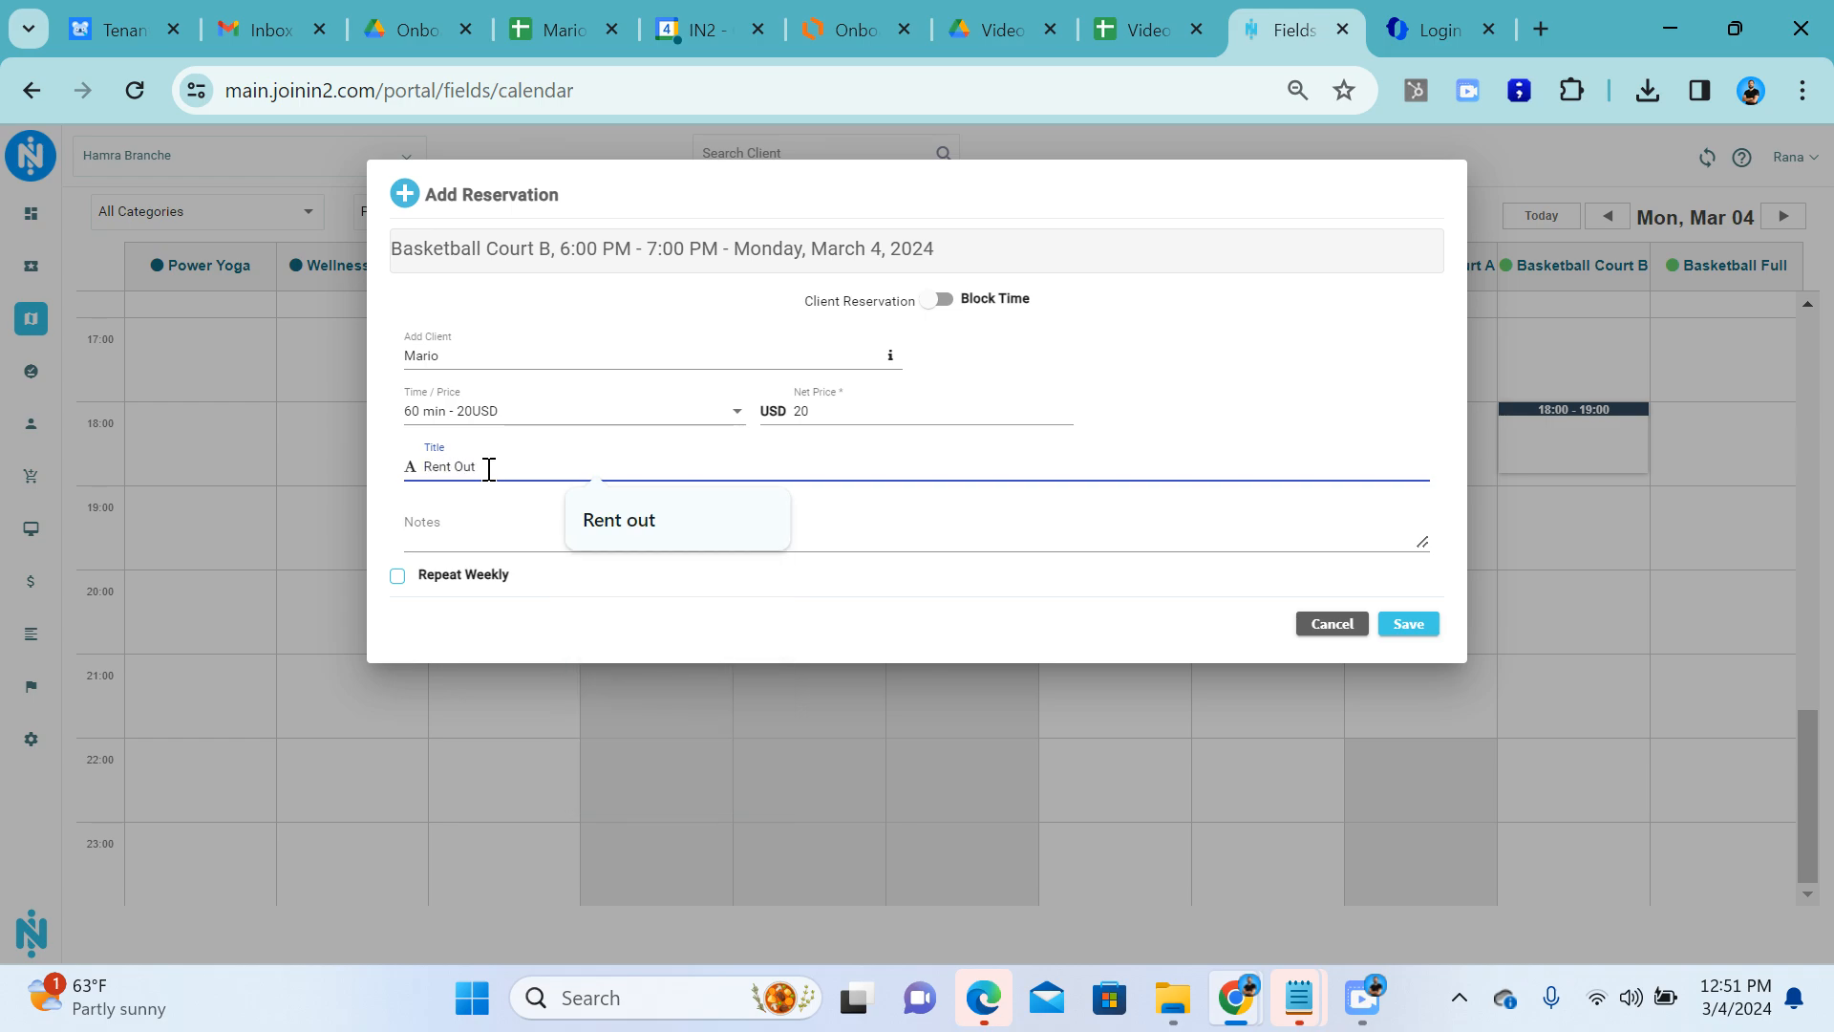
left_click(382, 465)
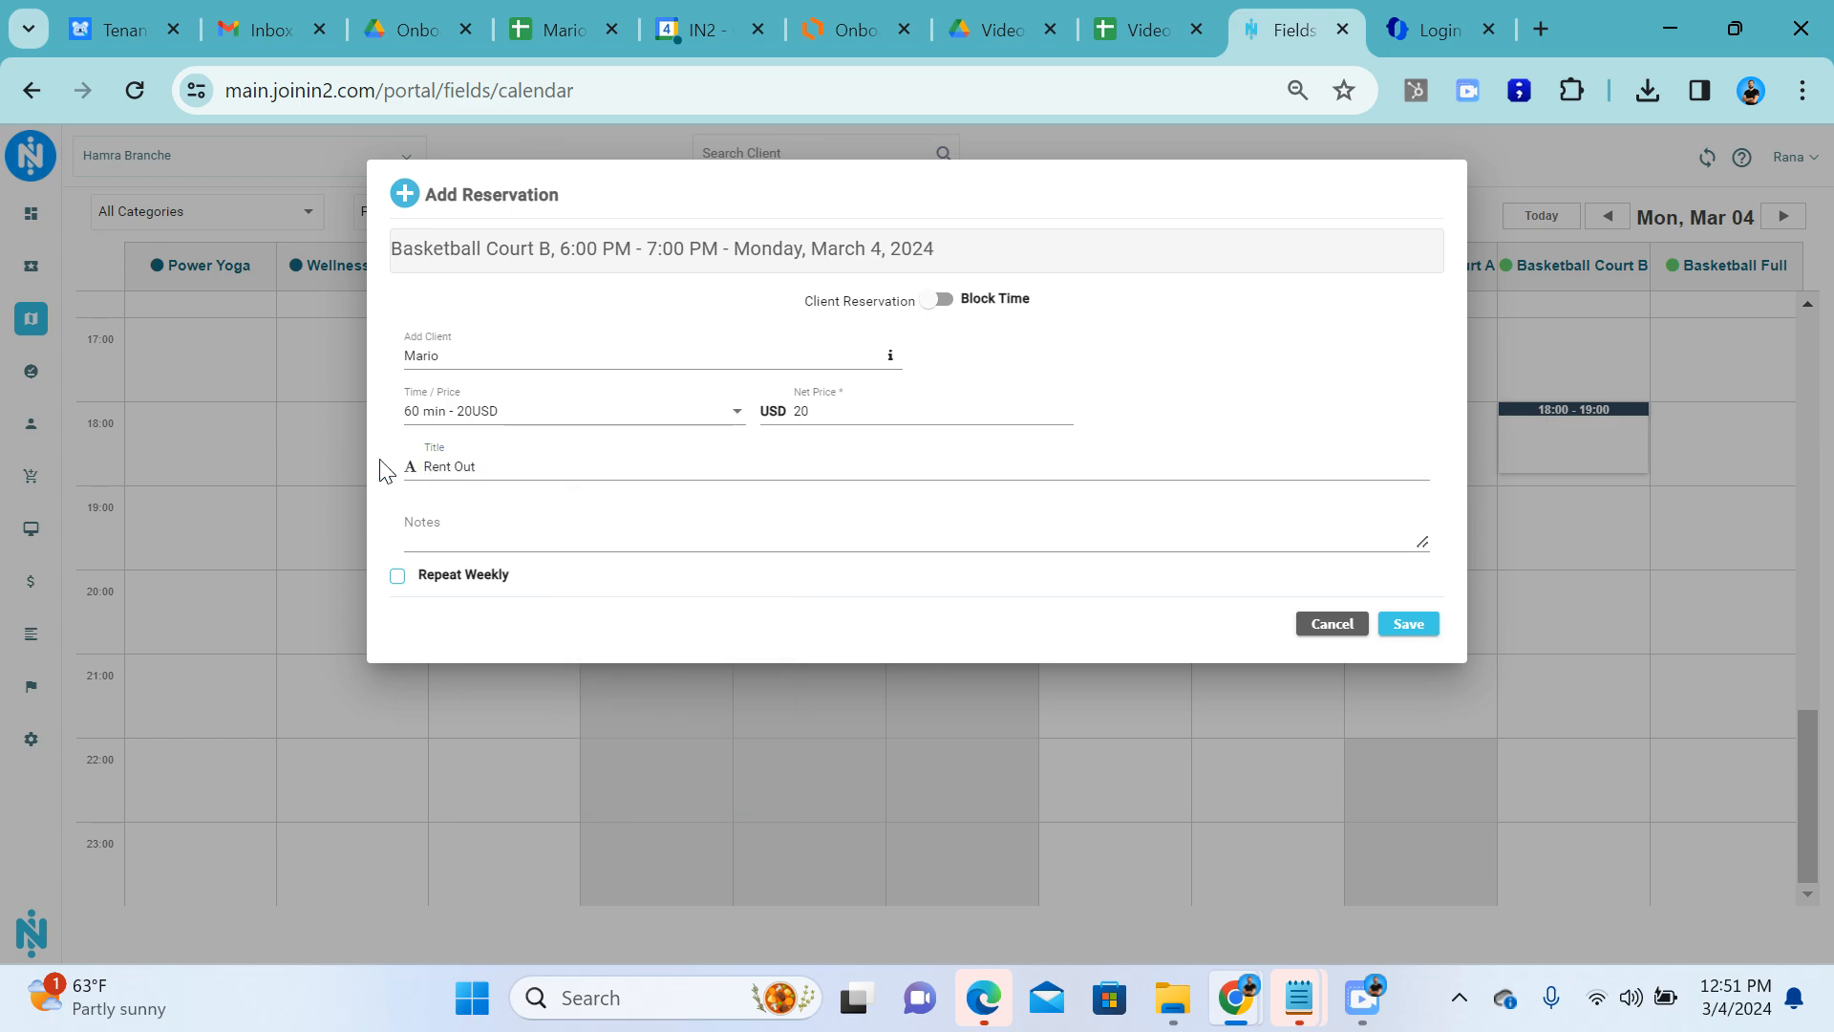
Repeat the reservation weekly until 31/5/2024 and save it.
left_click(441, 578)
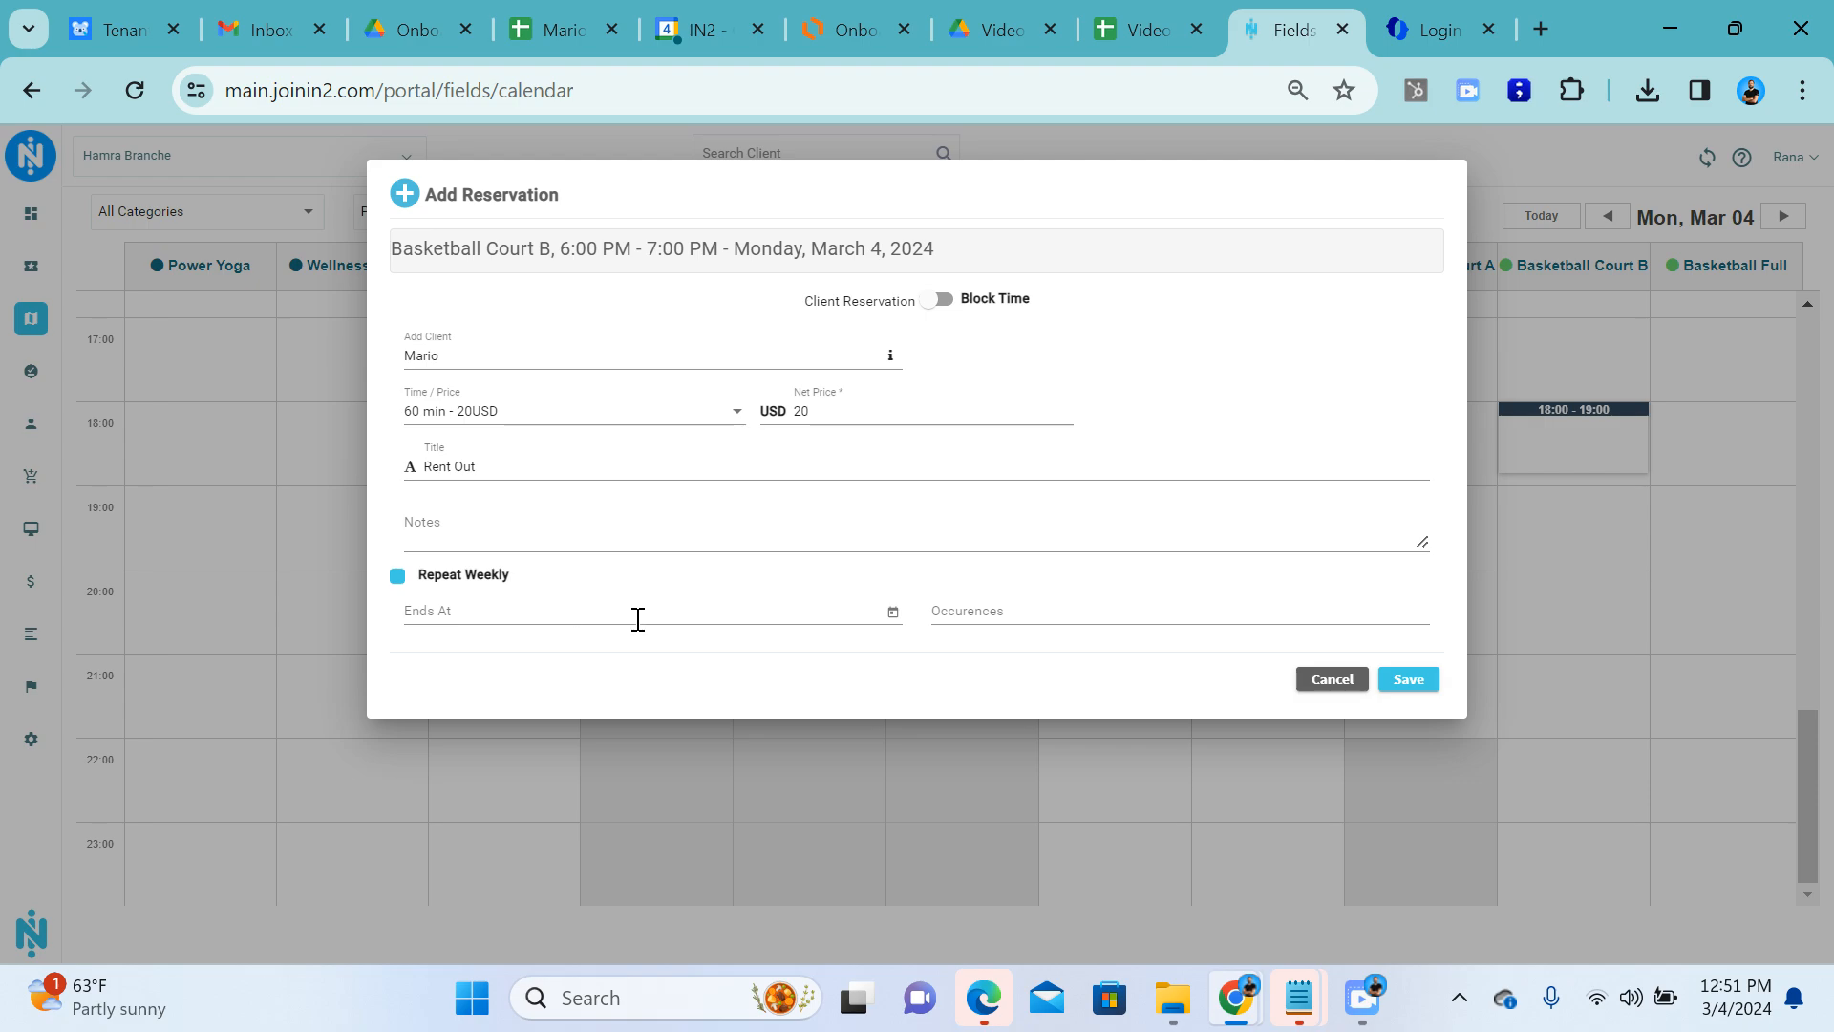
left_click(892, 615)
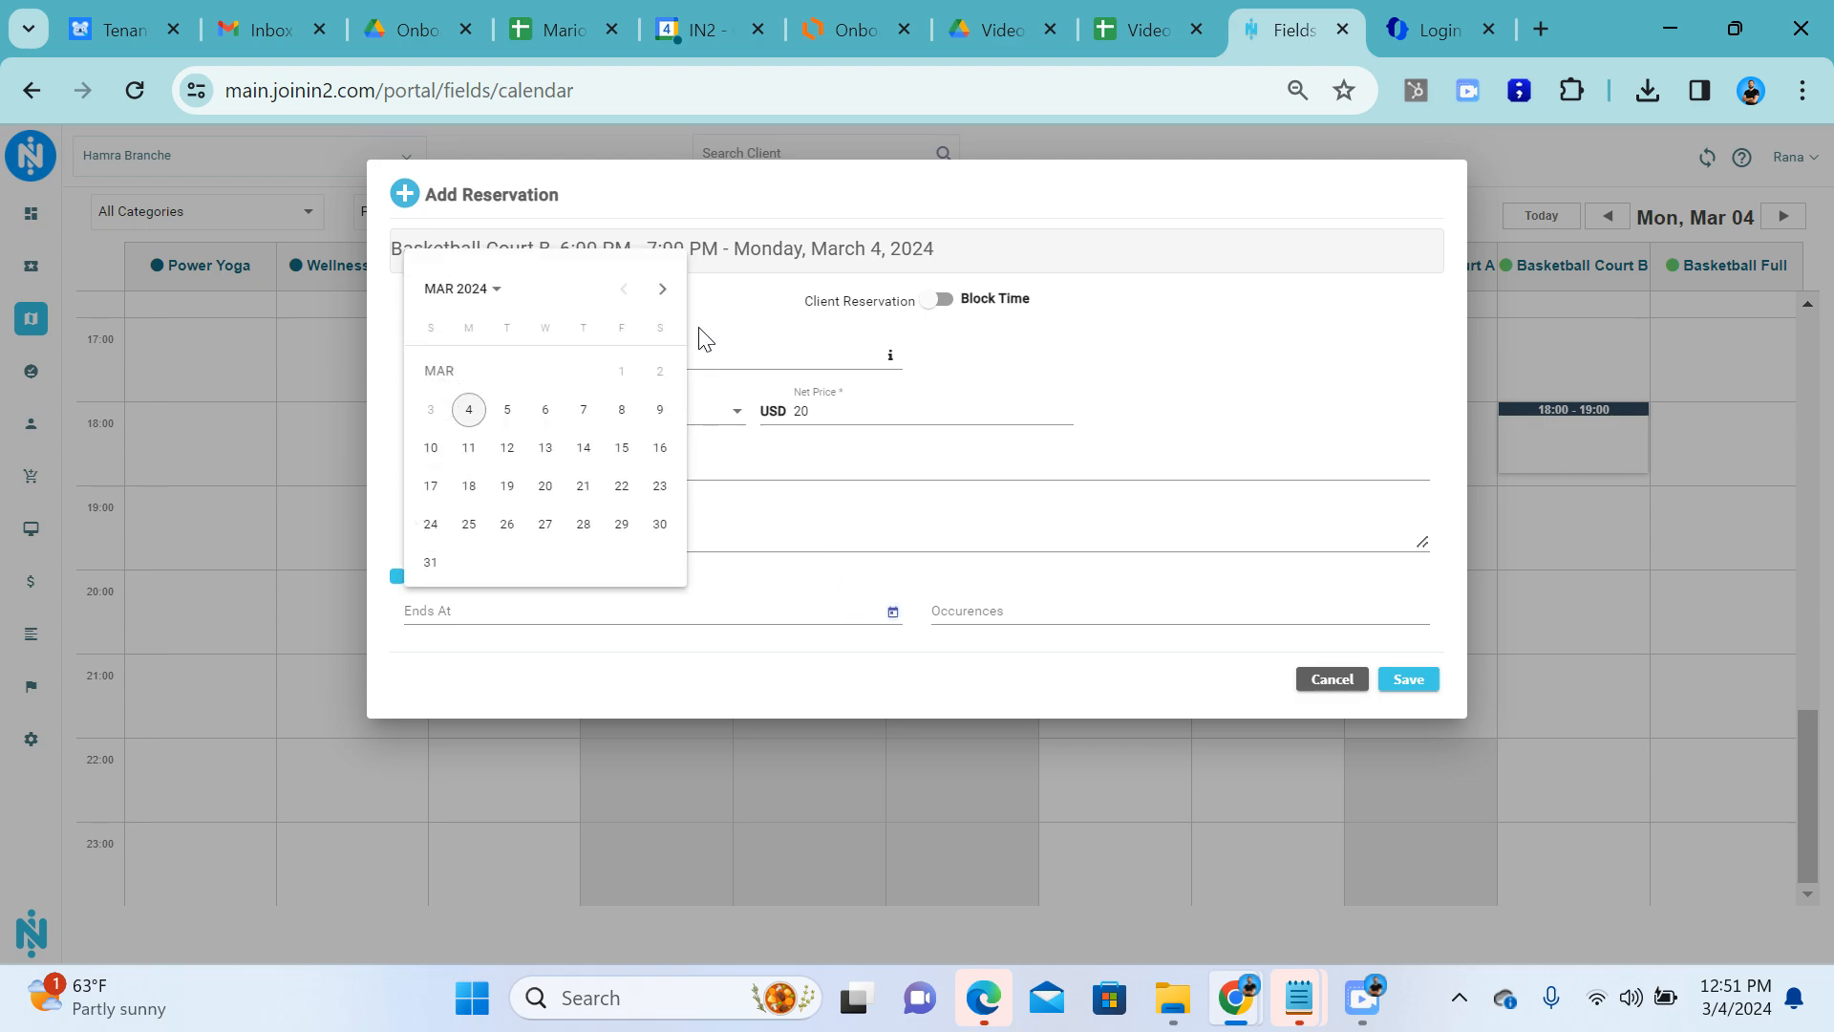
left_click(663, 302)
left_click(663, 302)
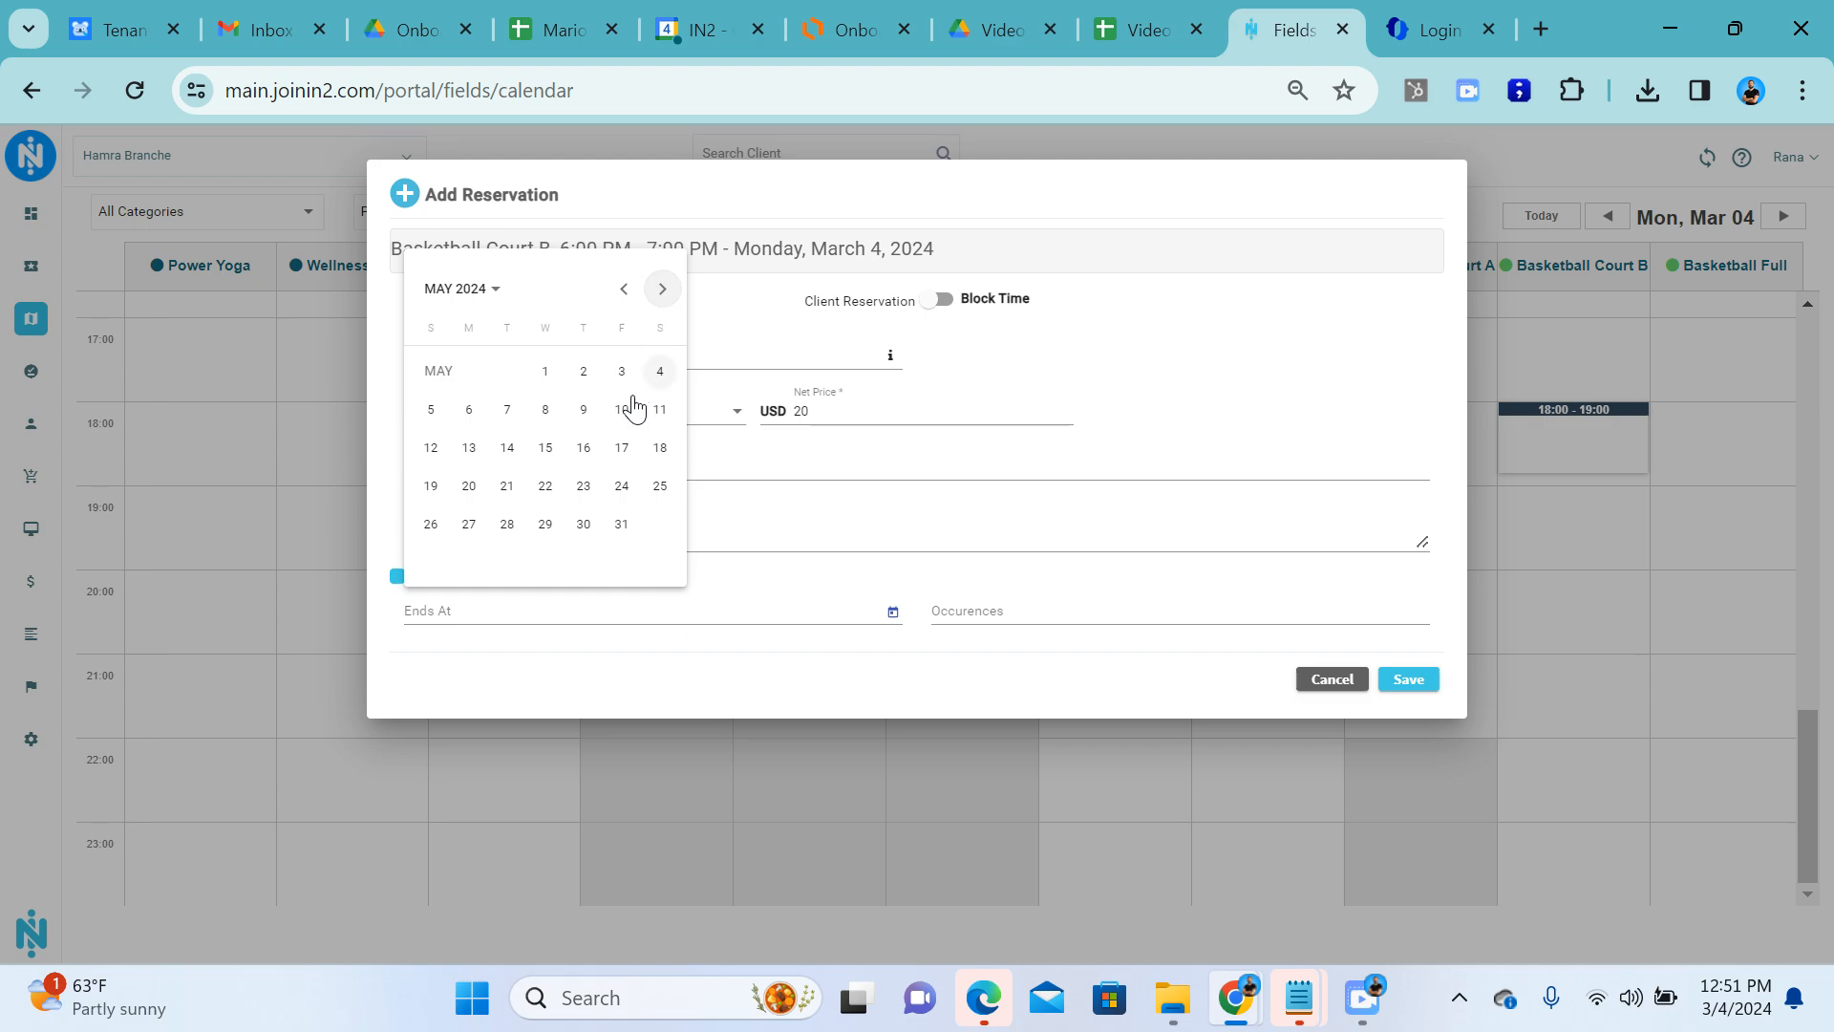
left_click(635, 530)
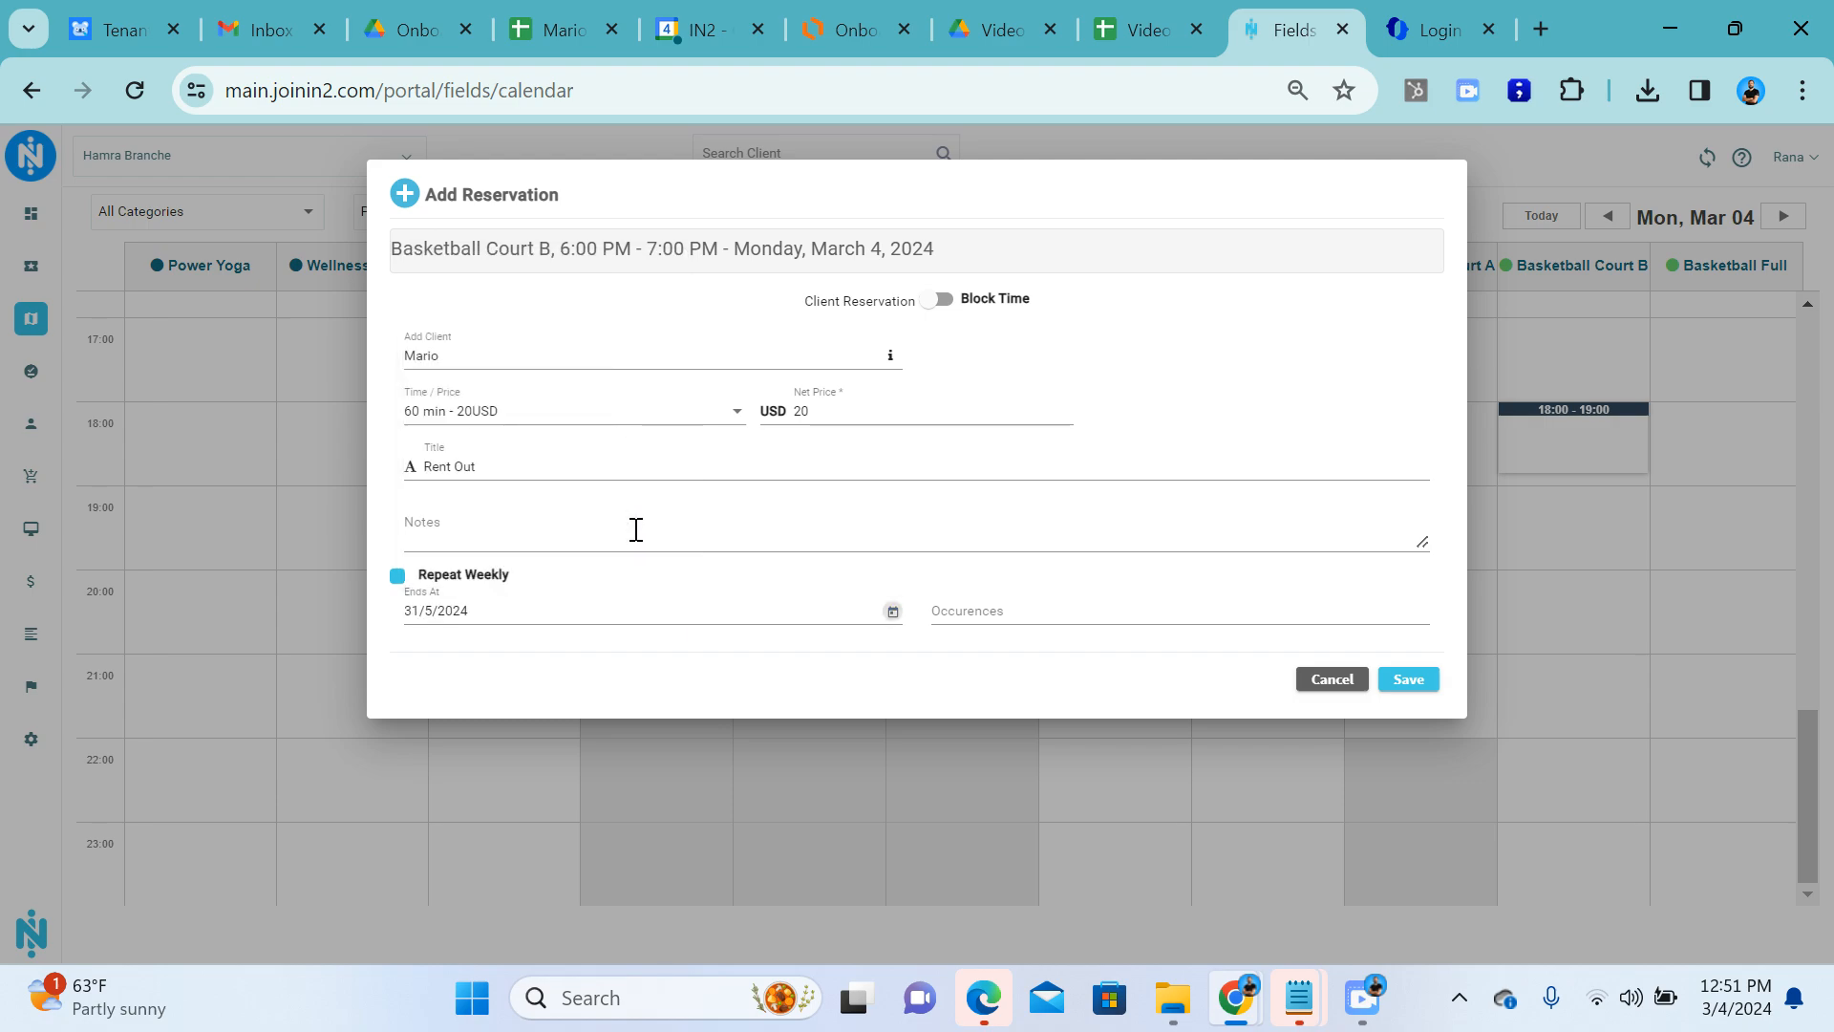
left_click(1410, 680)
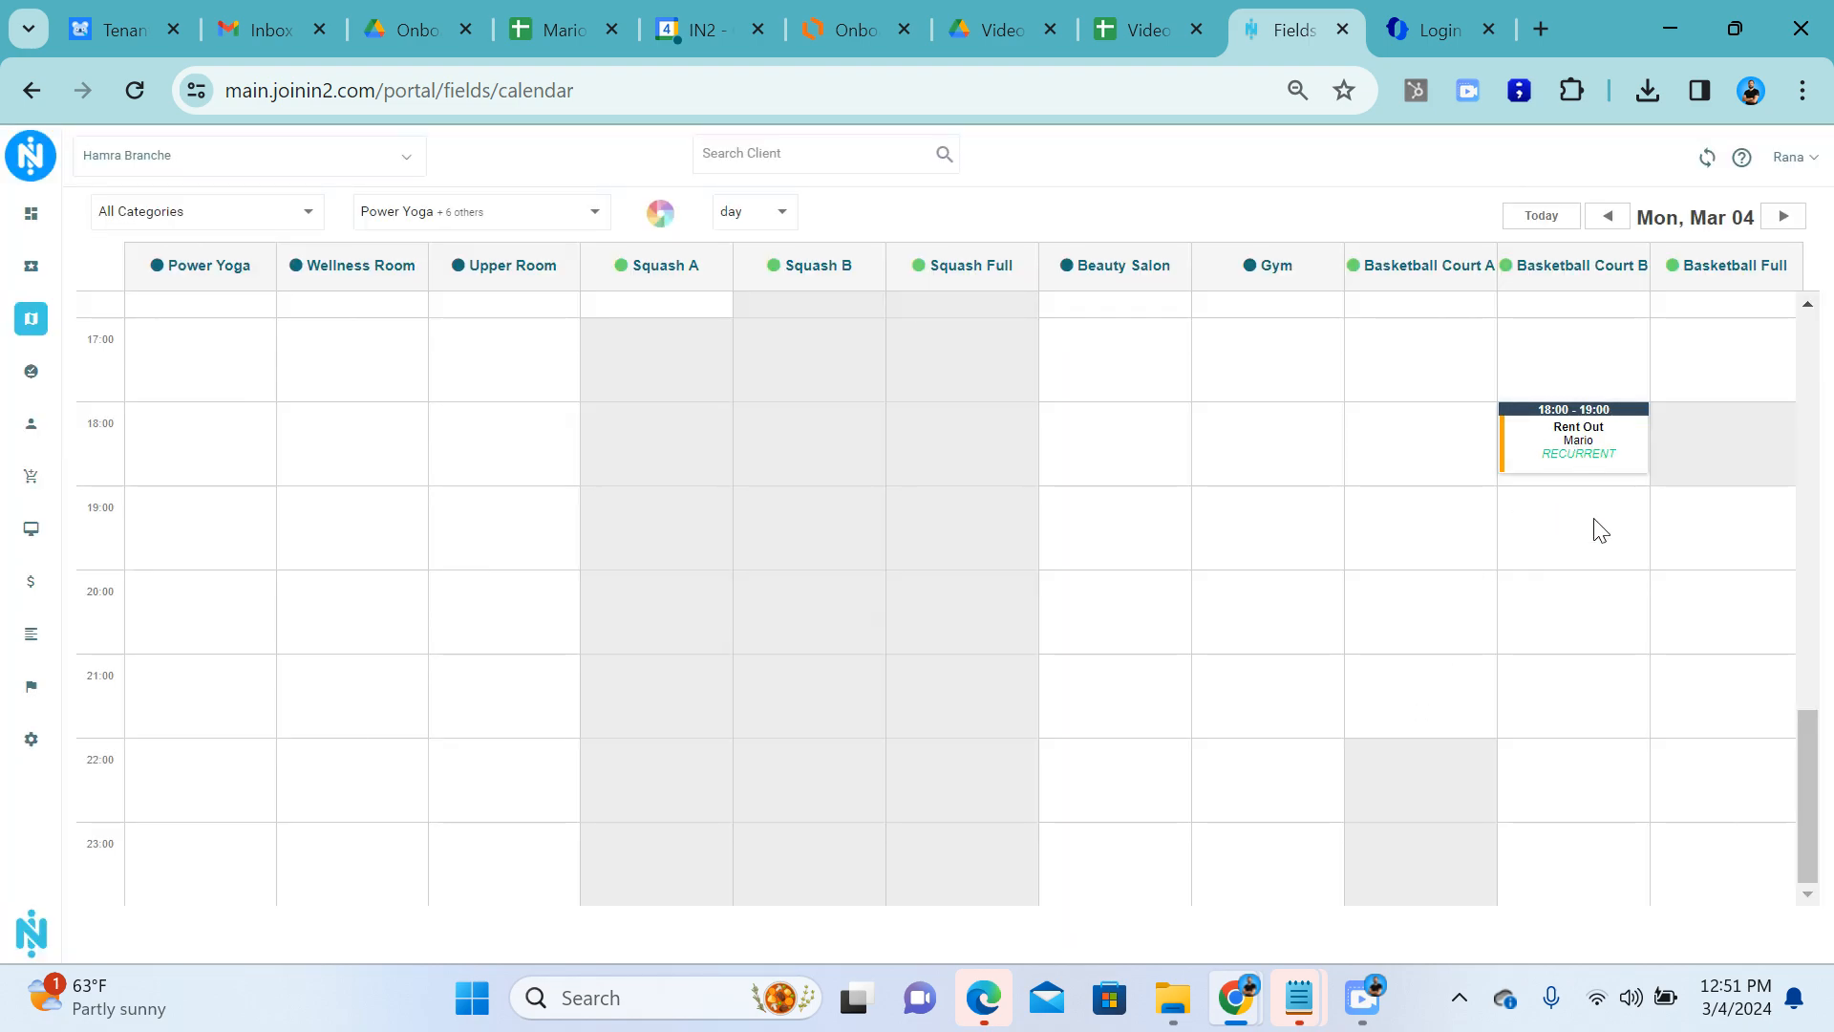
Record the client's arrival for the 18:00 Rent Out reservation in Basketball Court B and open its invoice.
left_click(1589, 447)
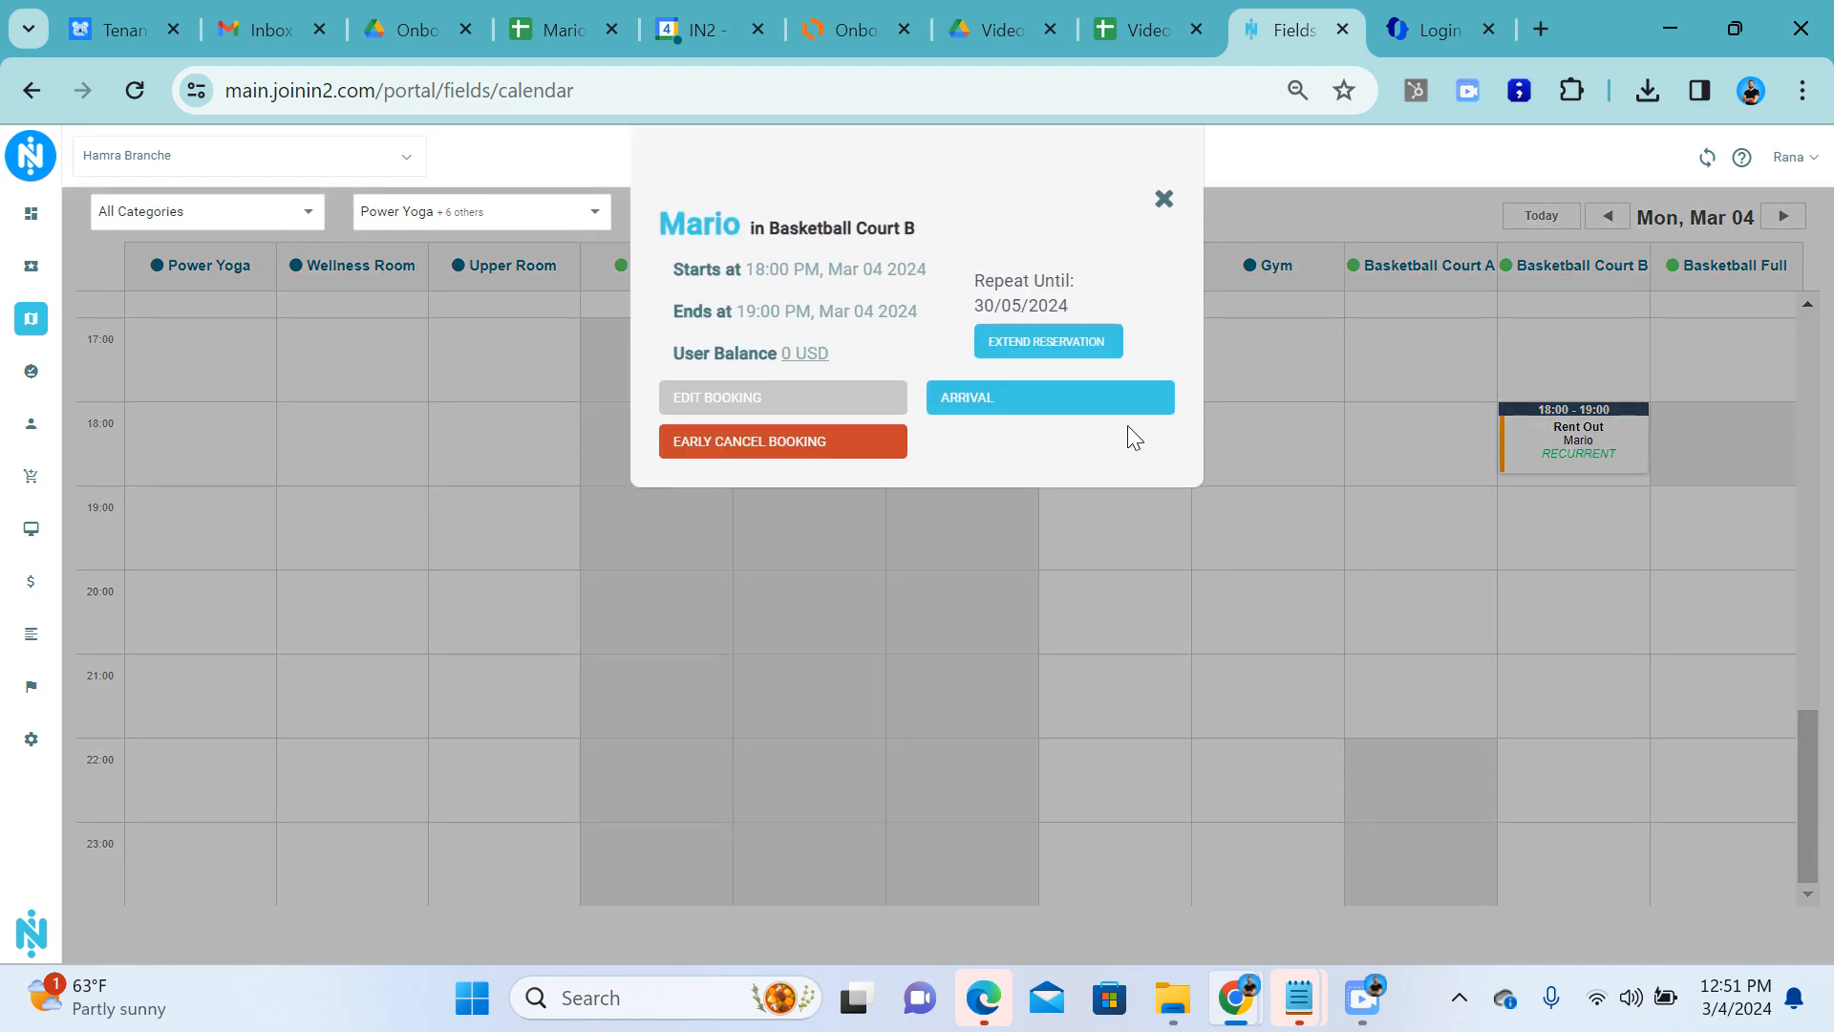
left_click(1056, 403)
left_click(1044, 454)
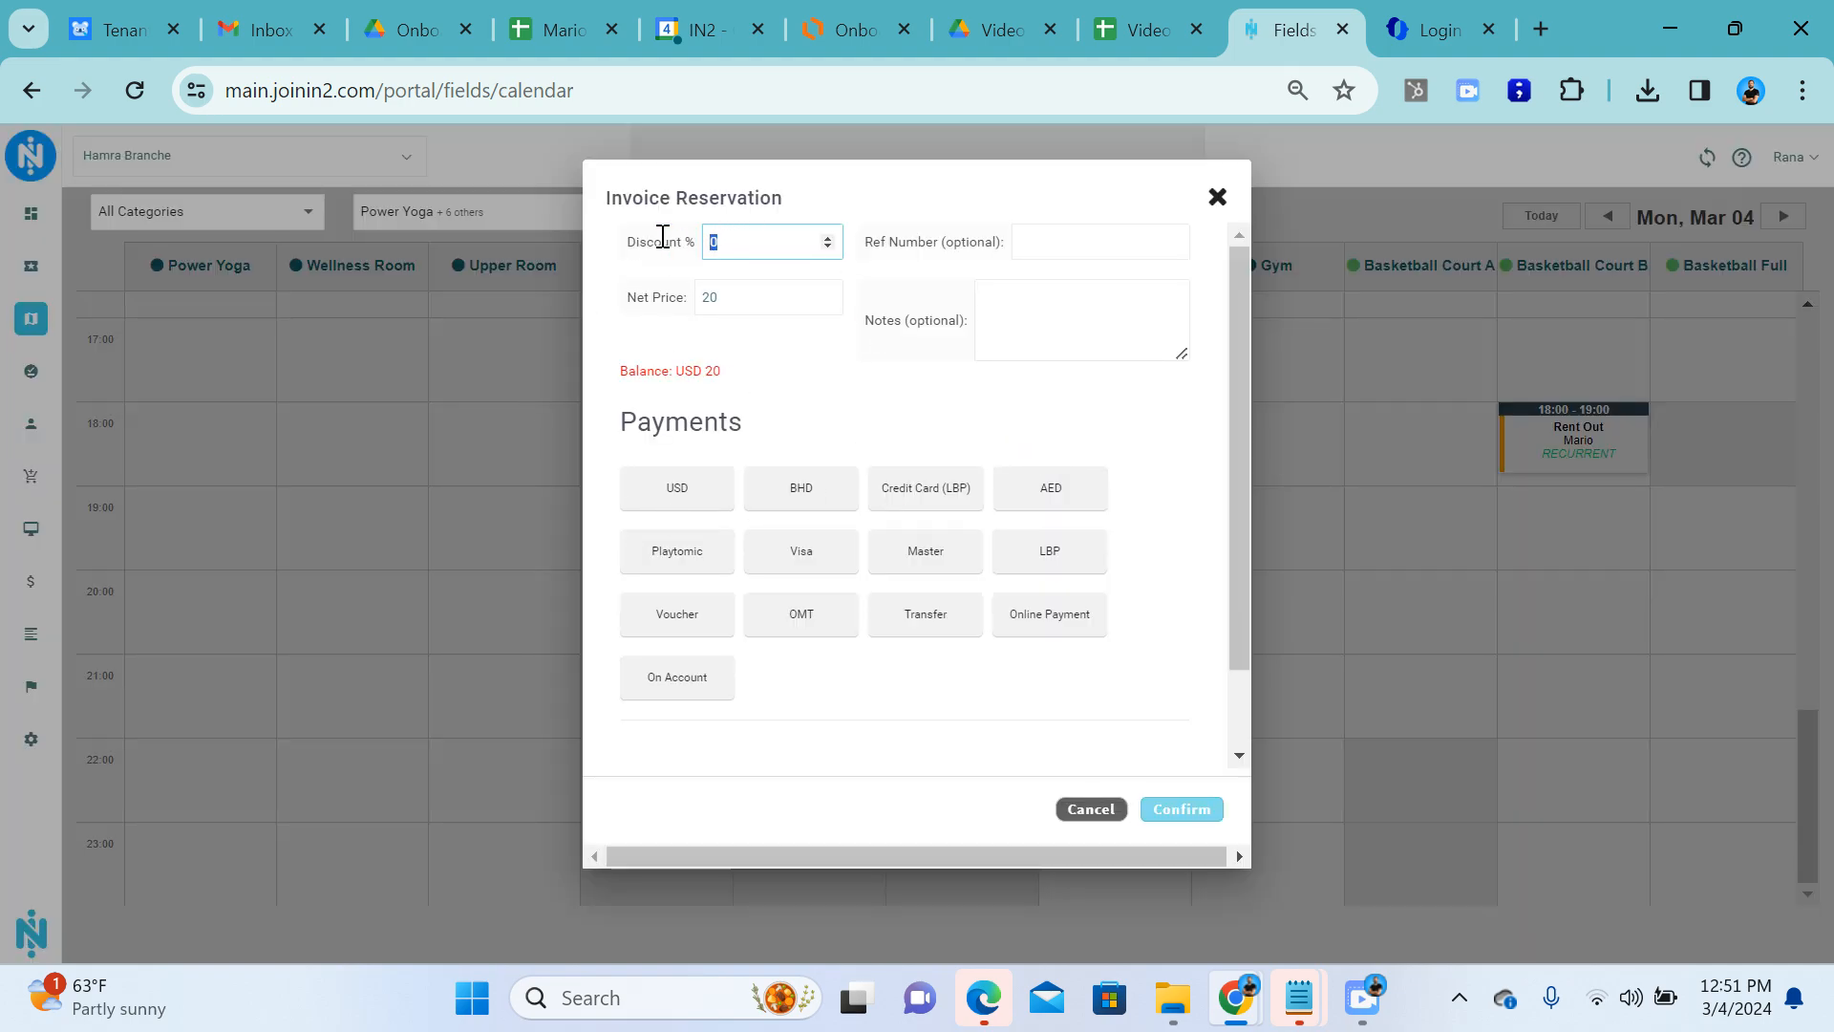
Try a 50% discount on the reservation invoice.
left_click(1063, 246)
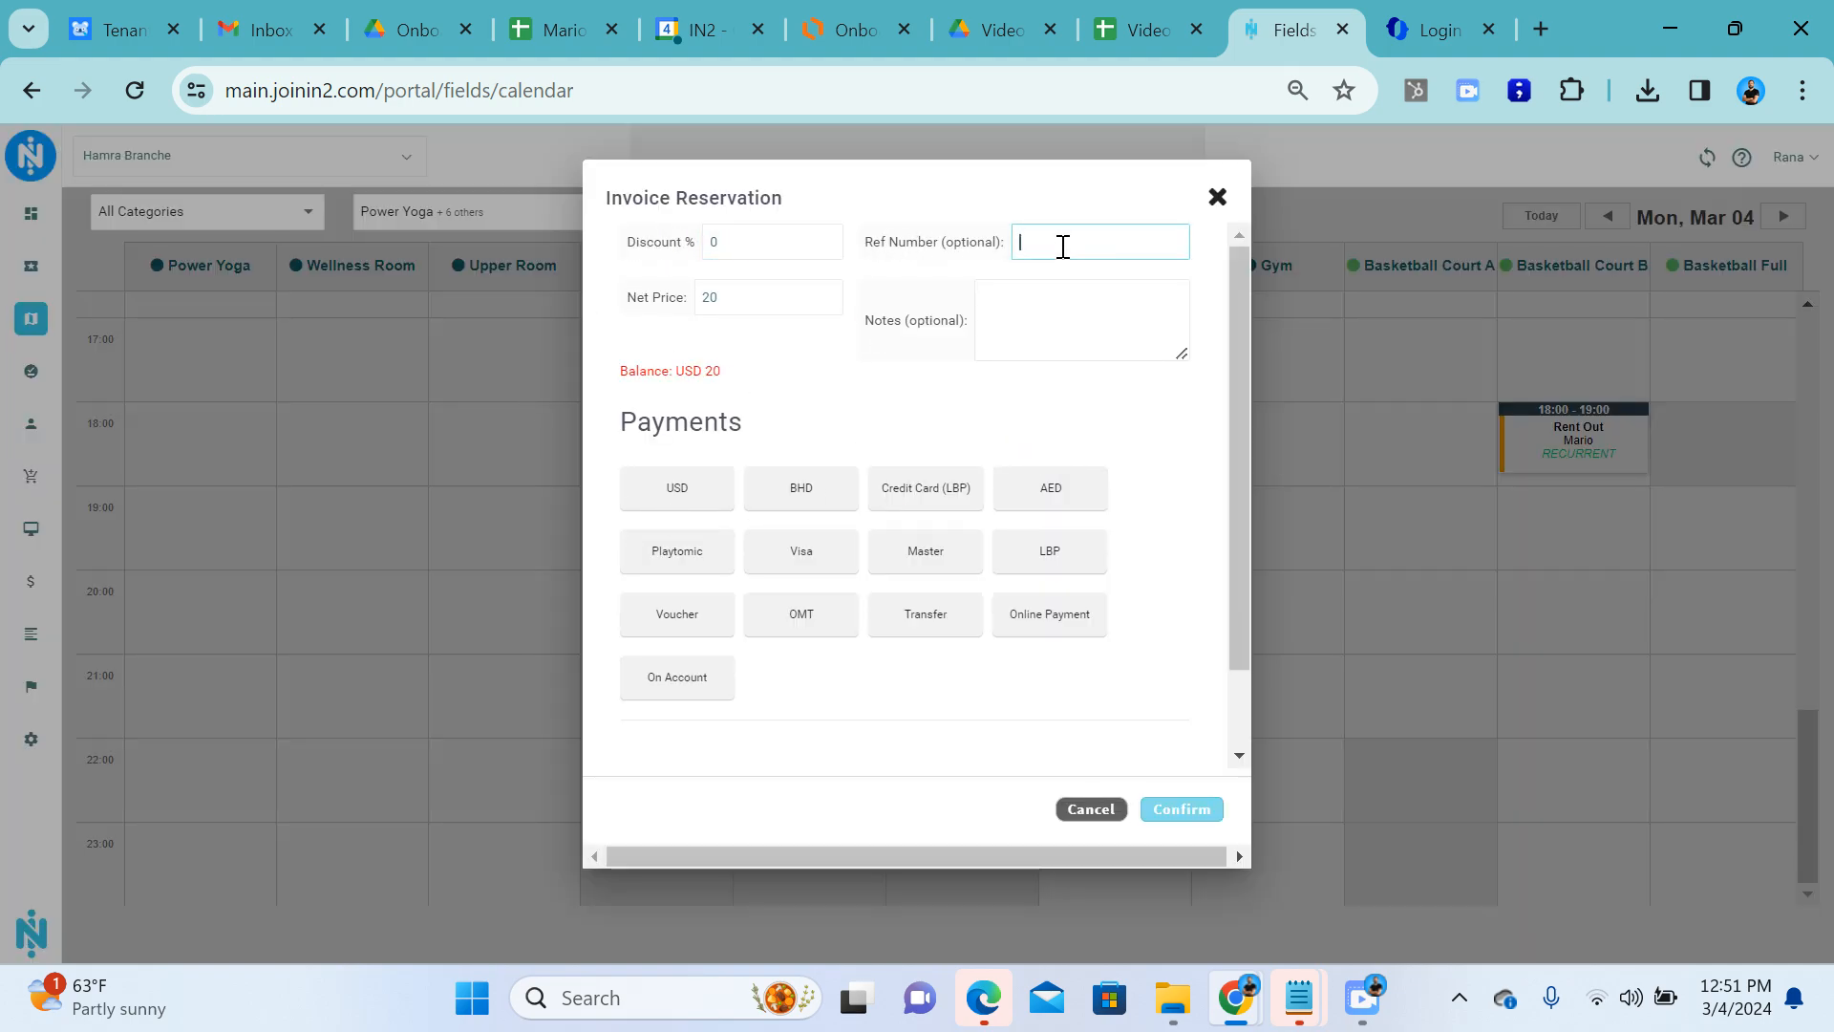
double_click(766, 296)
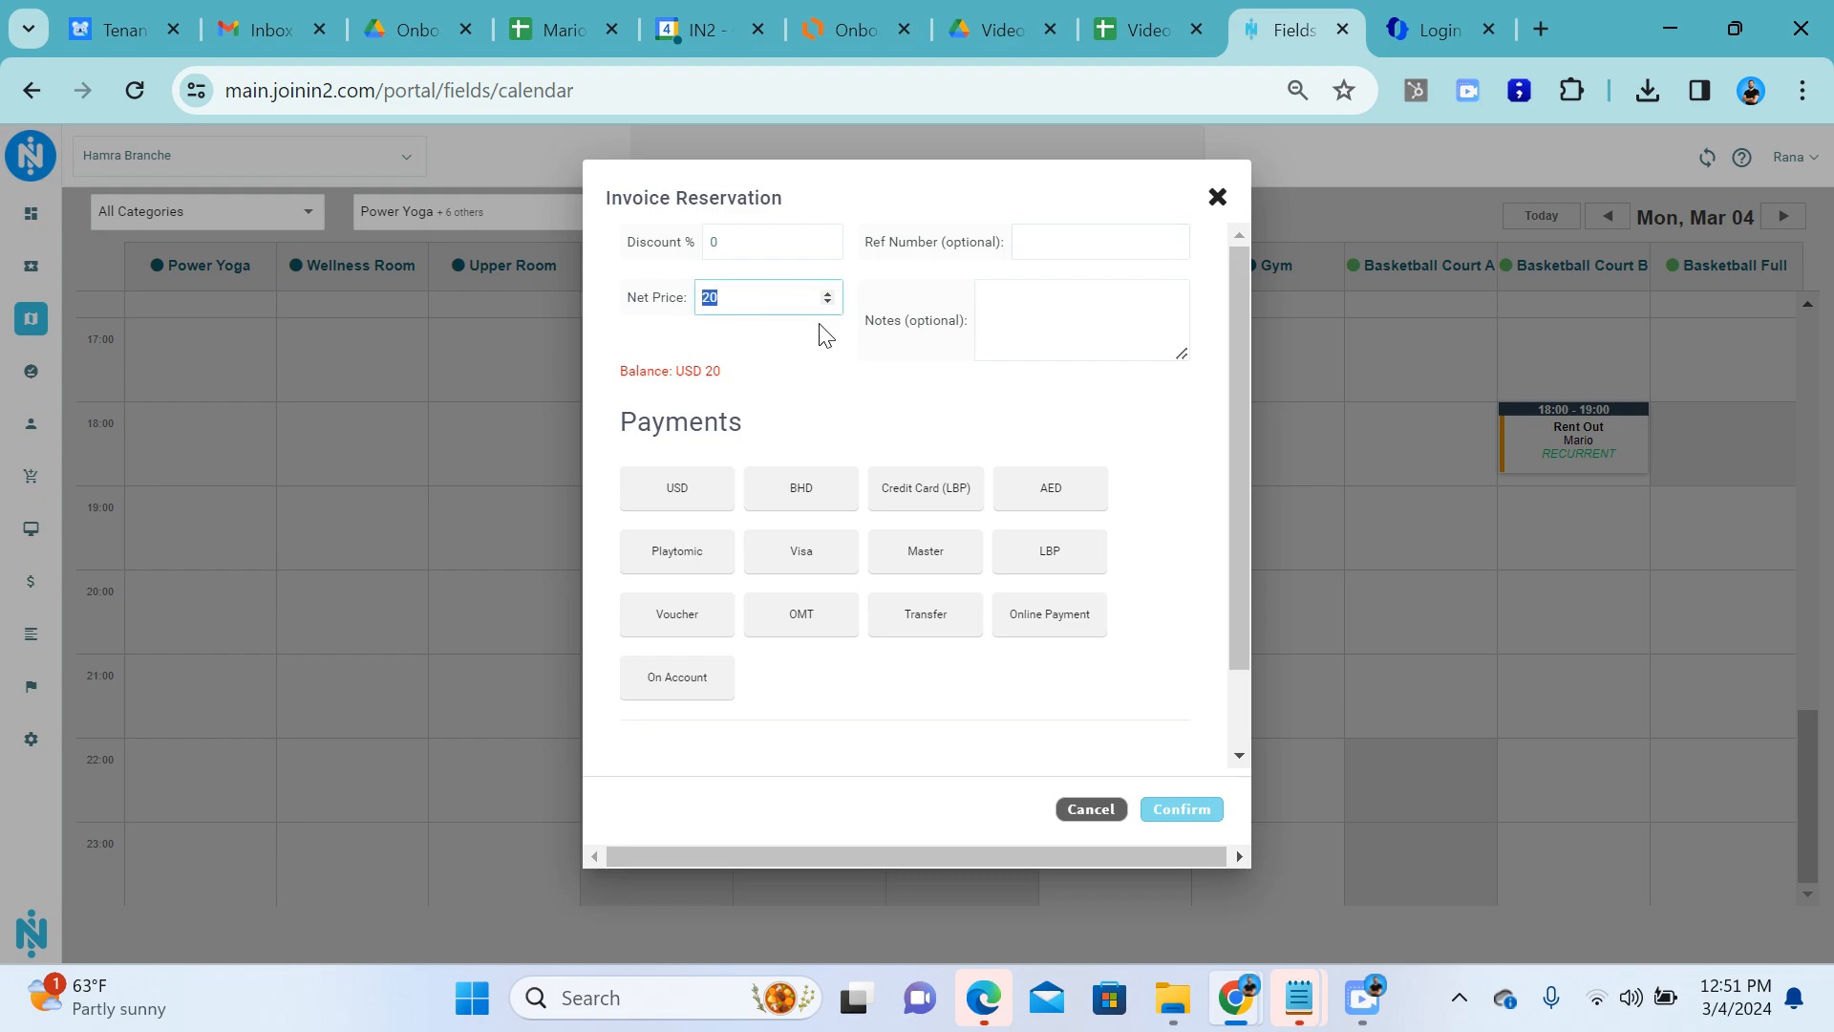
double_click(778, 243)
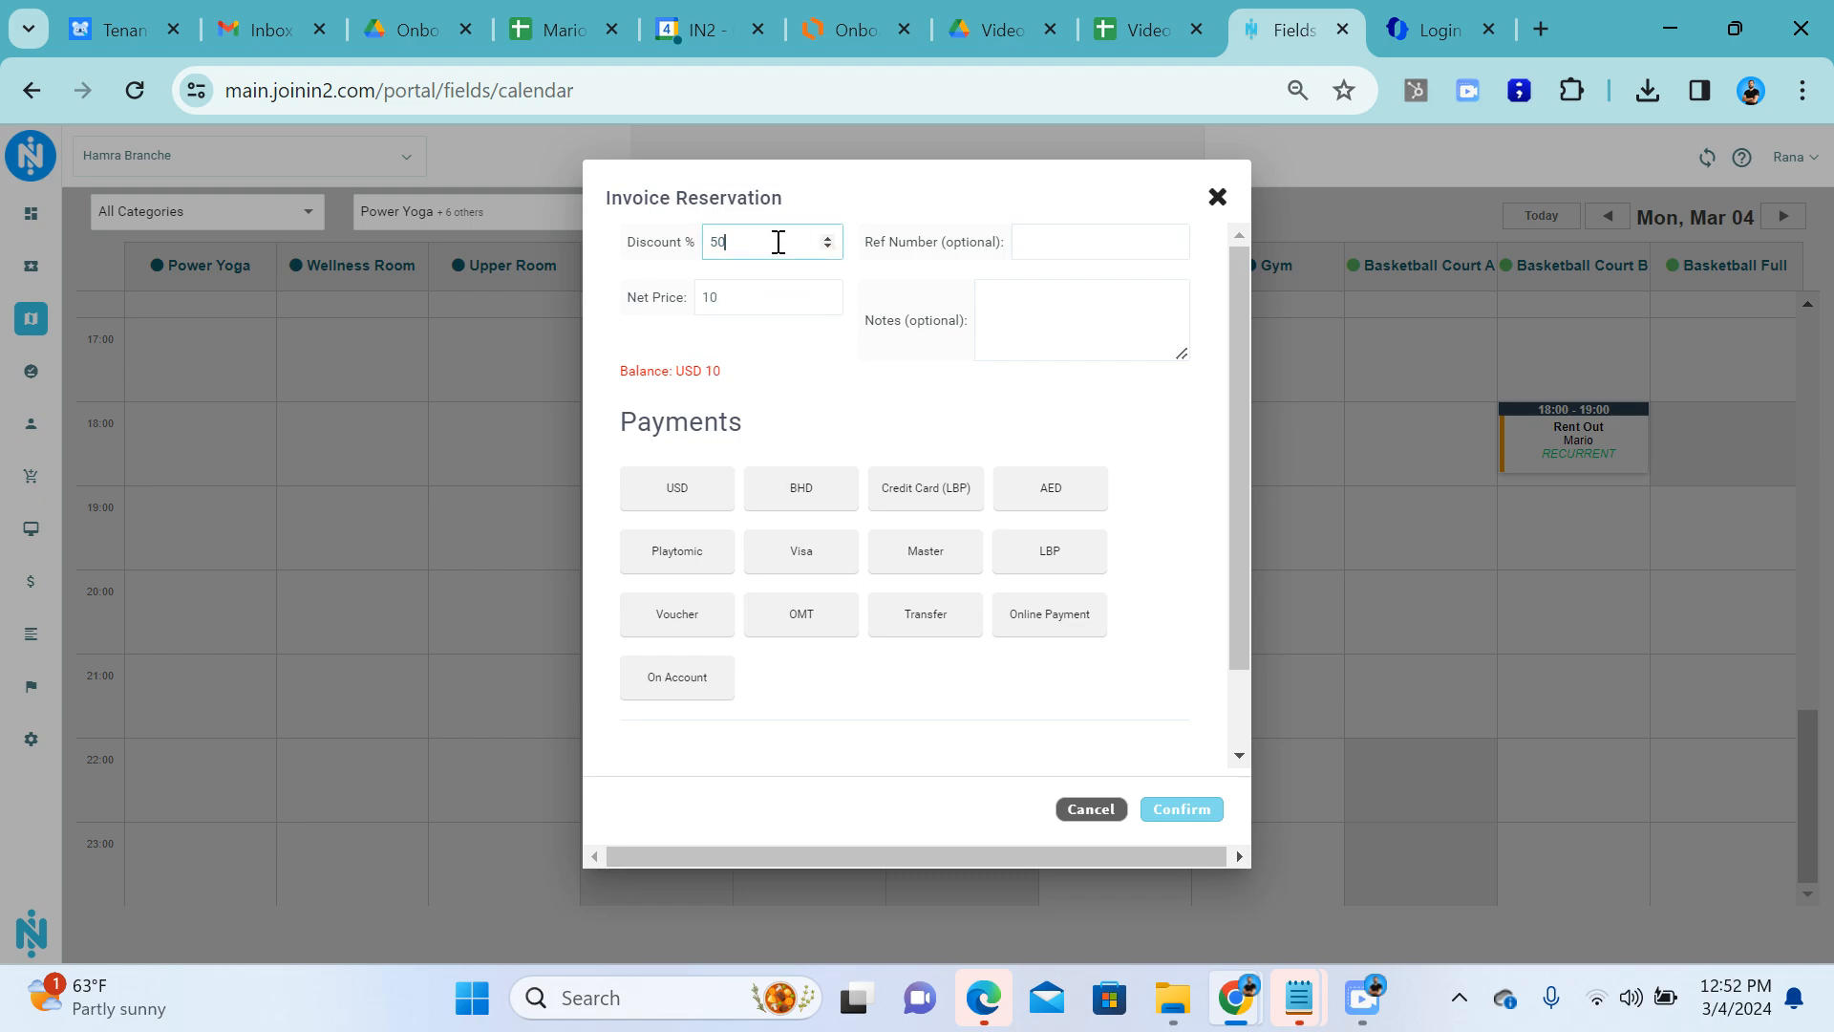
left_click(1020, 299)
Pay the reservation invoice in USD and confirm the payment.
scroll(1132, 464, "down", 1)
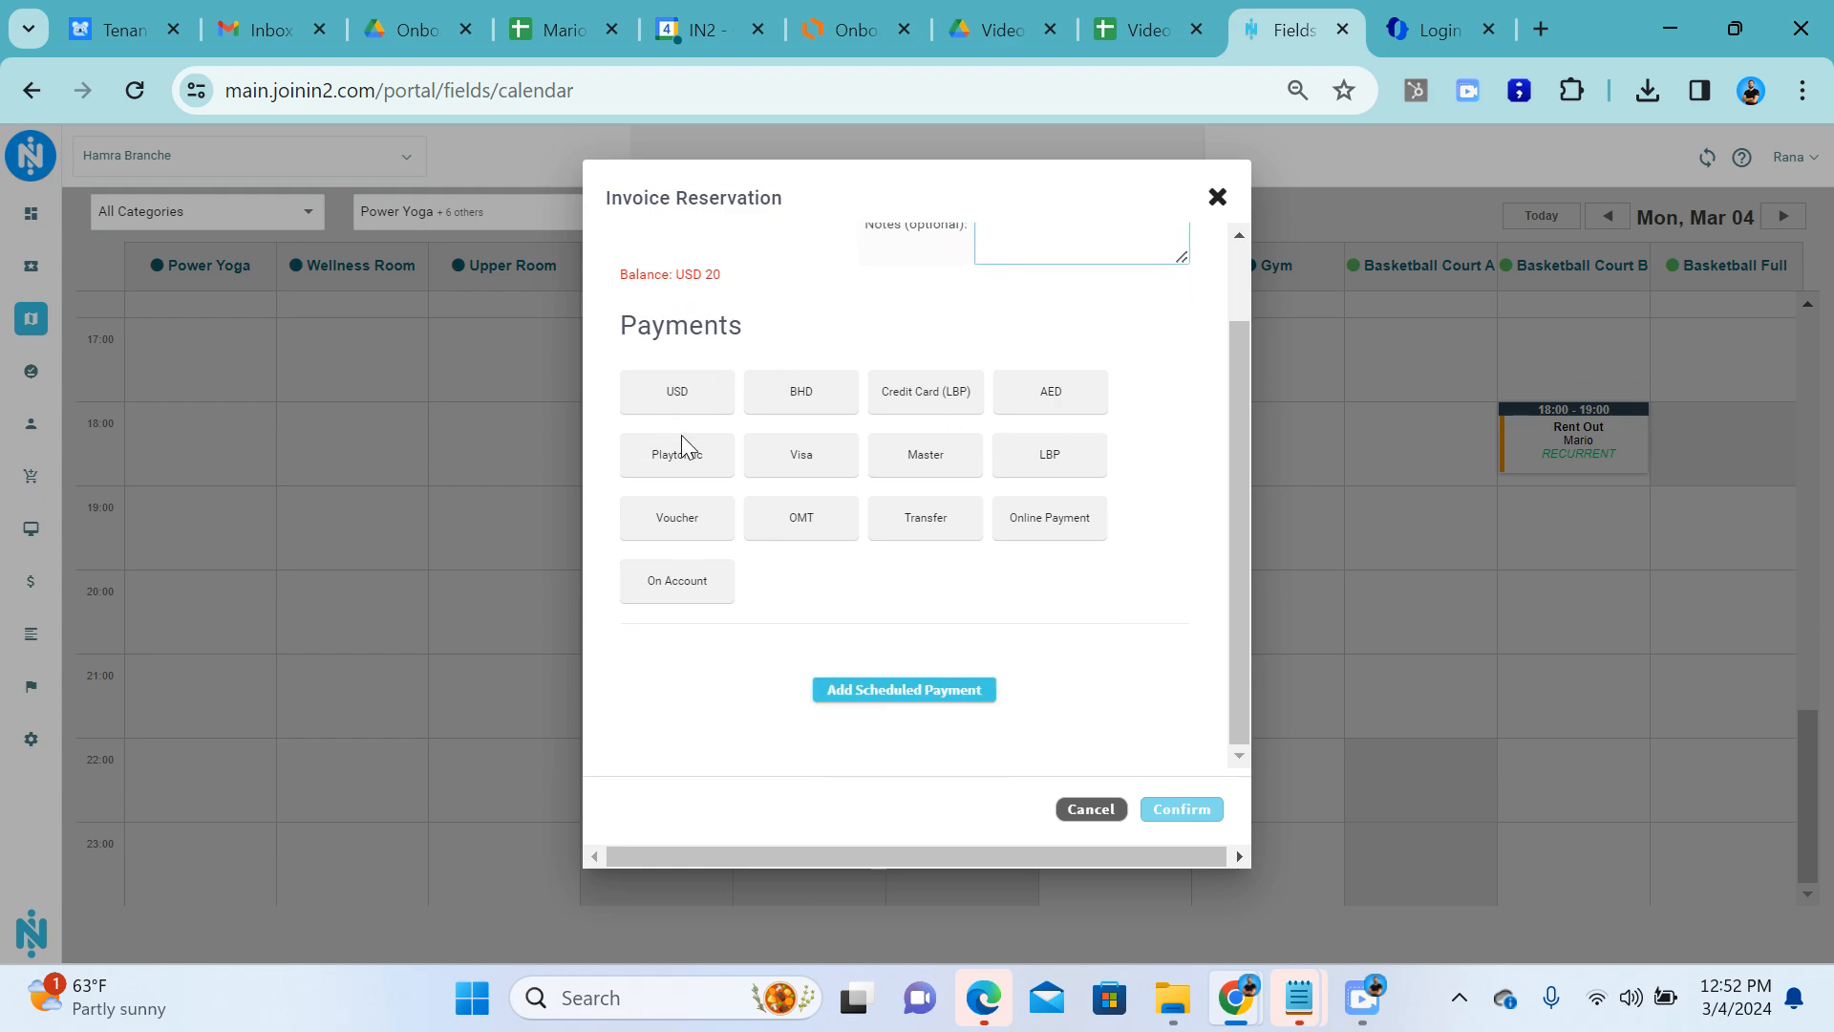
left_click(676, 389)
left_click(1196, 820)
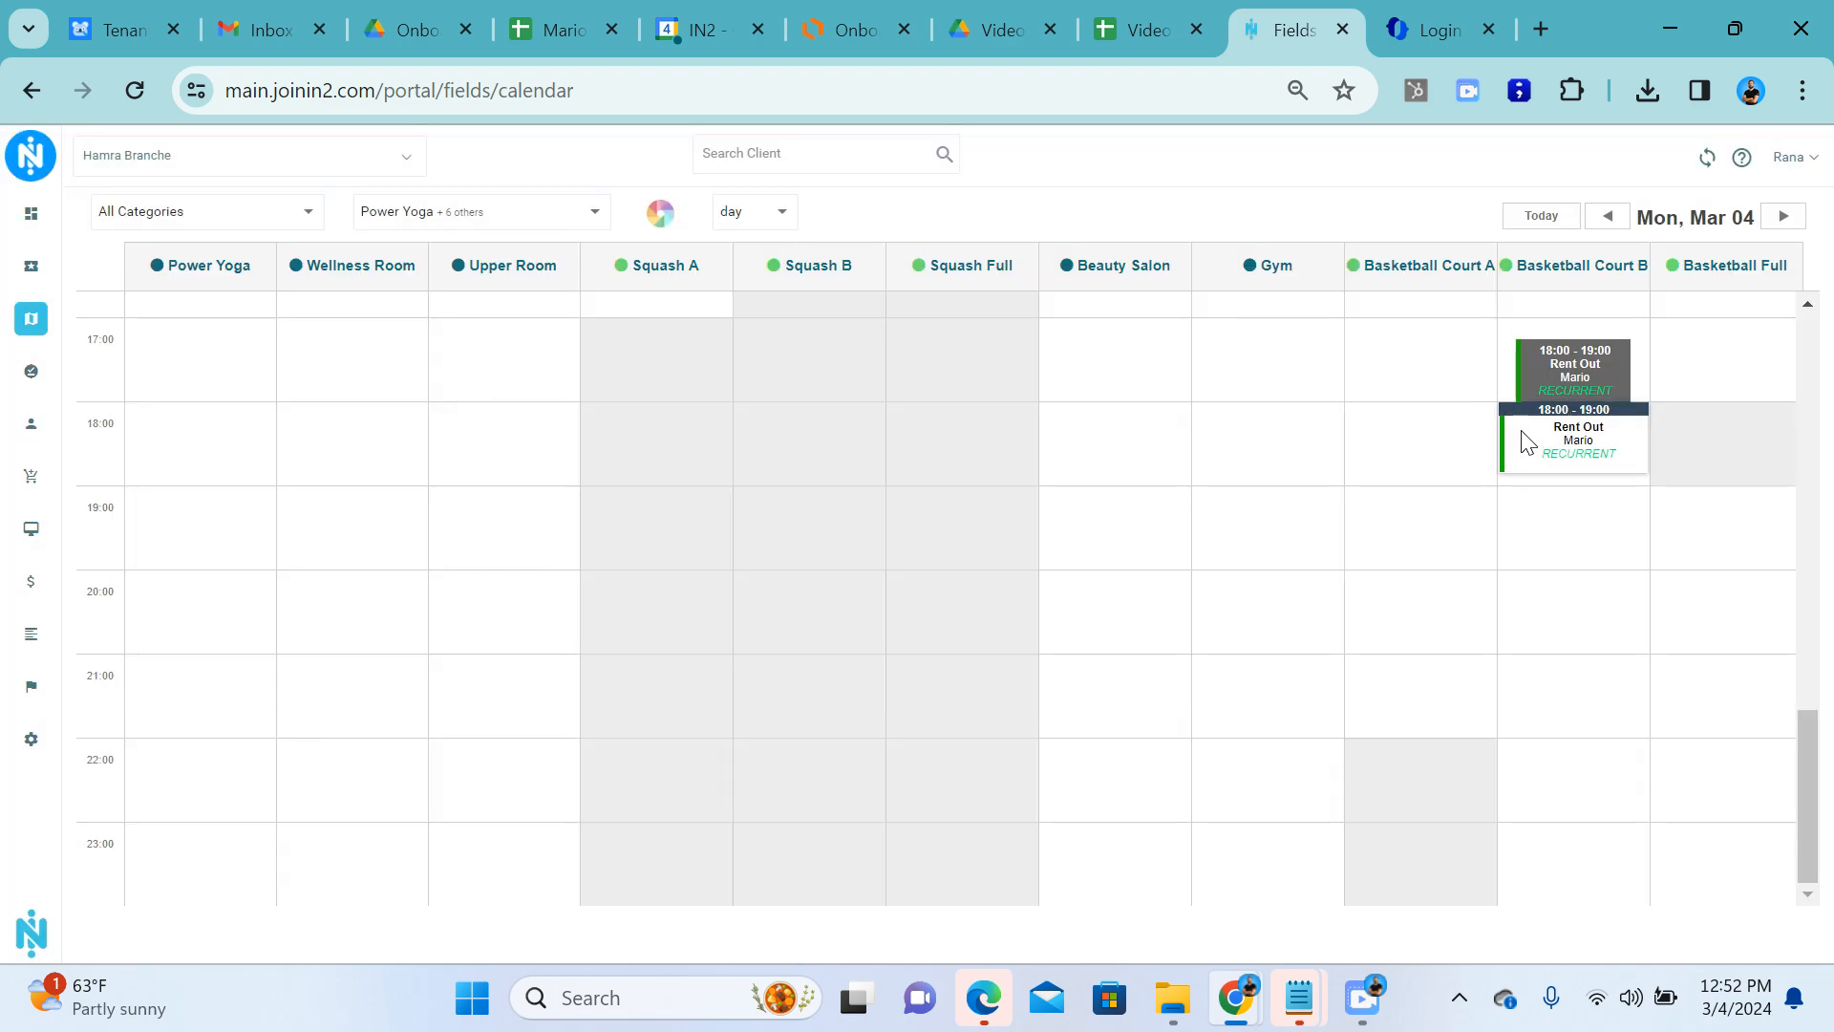
Block Basketball Court B from 19:00 to 20:00 with the title Blocked and a net price of 0.
left_click(1558, 506)
left_click_drag(1557, 506, 1539, 579)
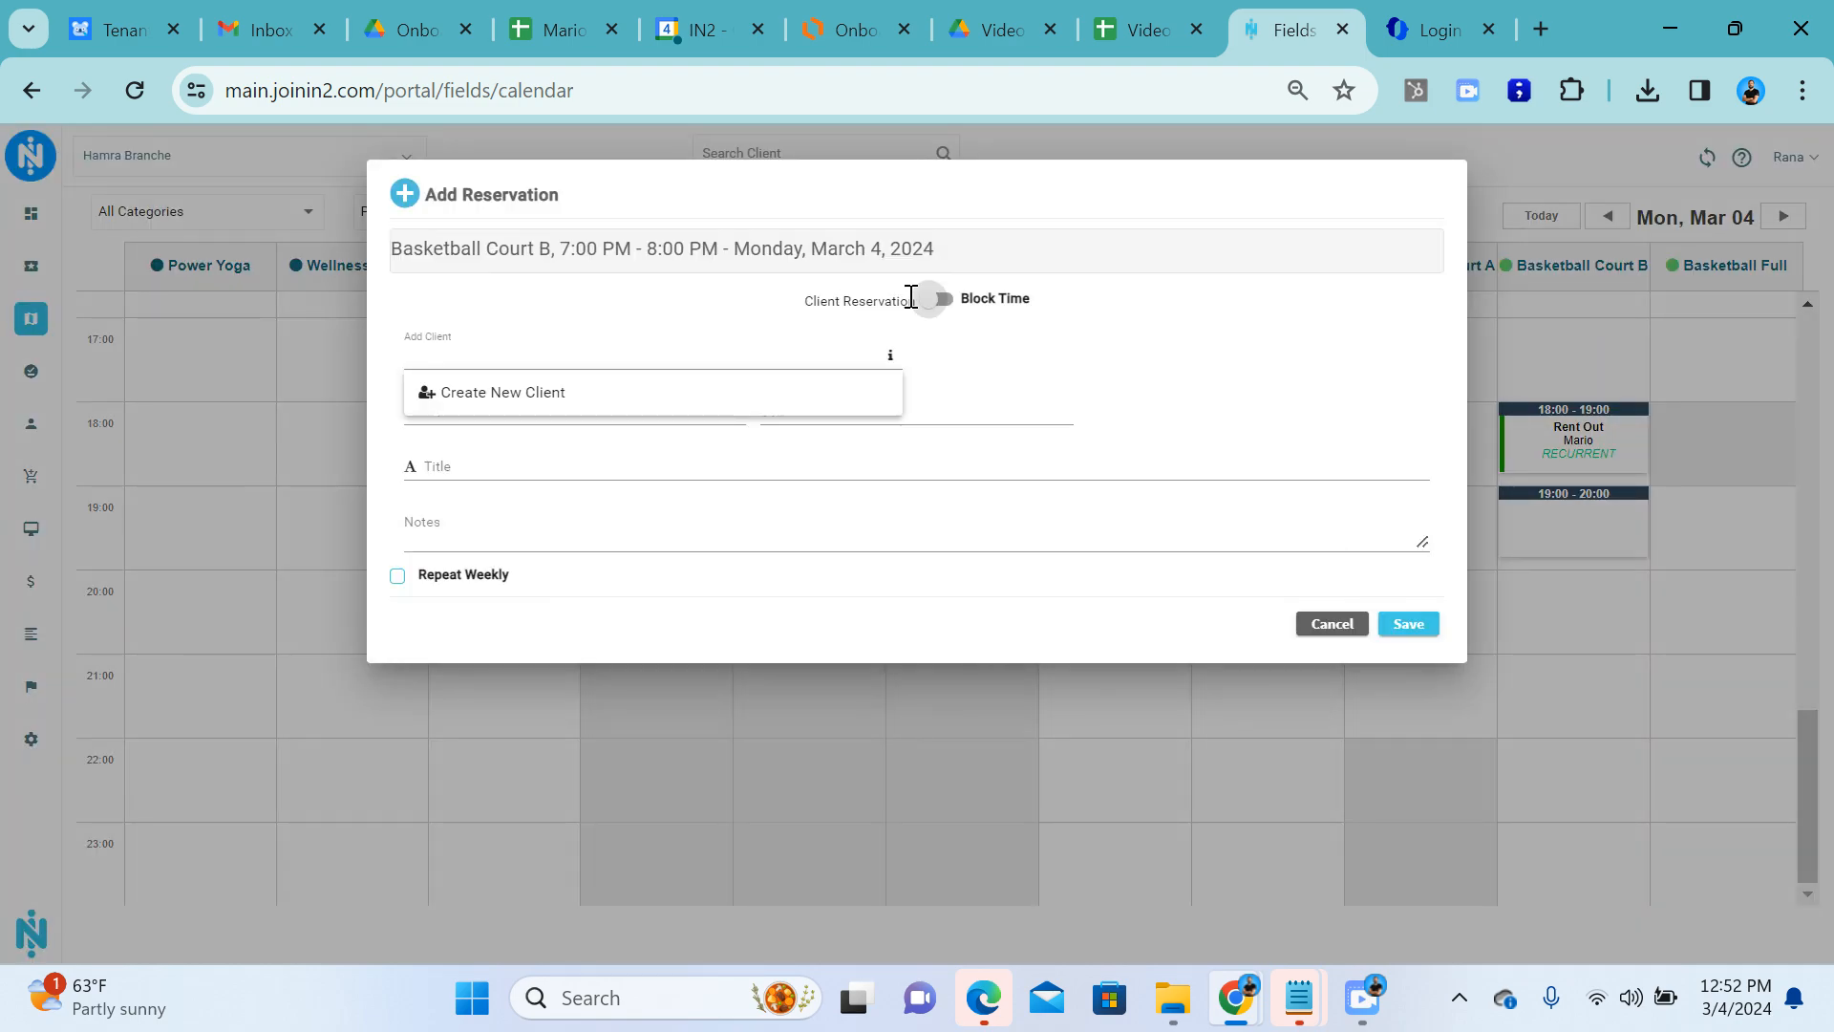
left_click(941, 302)
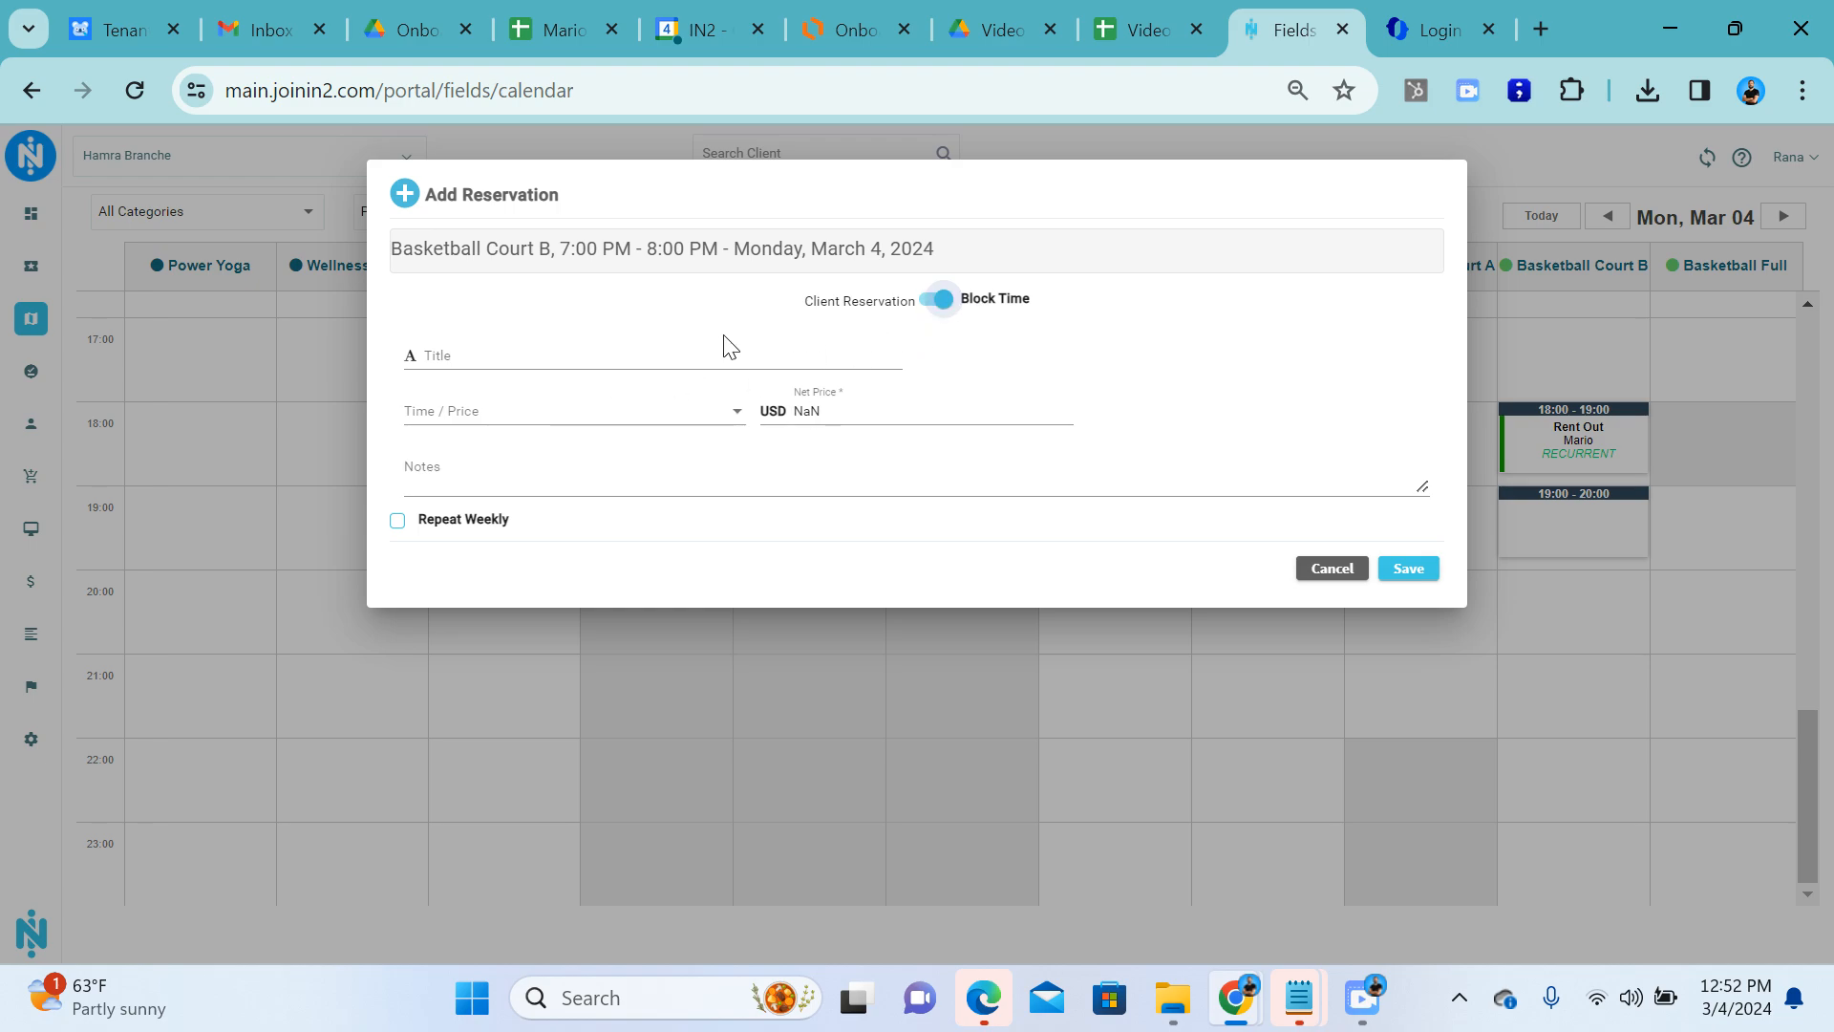
left_click(628, 359)
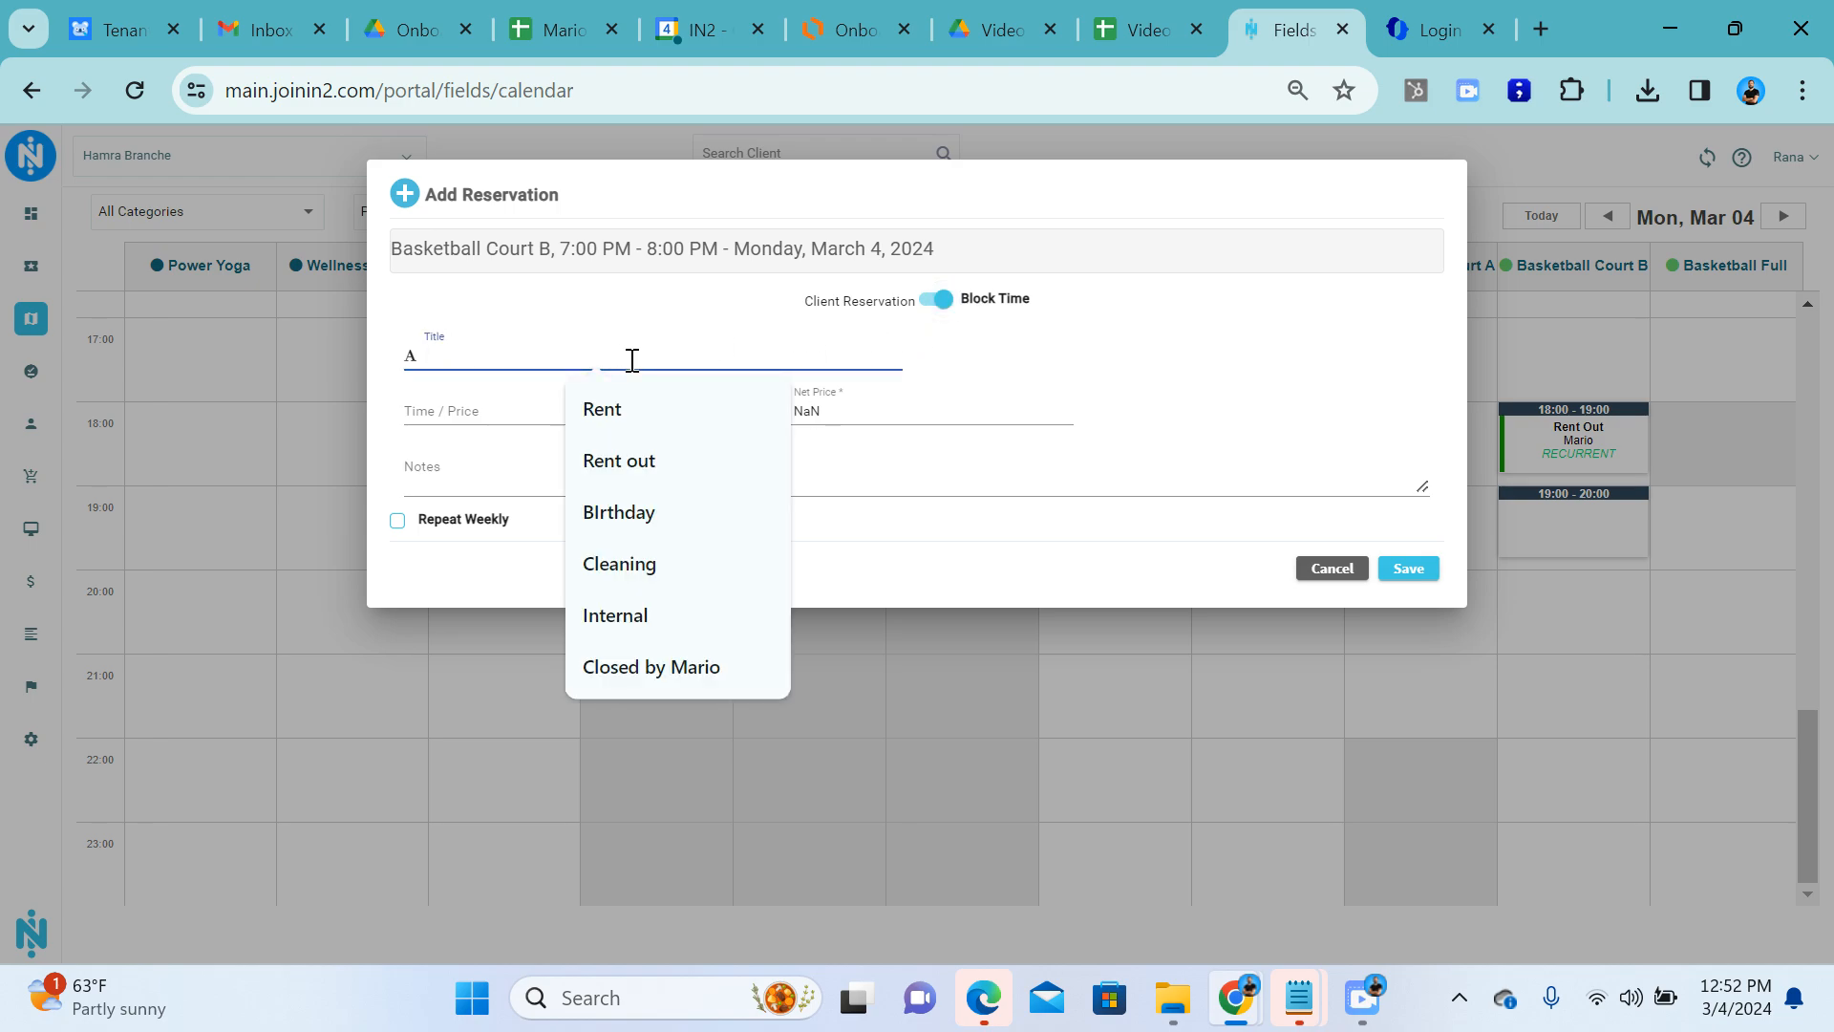
type("Blocked")
left_click(848, 409)
type("0")
left_click(1409, 569)
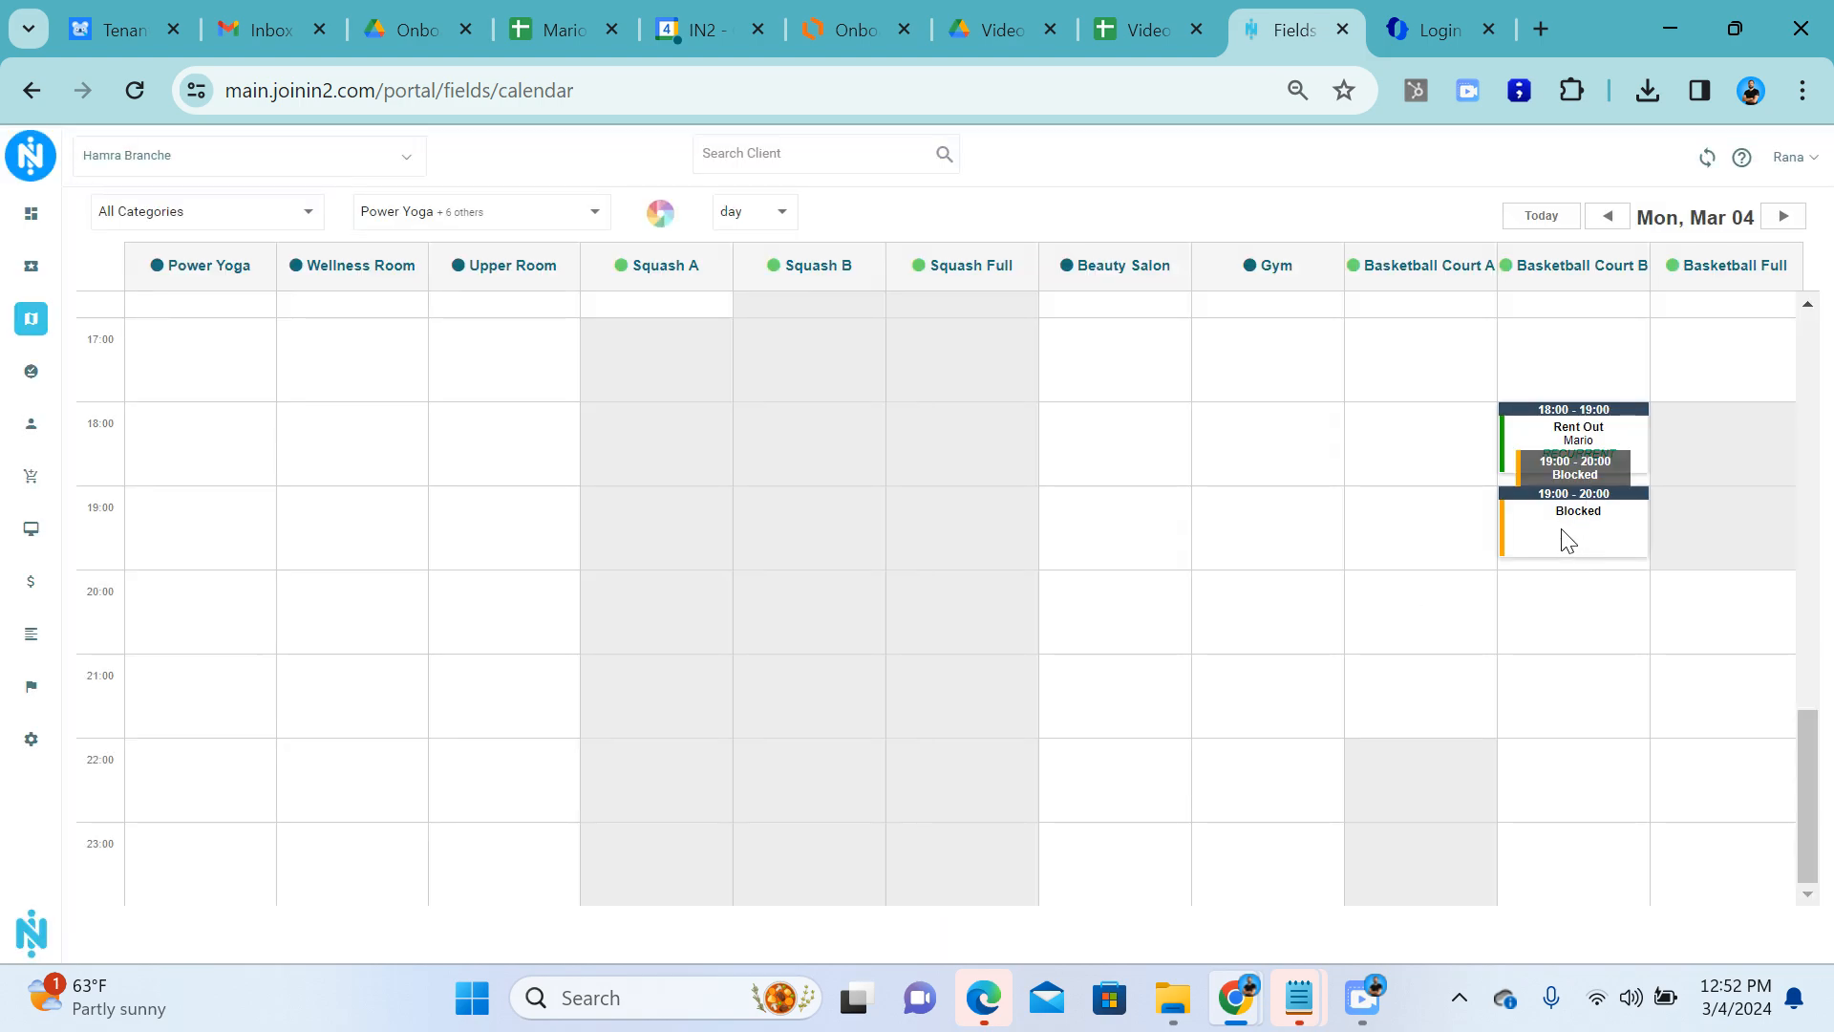